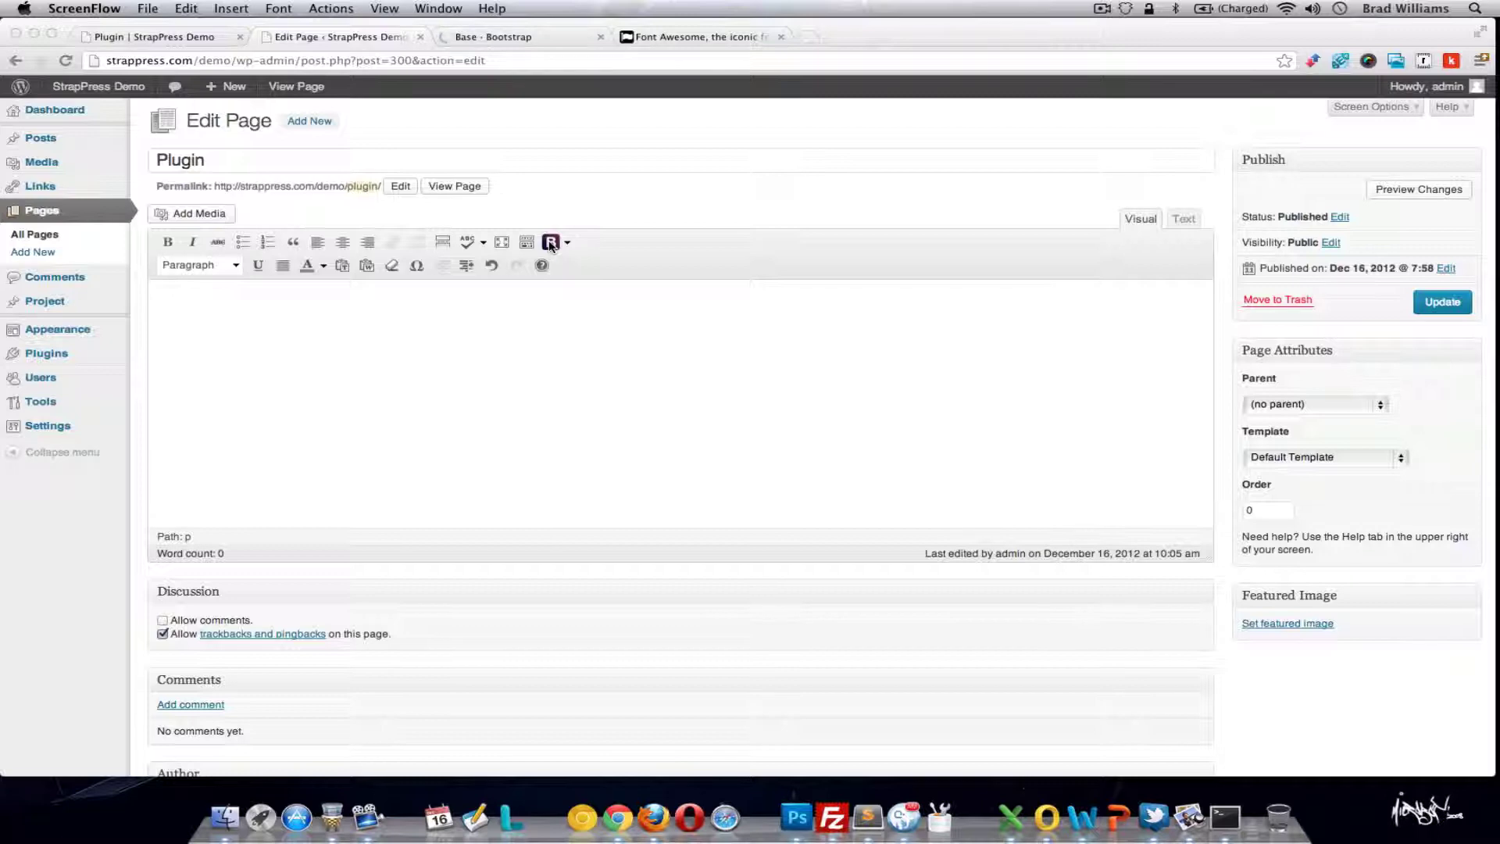
- Insert a success-style single progress bar shortcode, striped and animated, at width 20
click(564, 243)
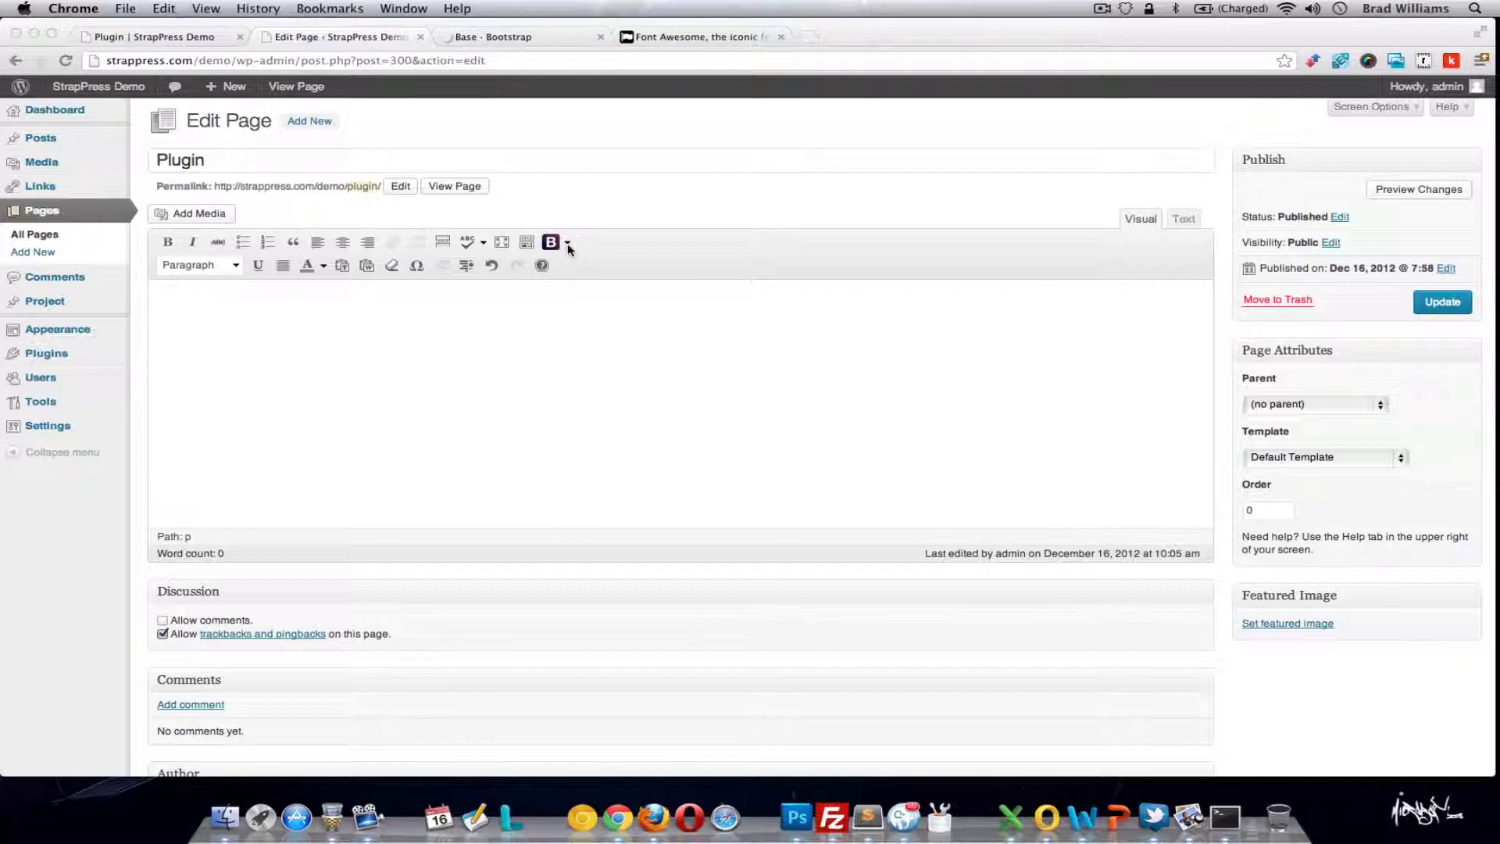
click(565, 243)
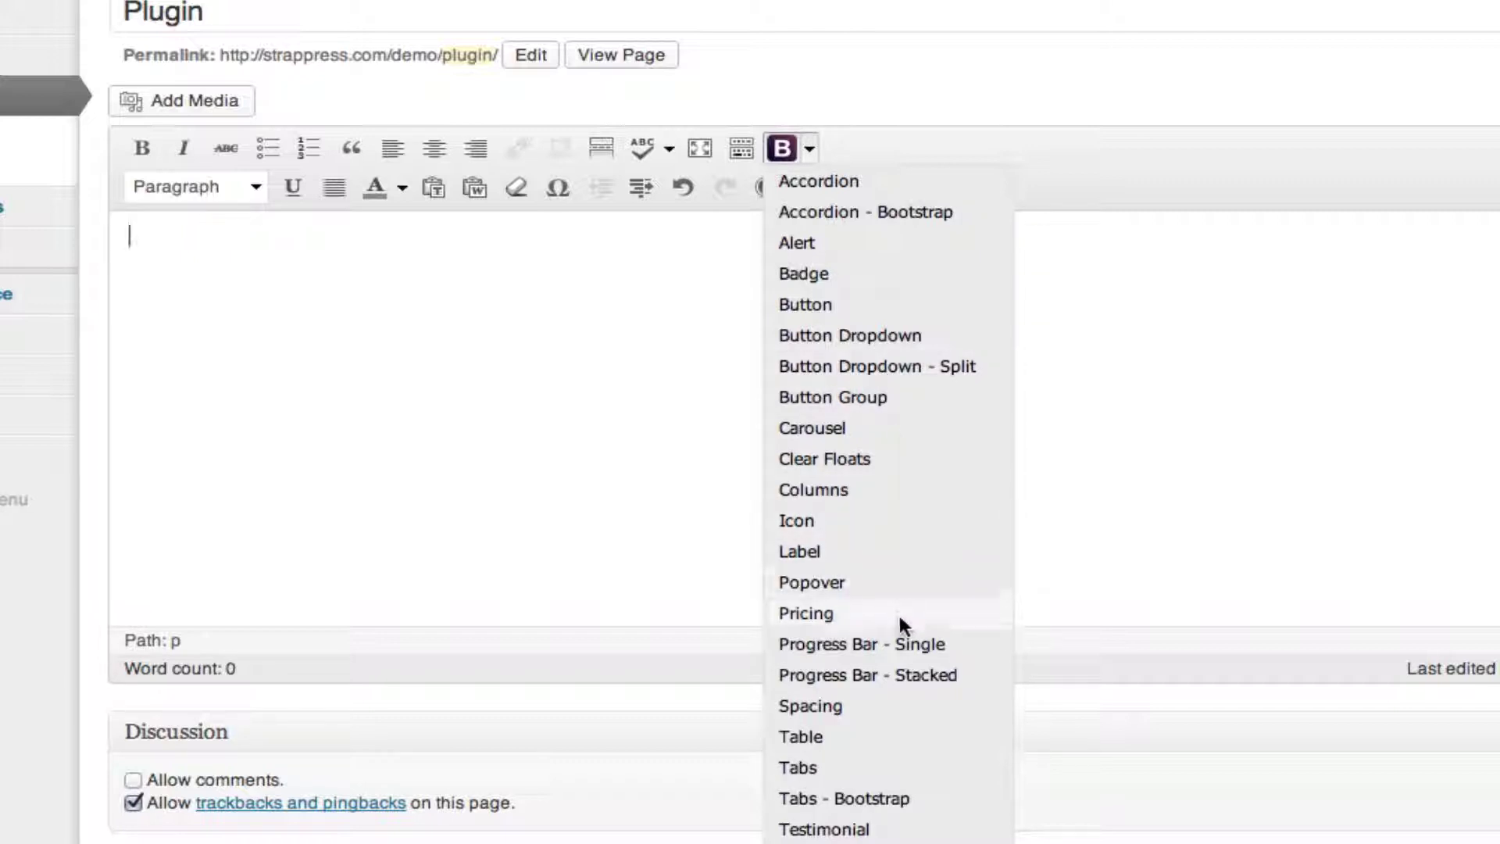
click(932, 651)
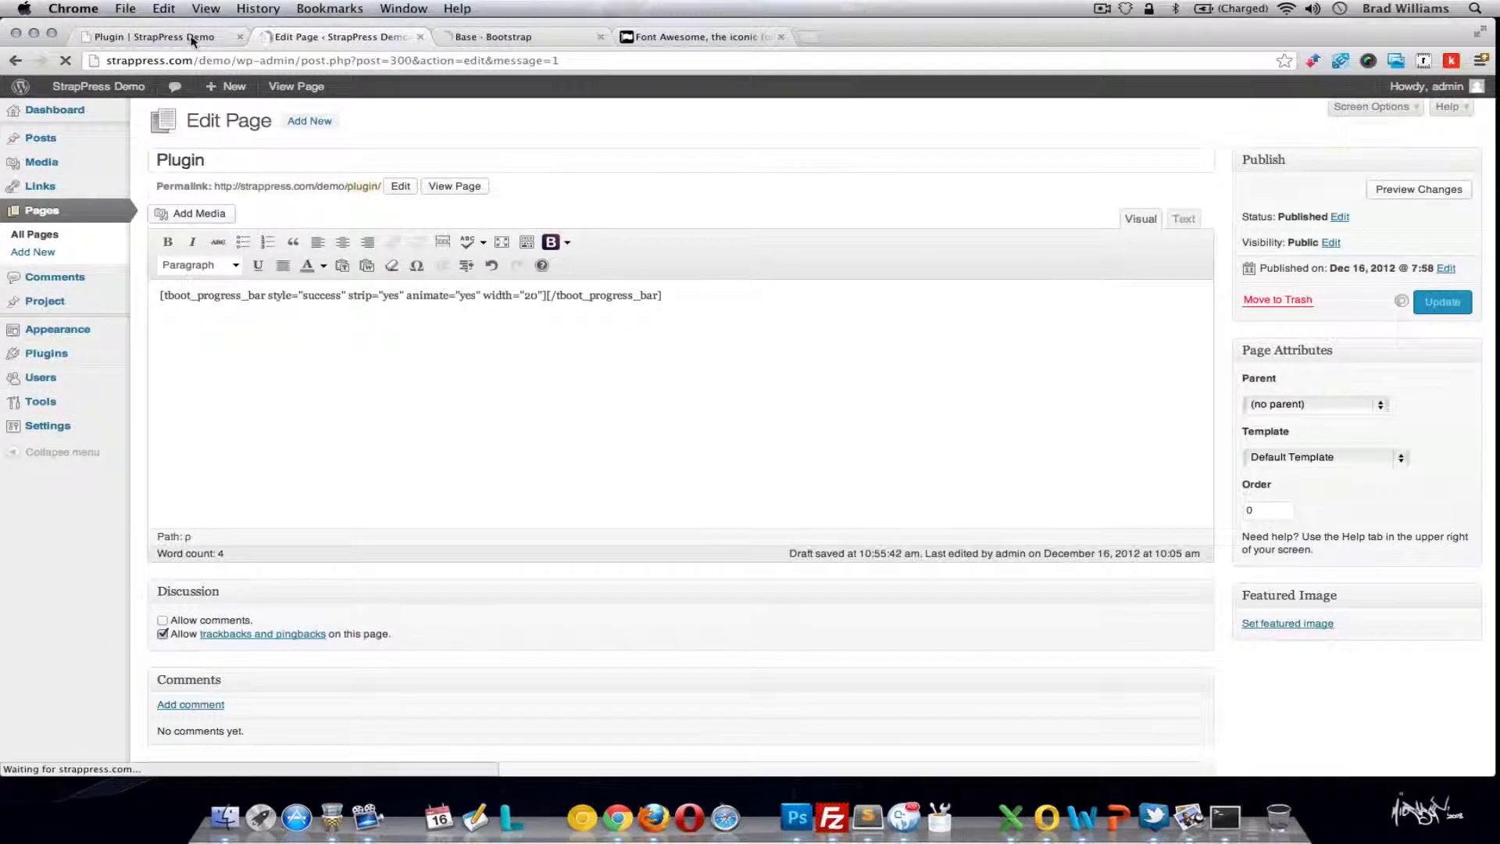
- Update the page and reload the live Plugin page to show the green bar at about 20%
click(1440, 301)
click(154, 36)
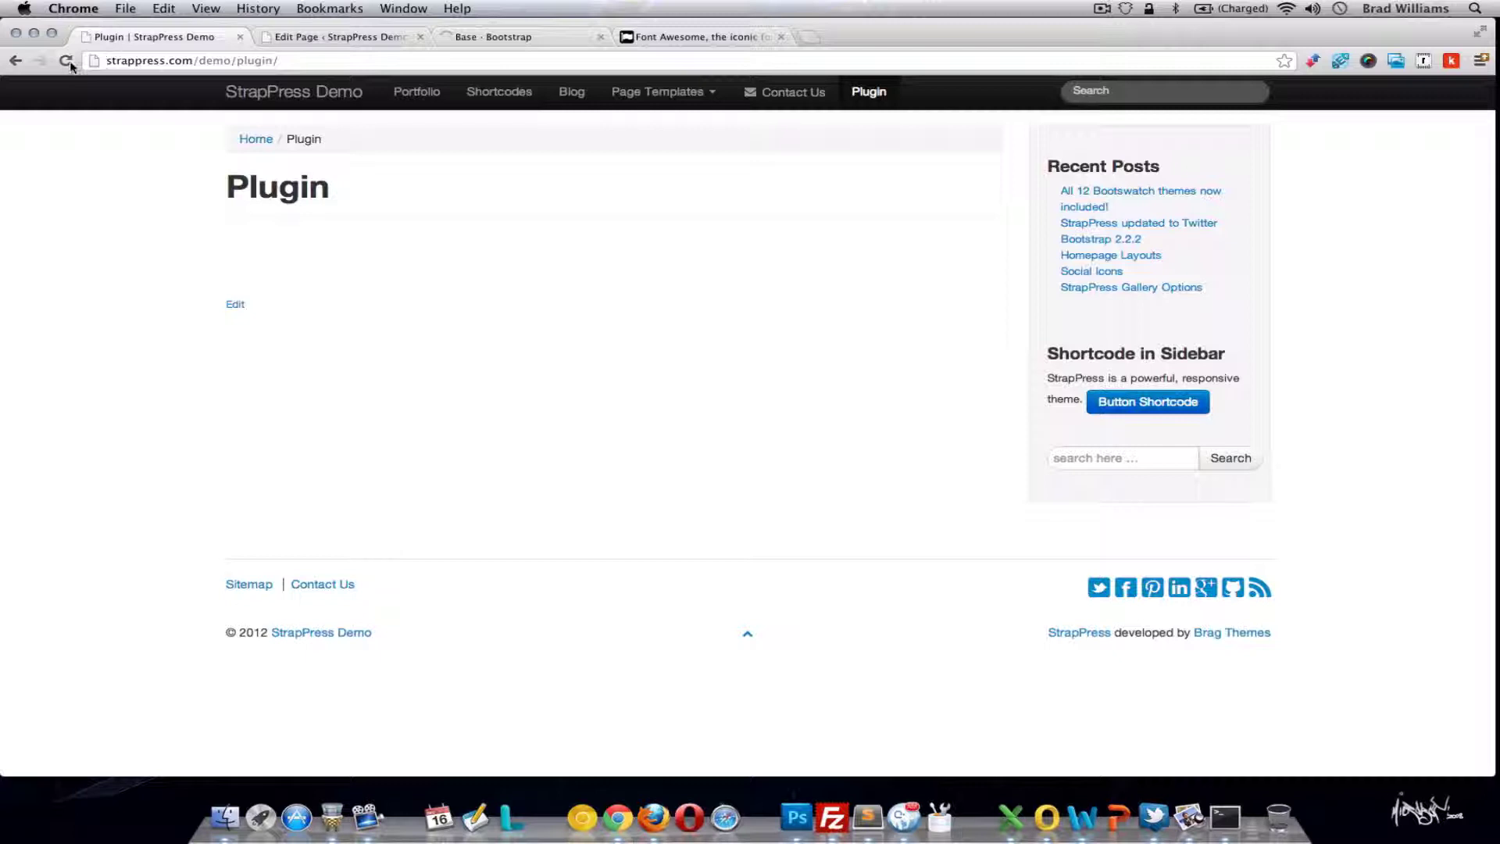
click(67, 61)
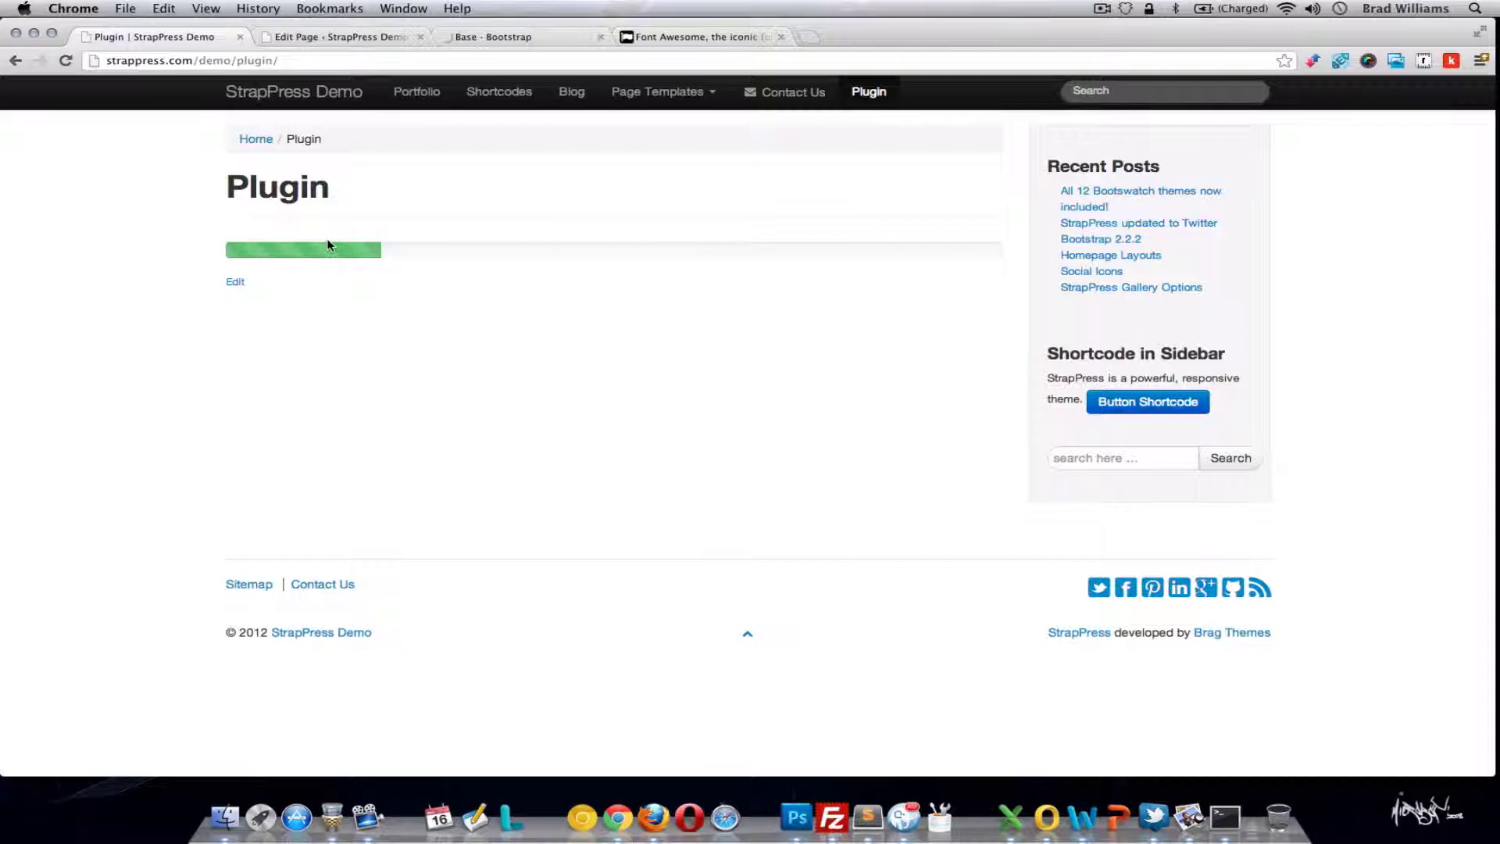
- Open the Bootstrap Components docs at Progress bars and scroll down to Additional colors
click(550, 39)
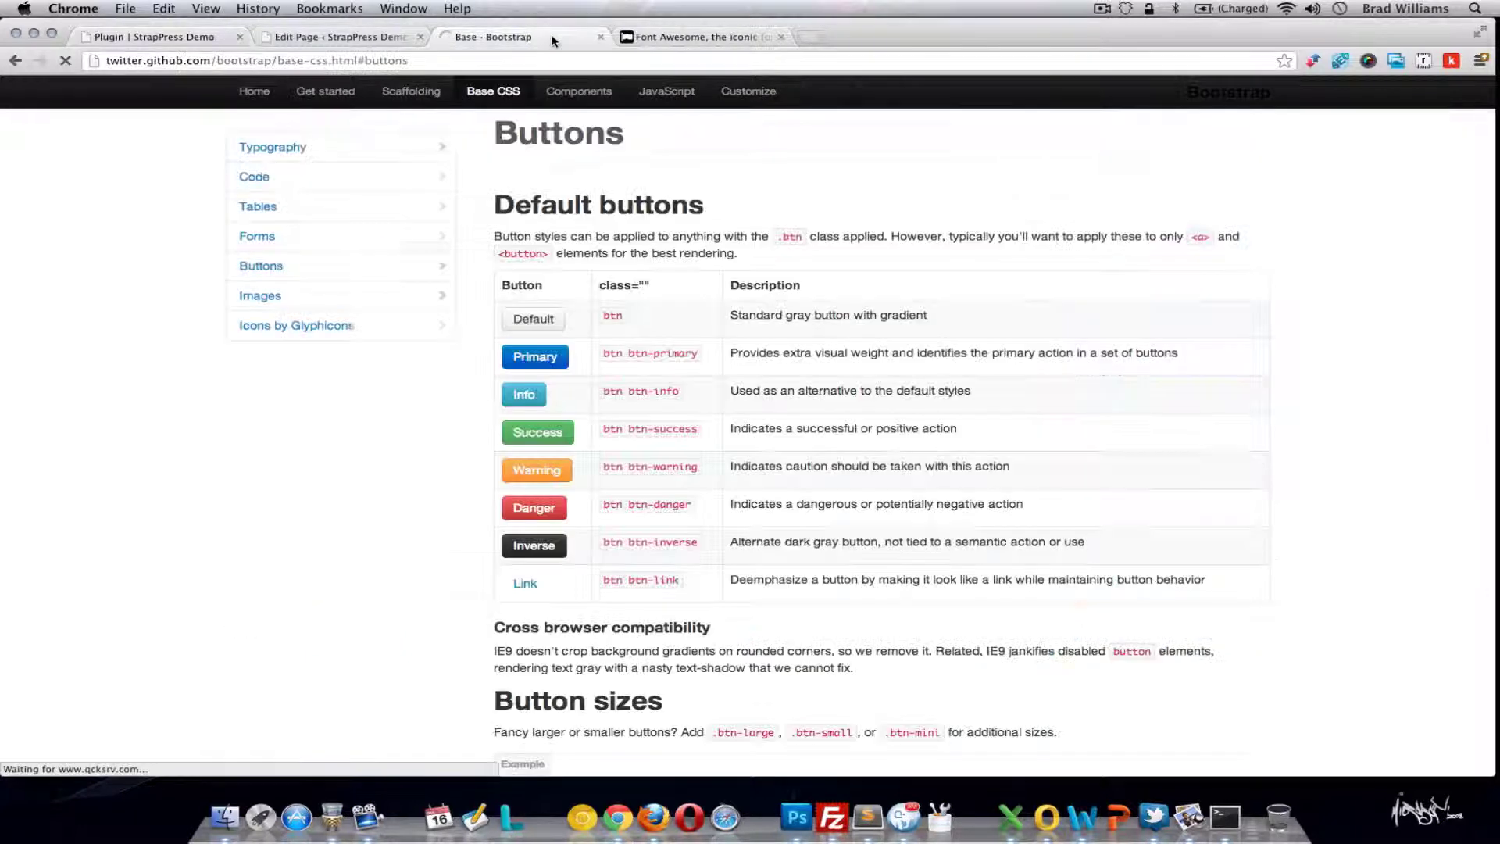
click(561, 94)
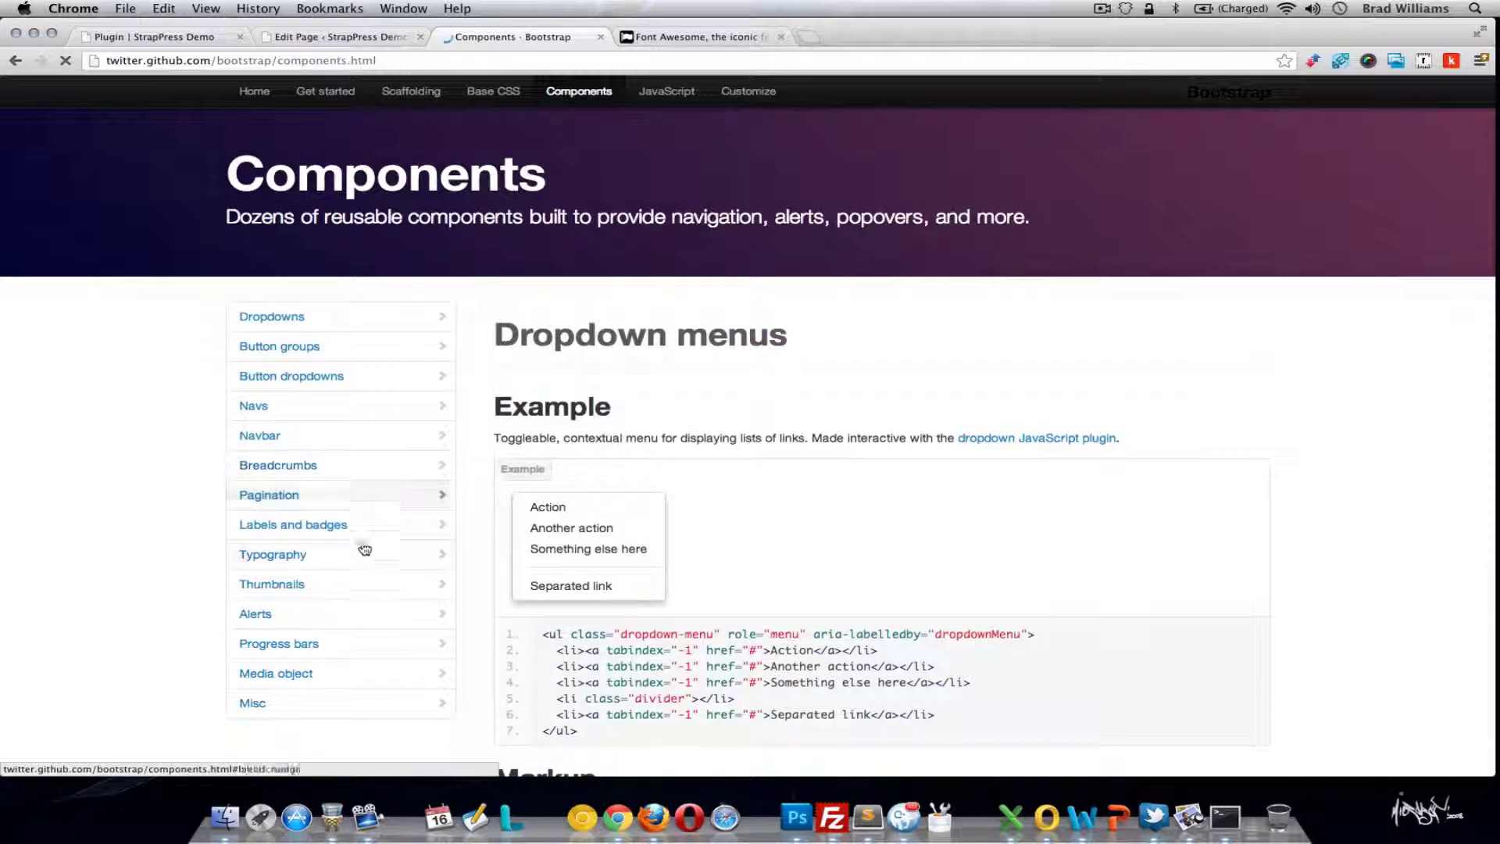
click(435, 643)
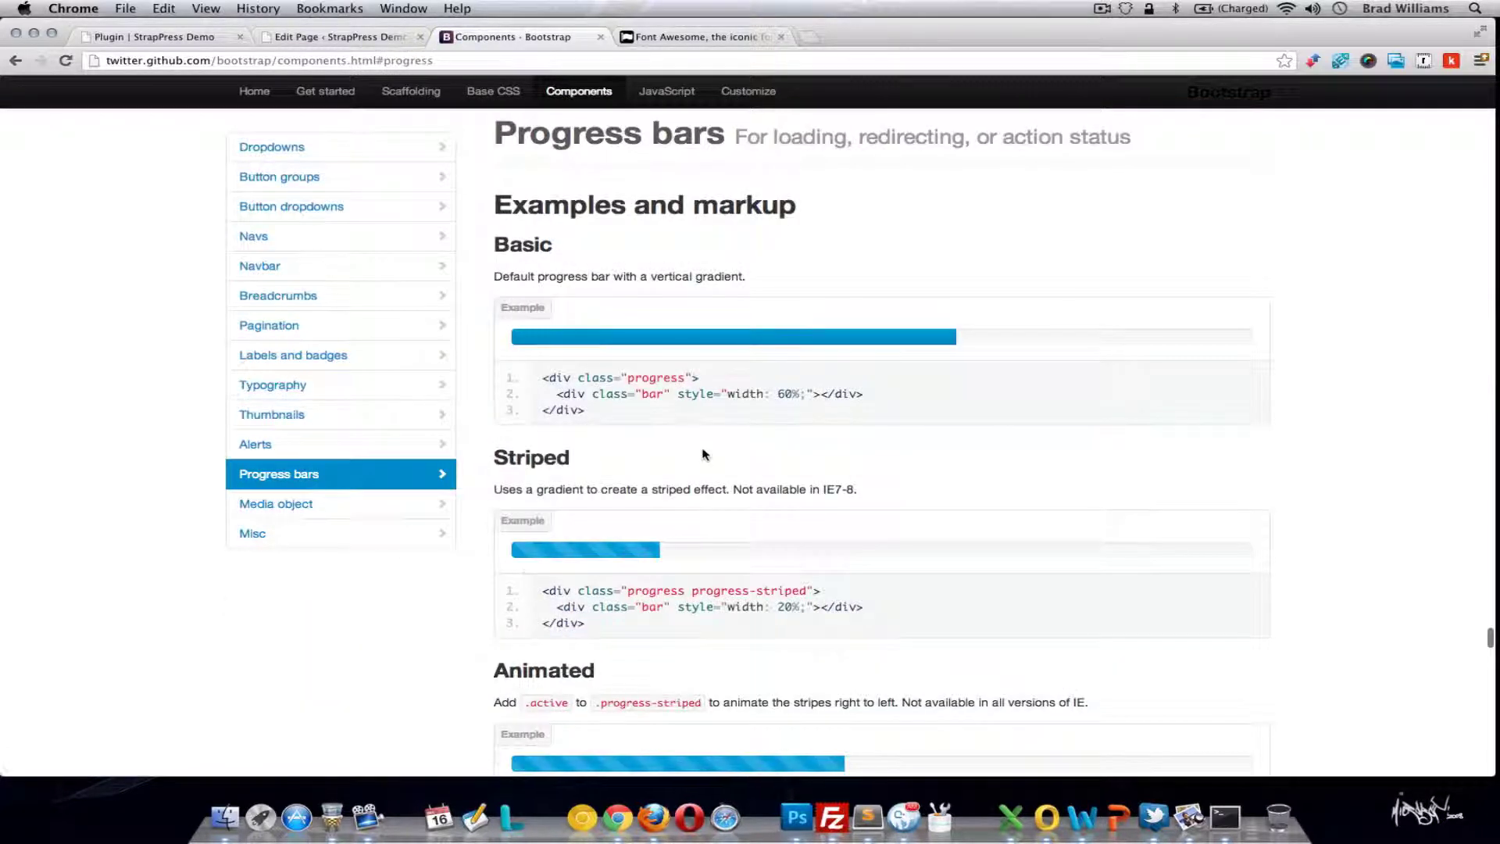
scroll(703, 453, down, 7)
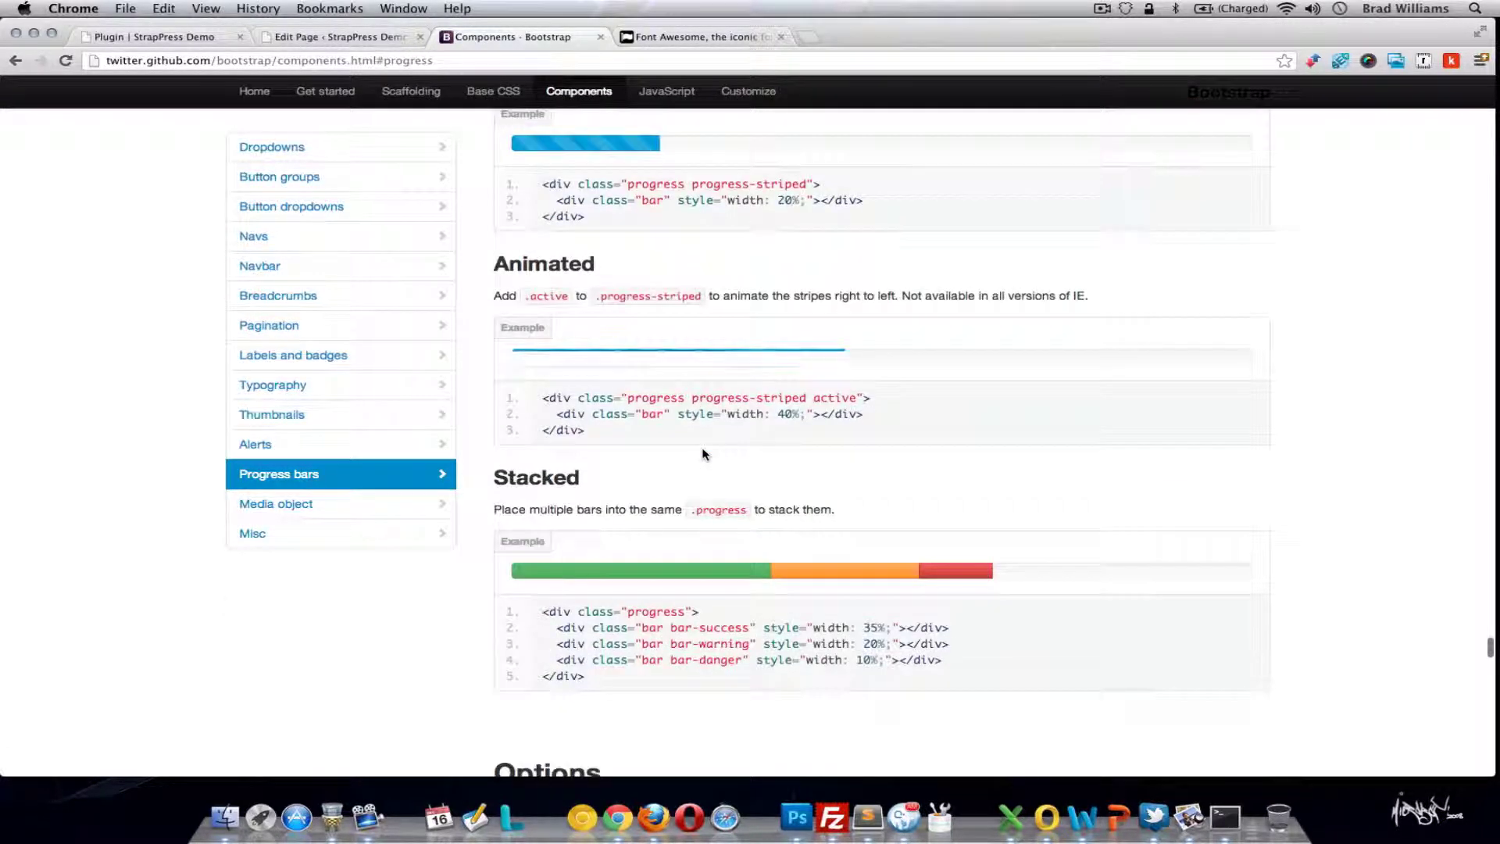
scroll(703, 453, down, 4)
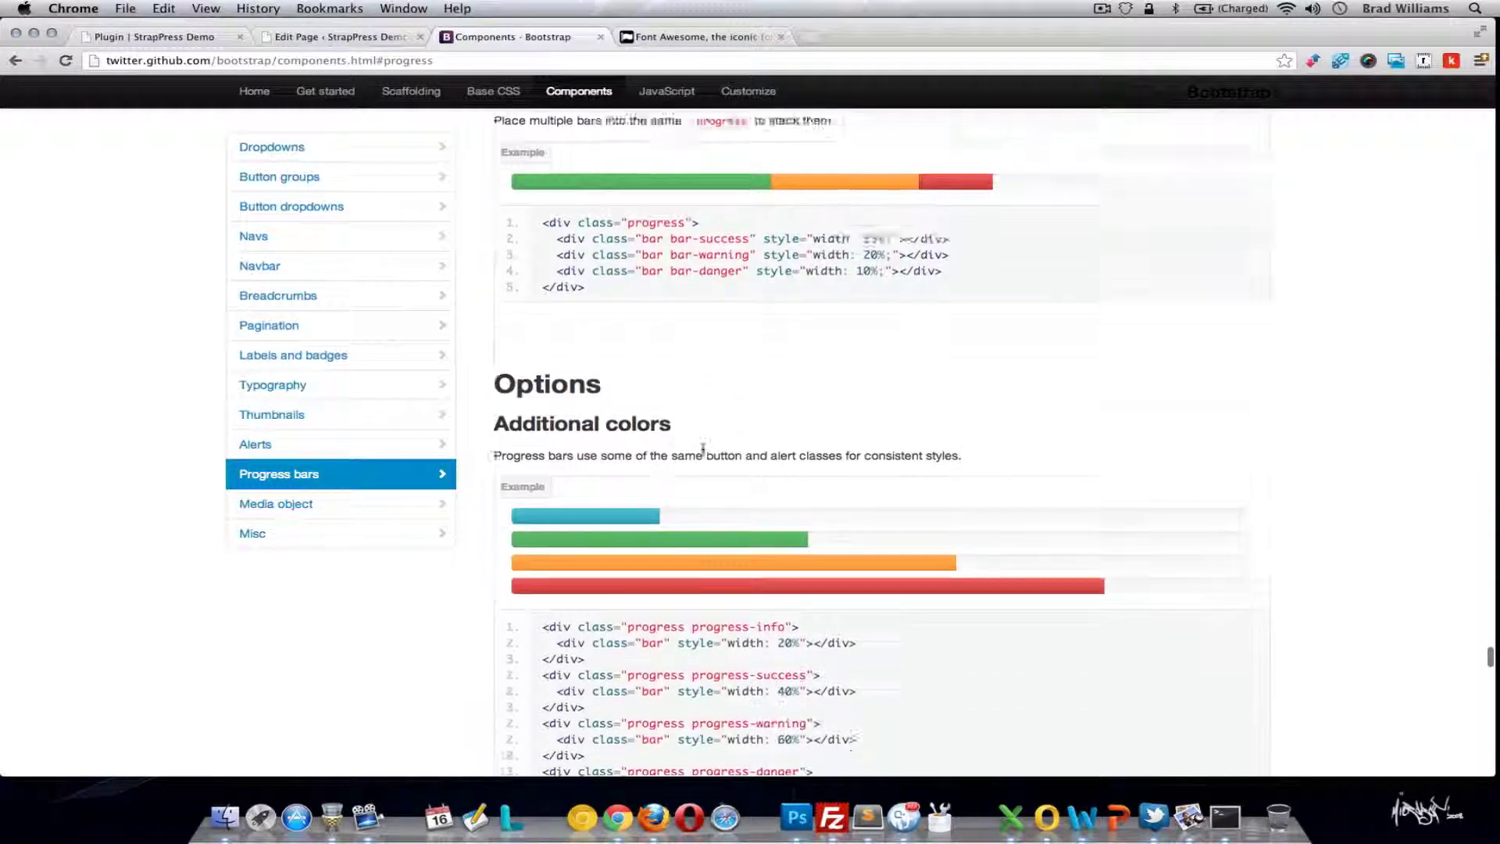
scroll(703, 453, down, 2)
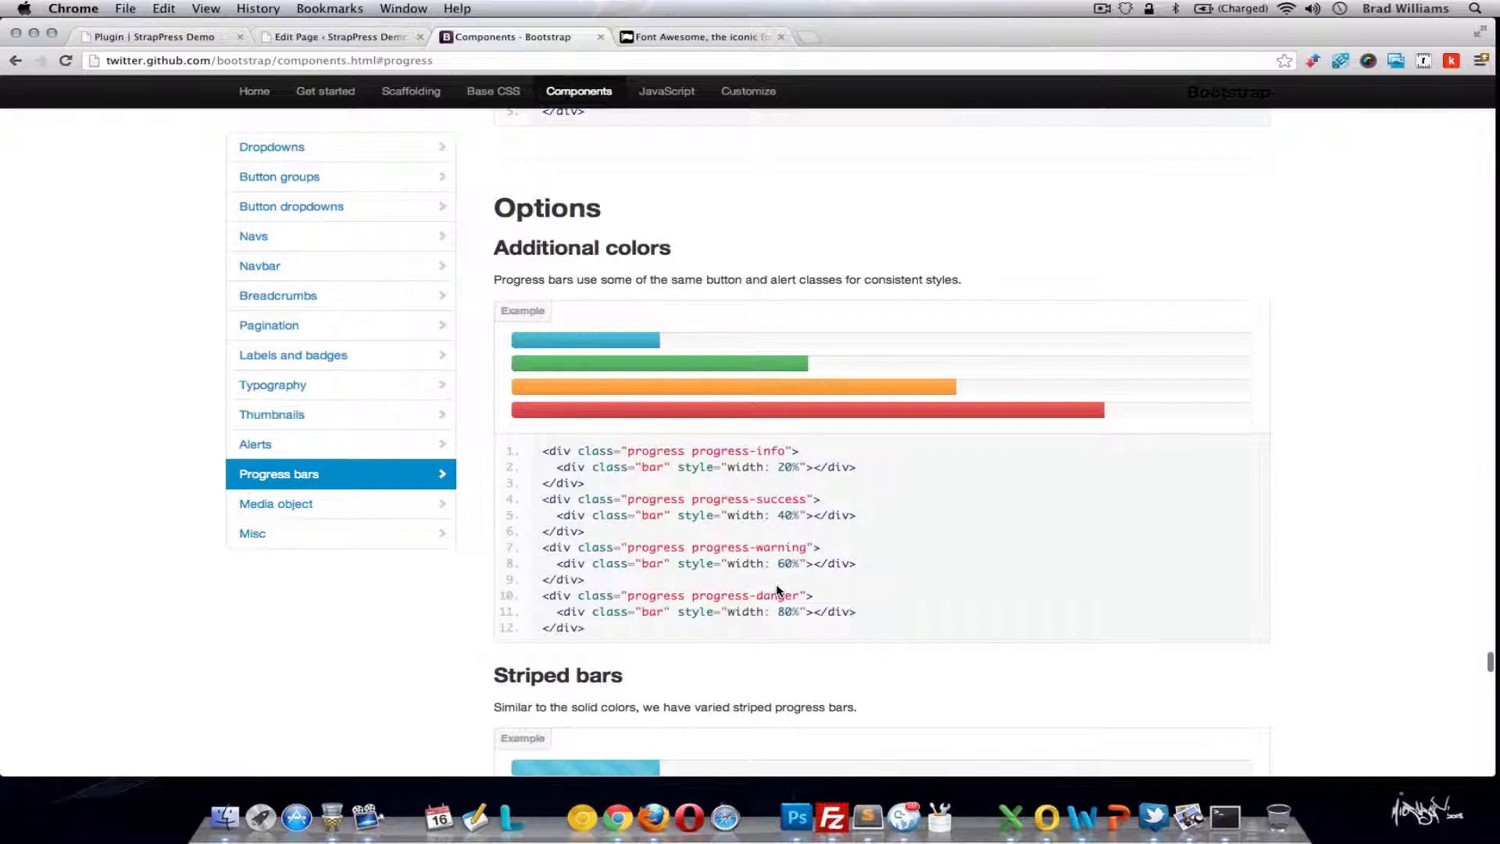
- Swap the single bar for a stacked progress bar with success 20, warning 30 and danger 30
click(380, 41)
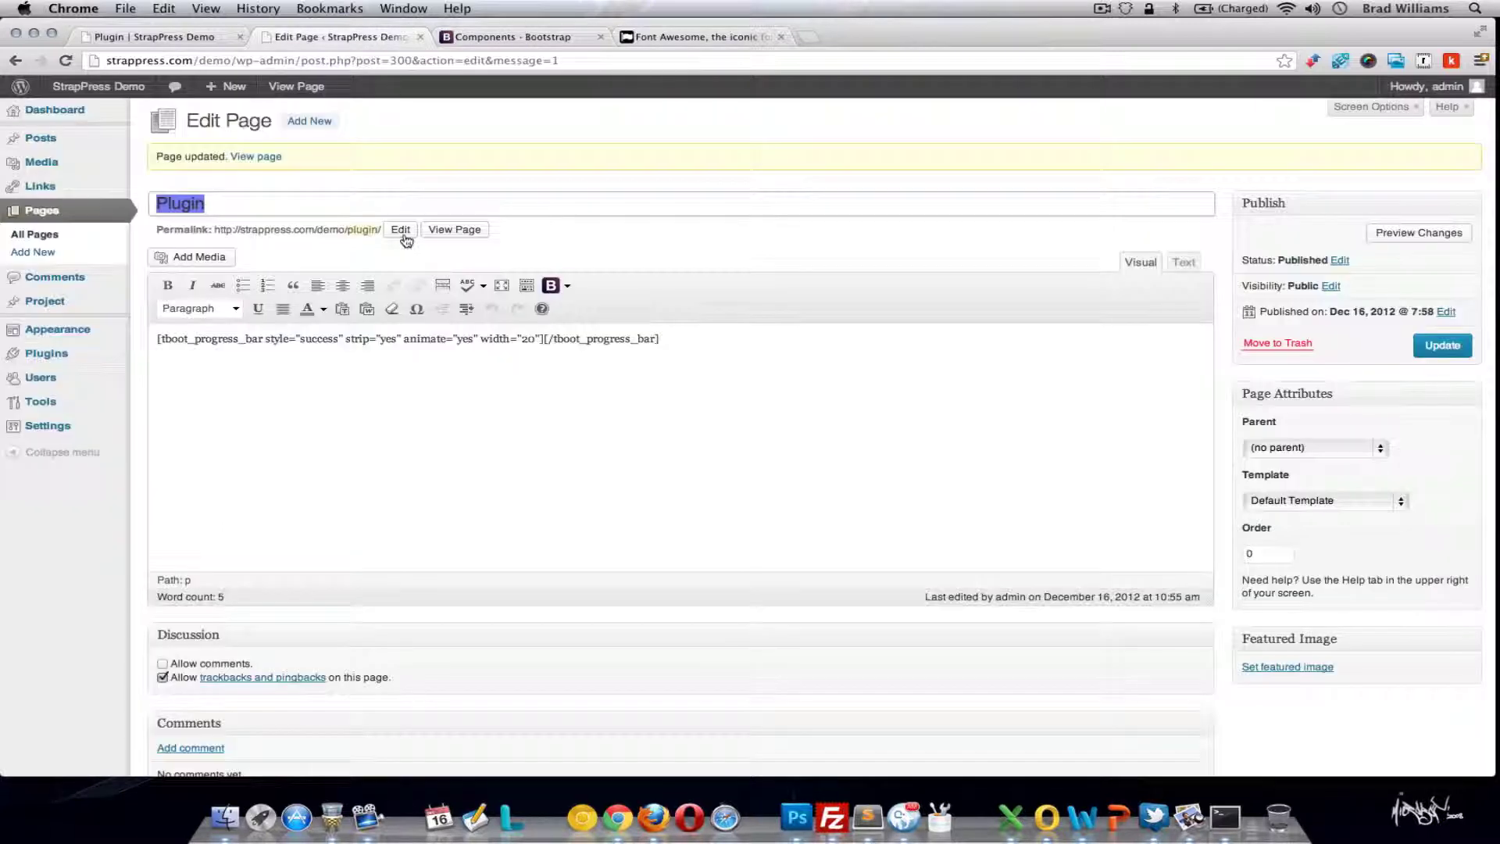
click(662, 339)
key(ctrl+a)
key(BackSpace)
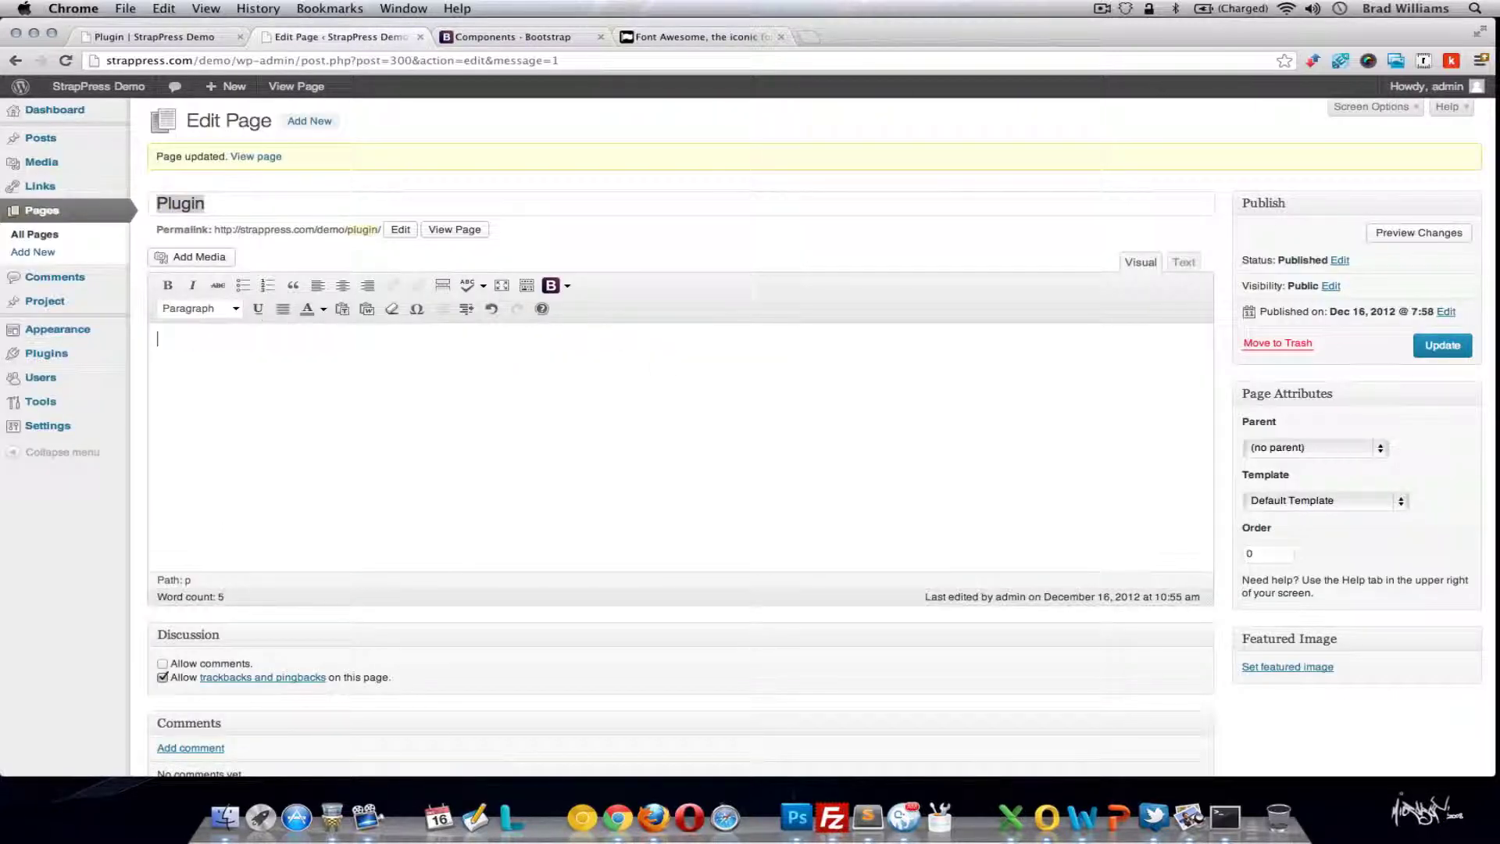
click(568, 286)
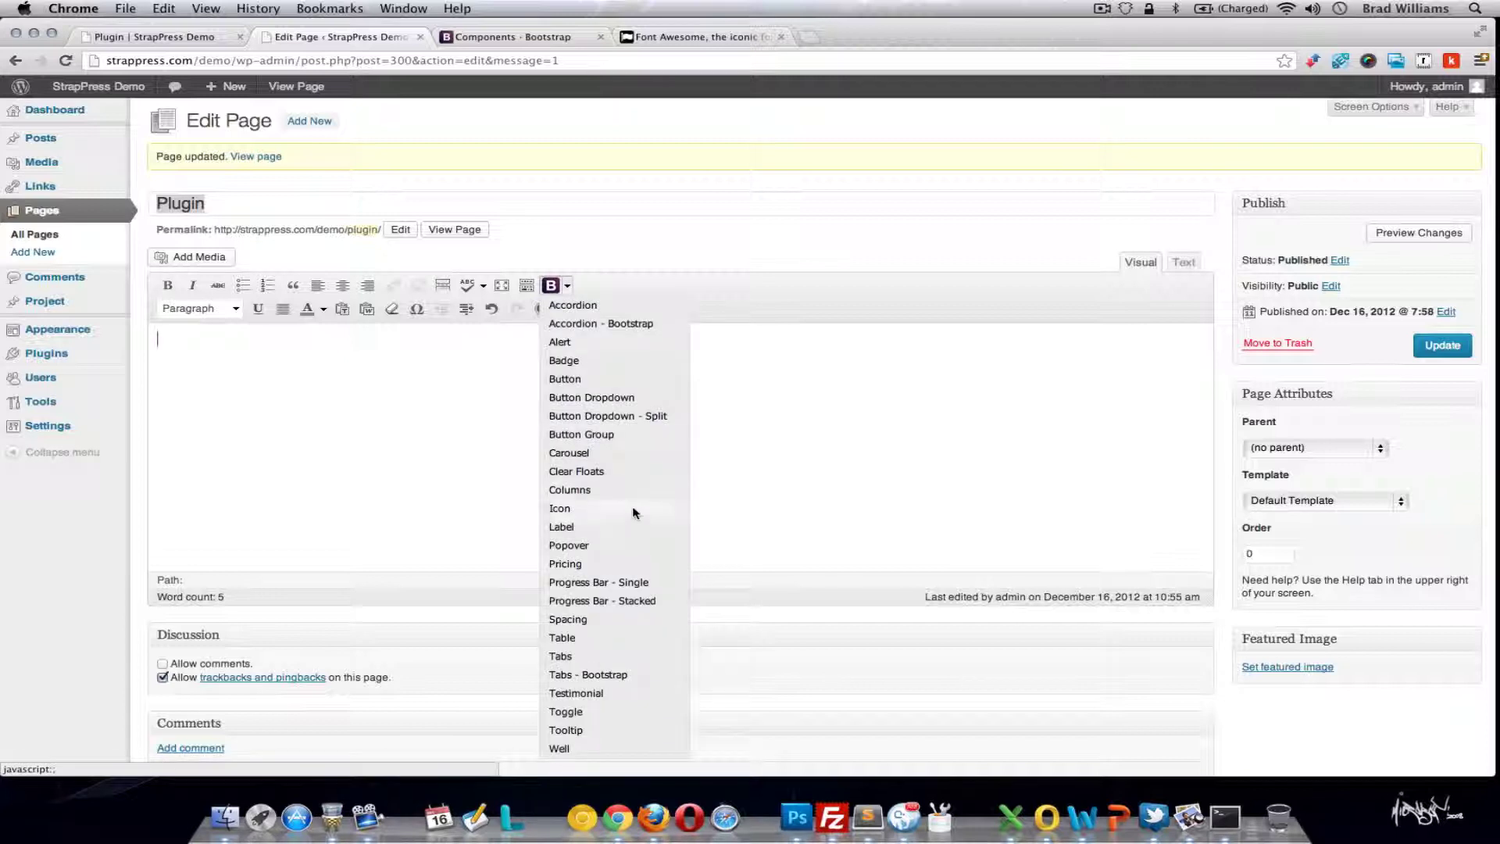
click(629, 601)
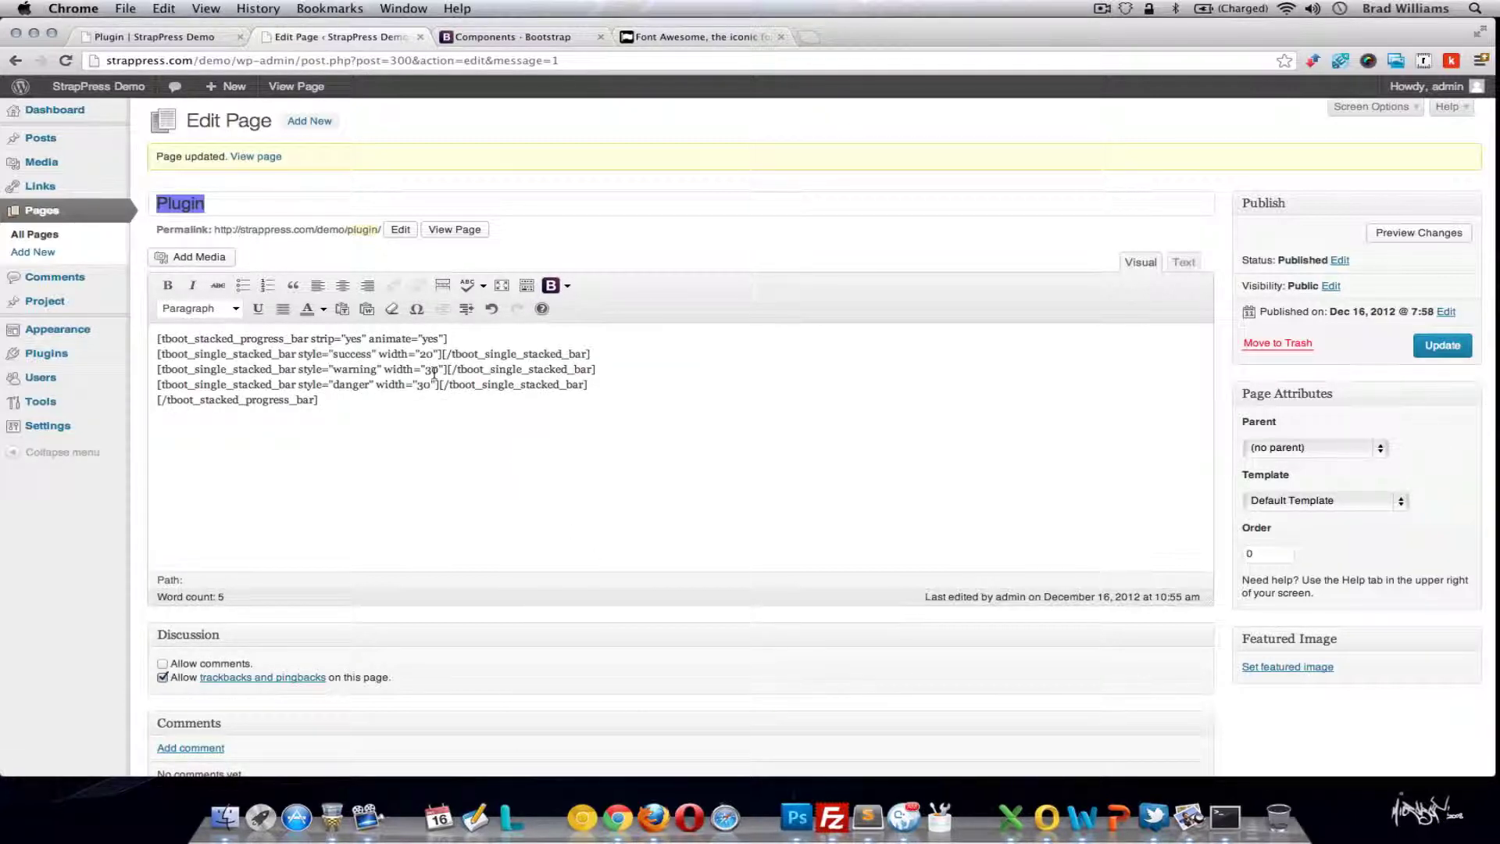
- Review the Stacked progress bar example in the Bootstrap docs, then return to the page editor
click(506, 37)
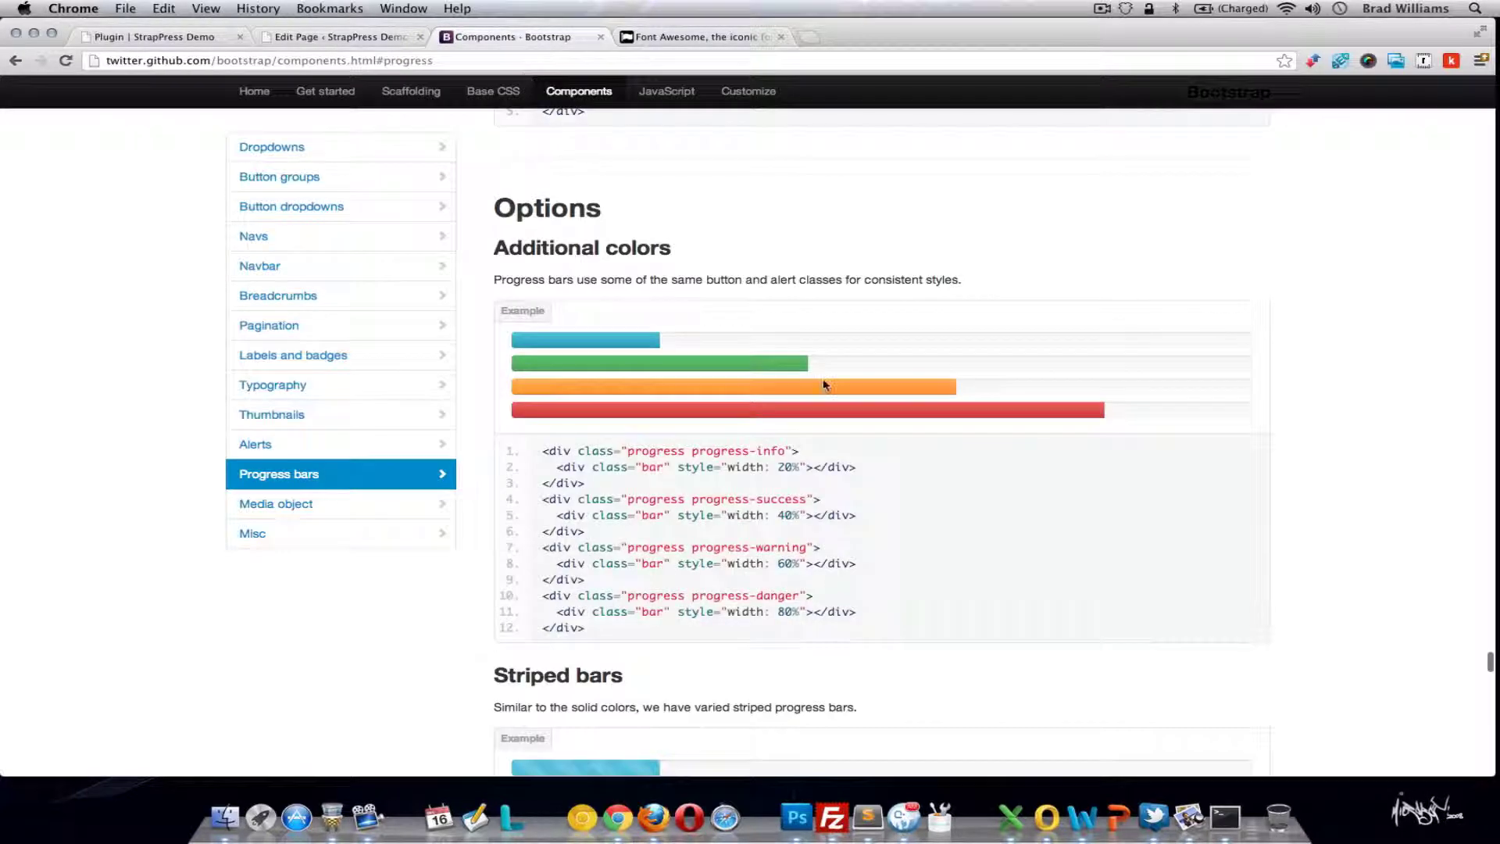
scroll(826, 385, up, 3)
scroll(827, 385, up, 5)
scroll(820, 405, down, 2)
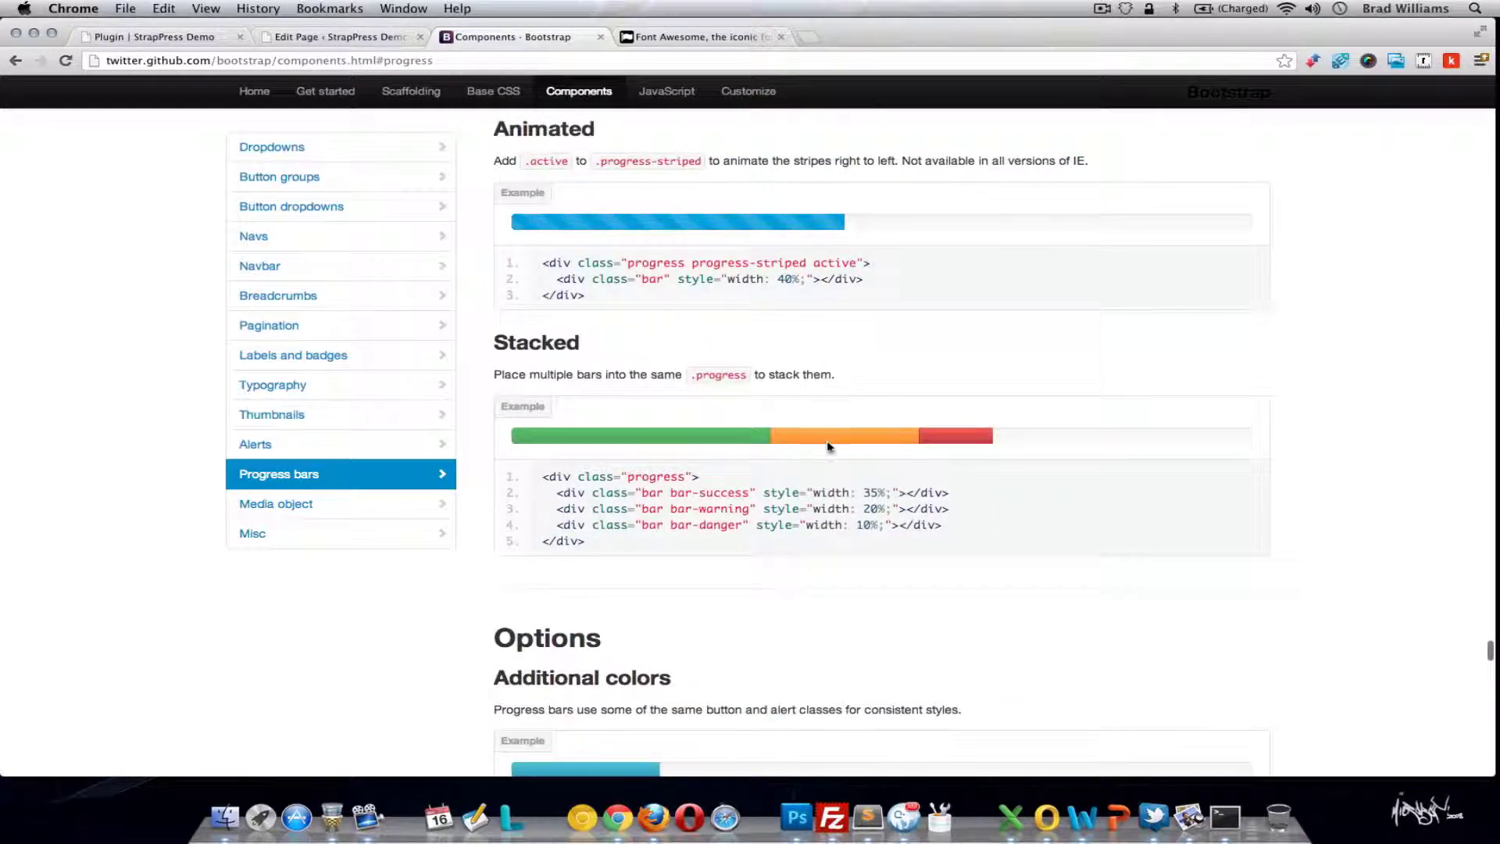
click(363, 34)
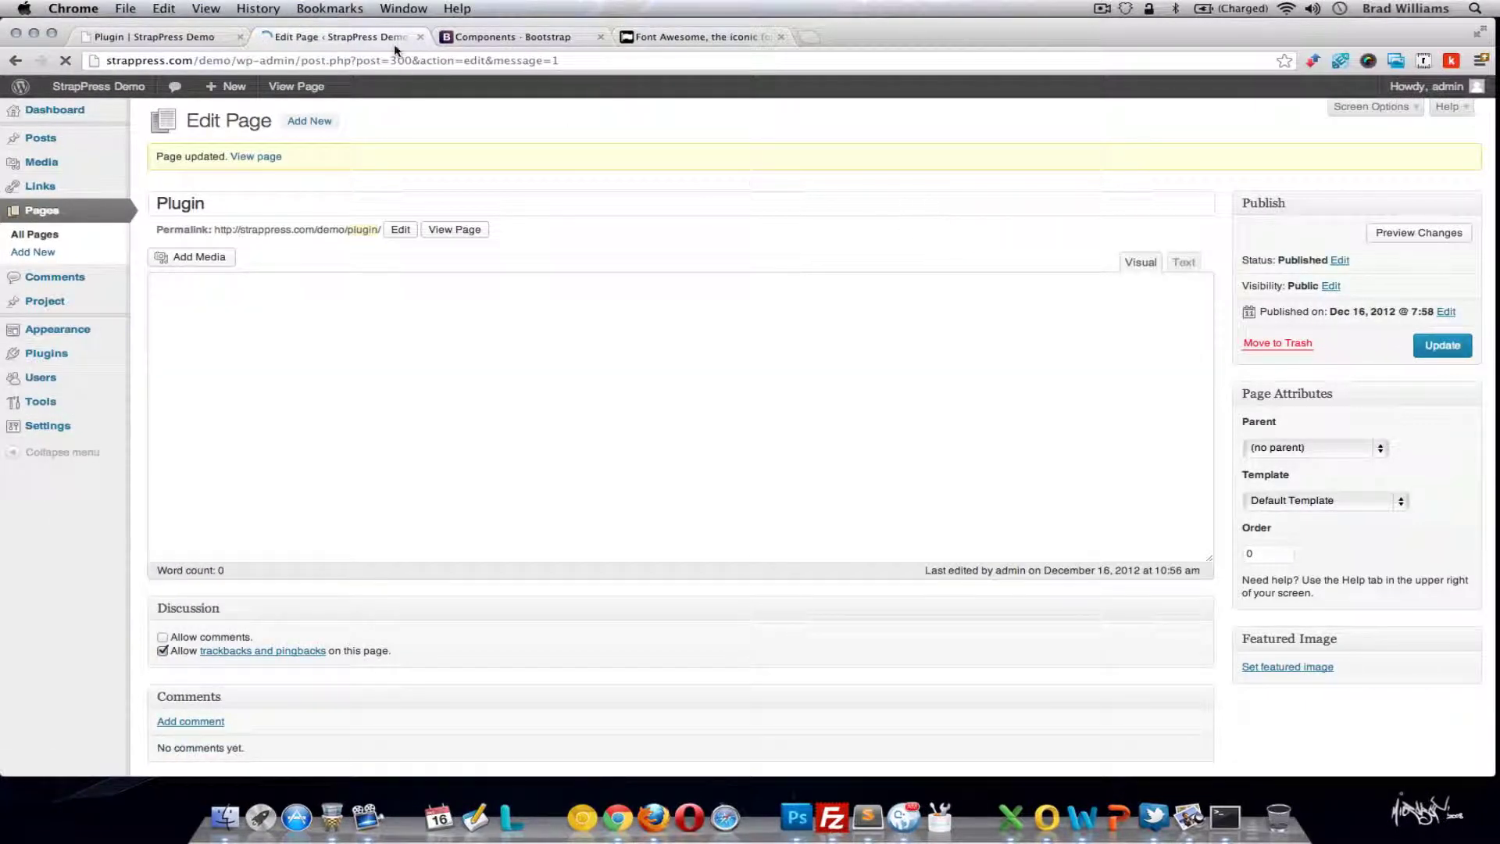
- Reload the live Plugin page to see the striped green, orange and red stacked bar
triple_click(926, 209)
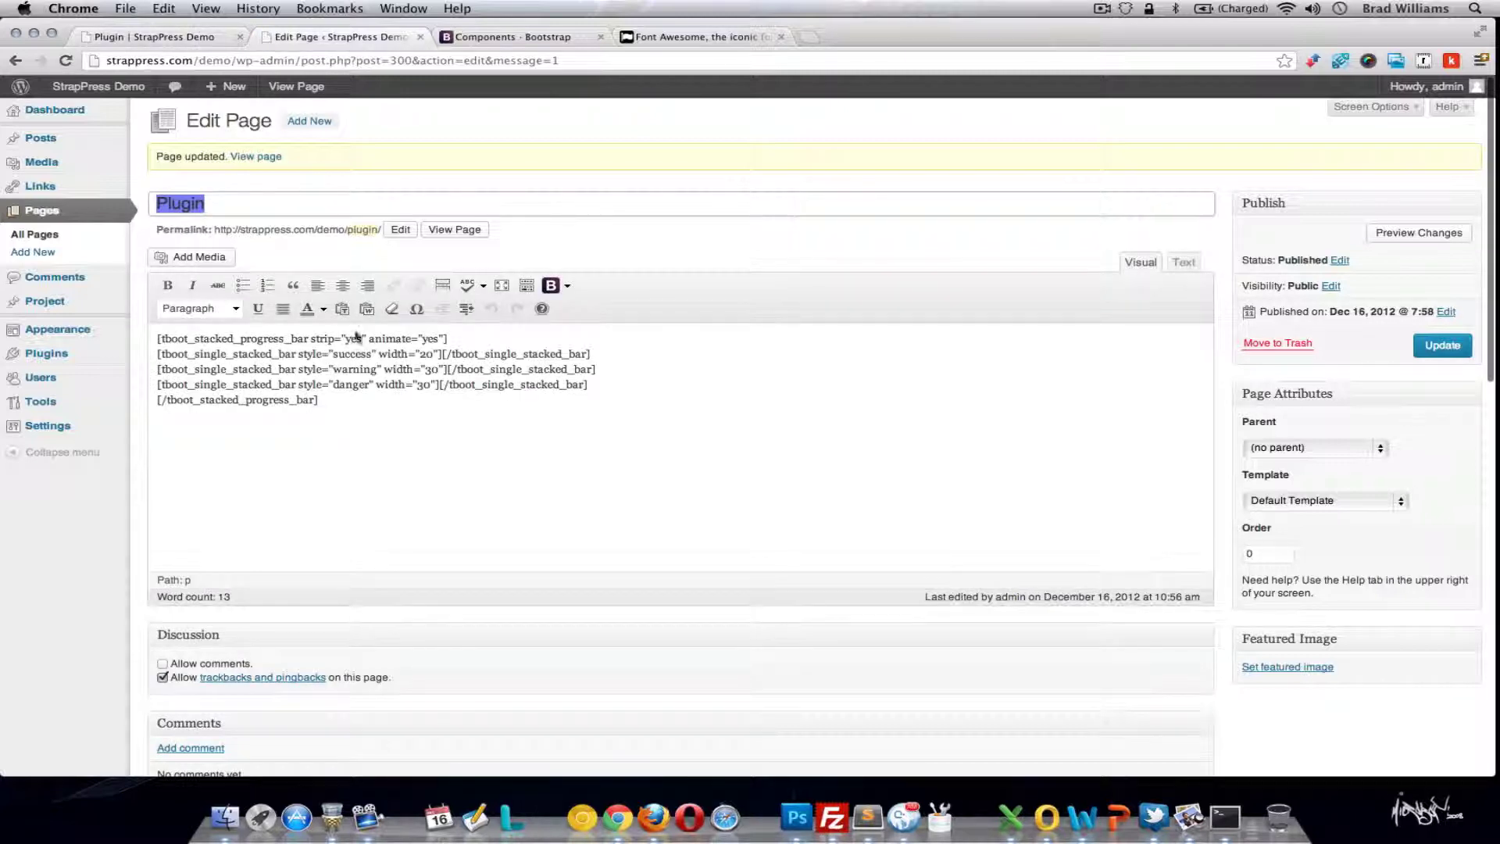
click(168, 37)
click(66, 61)
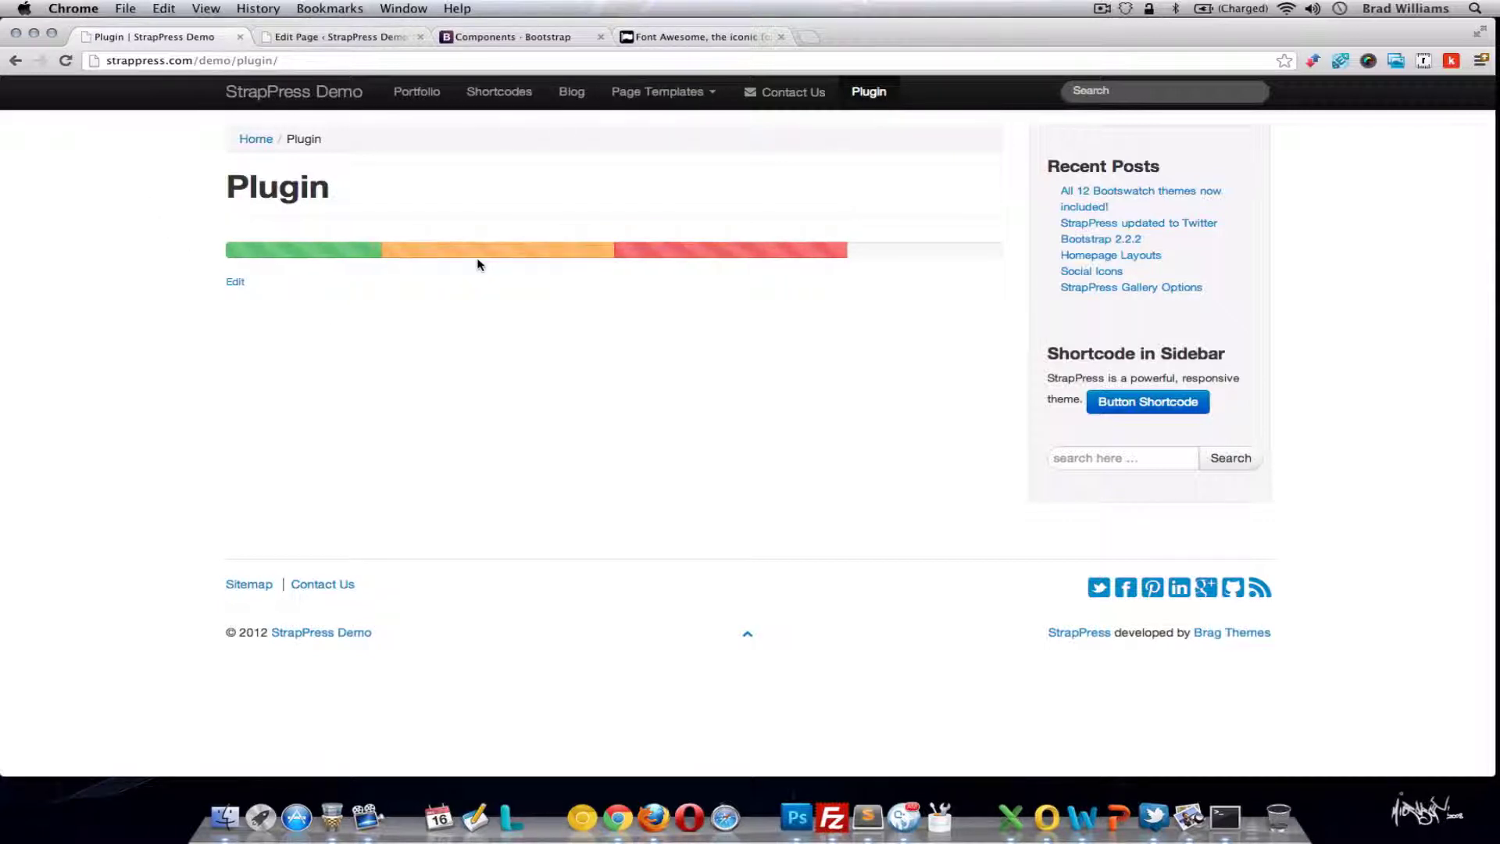
click(343, 37)
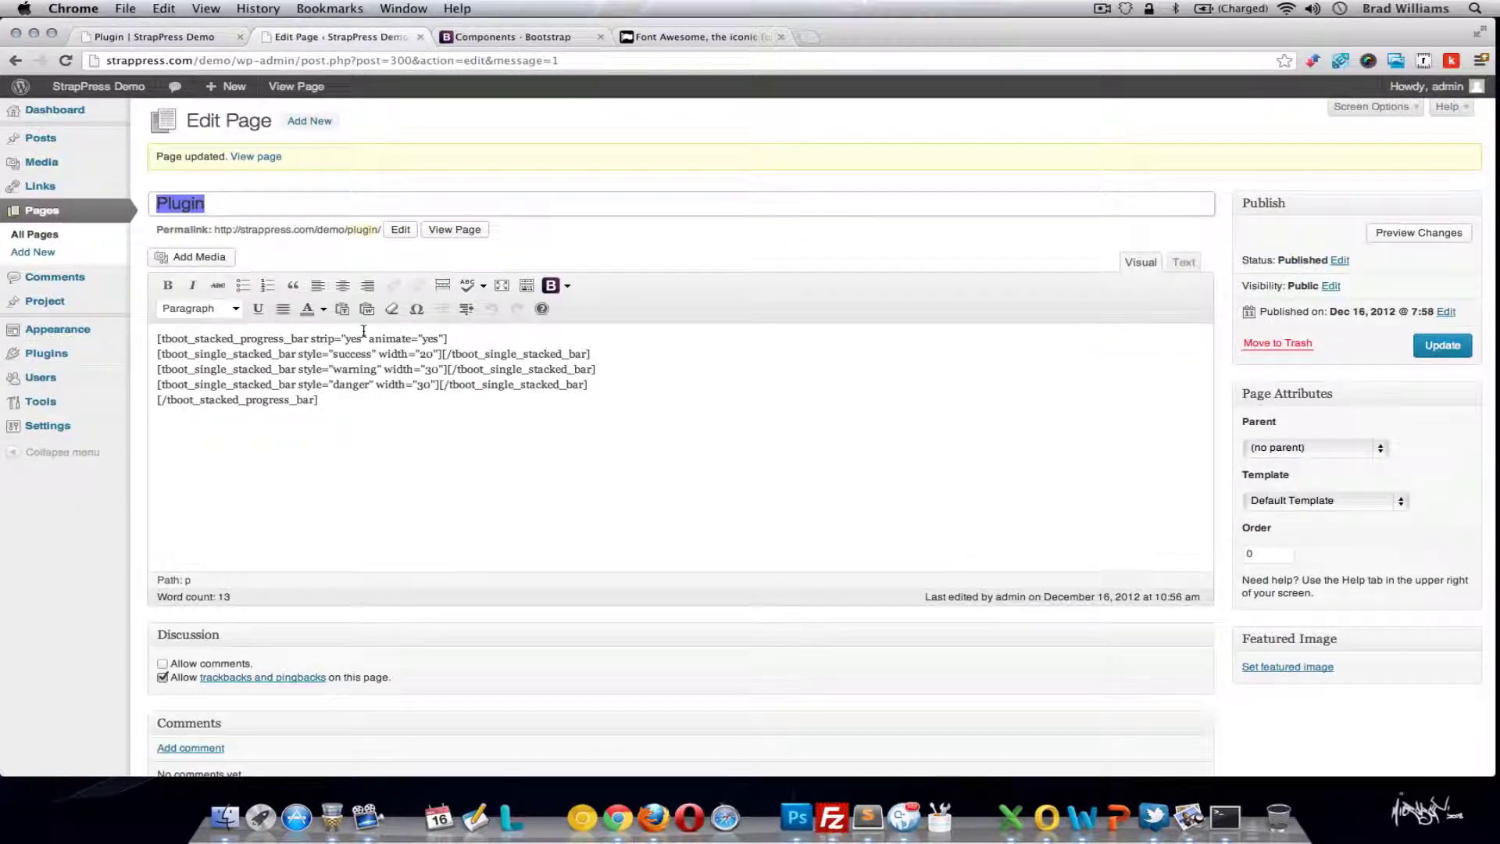
- Delete the stacked progress bar shortcode from the page content
click(334, 404)
key(super+a)
key(BackSpace)
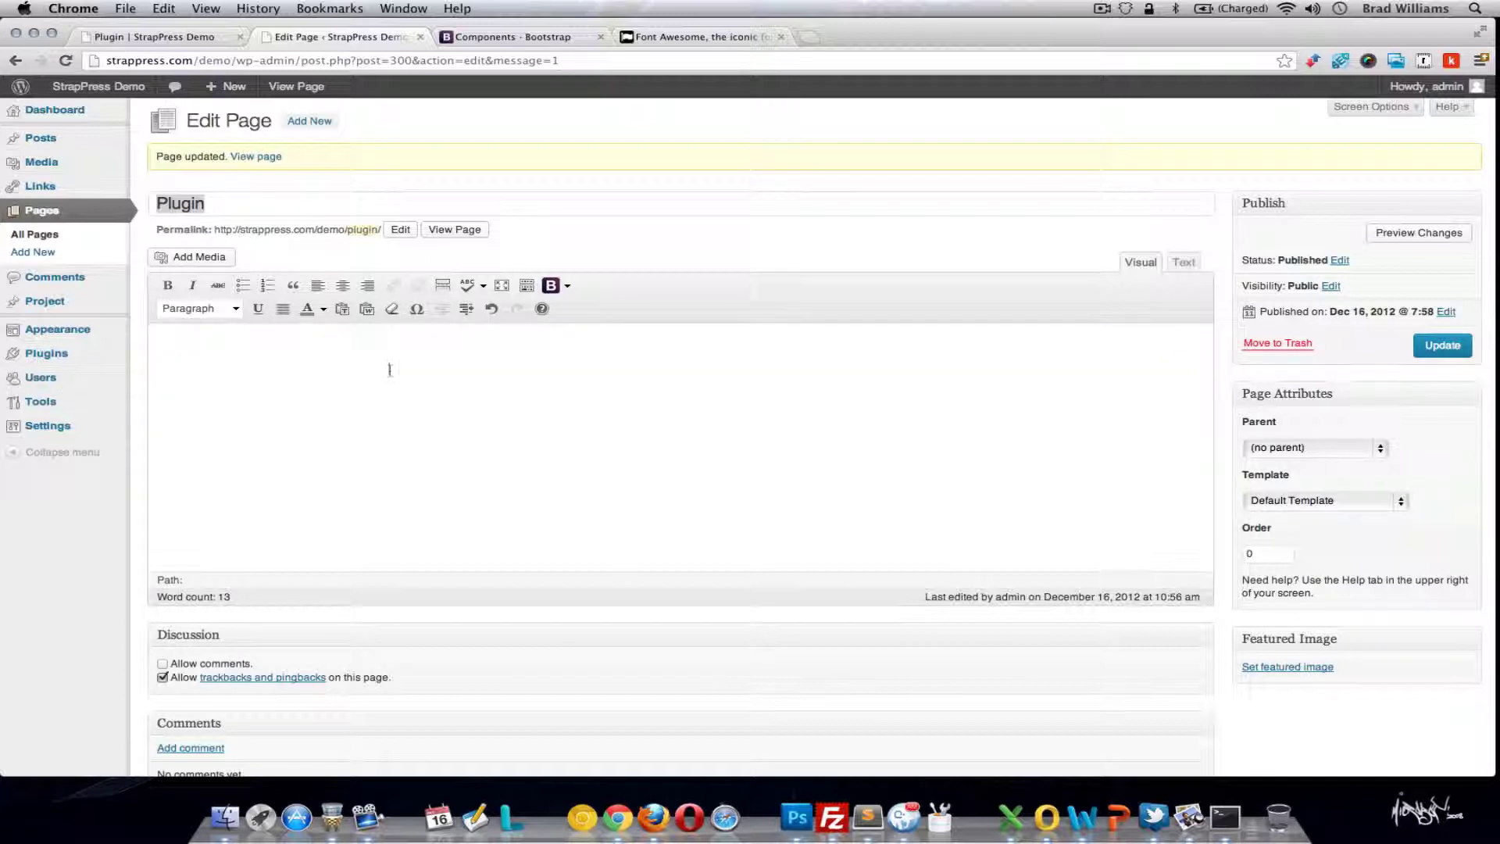
- Insert a 40px spacing shortcode, then delete it again to leave the editor empty
click(567, 286)
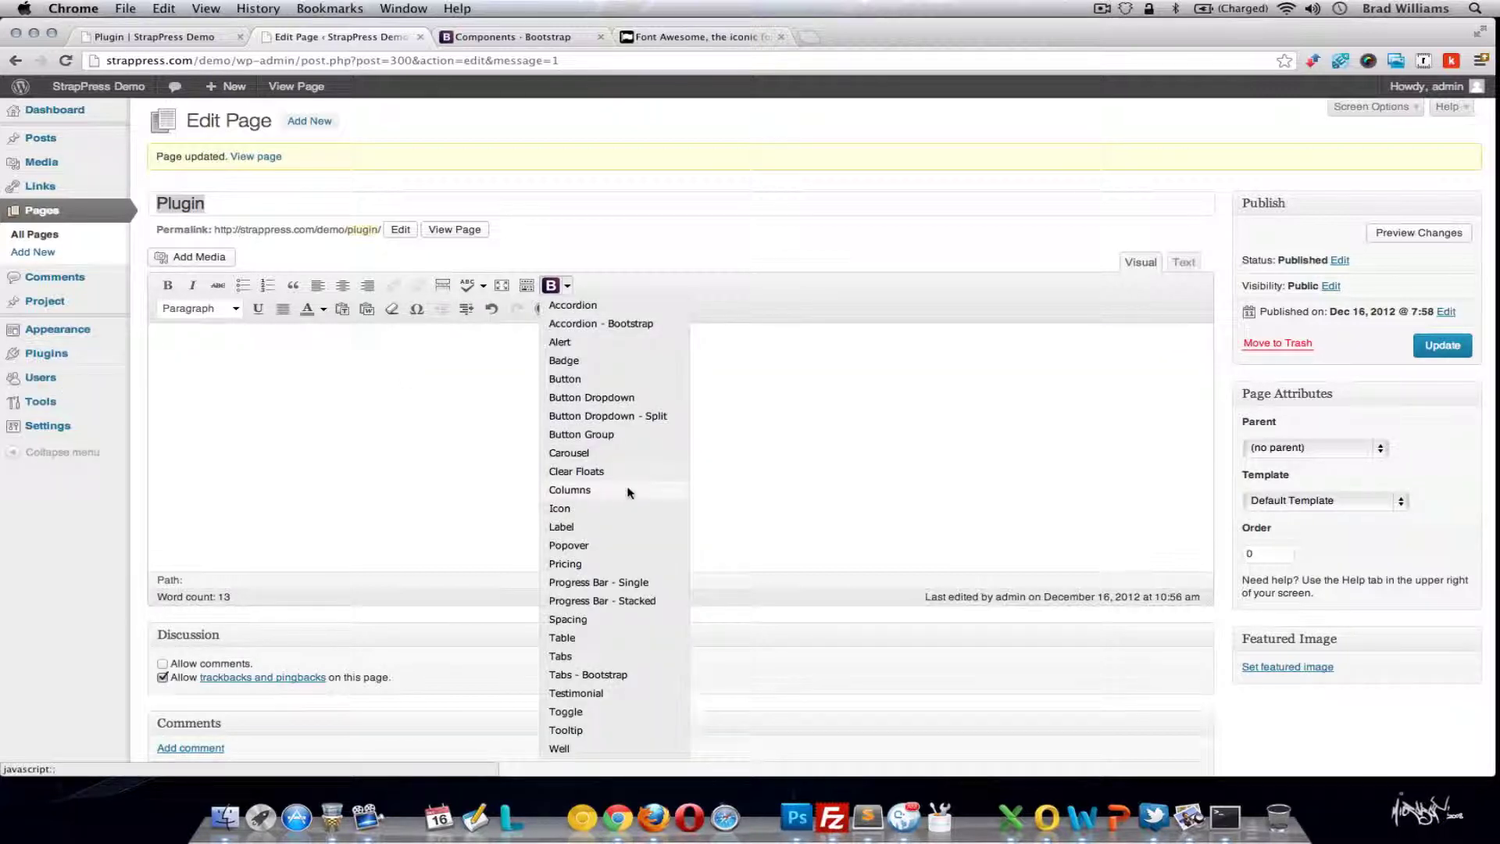
click(625, 617)
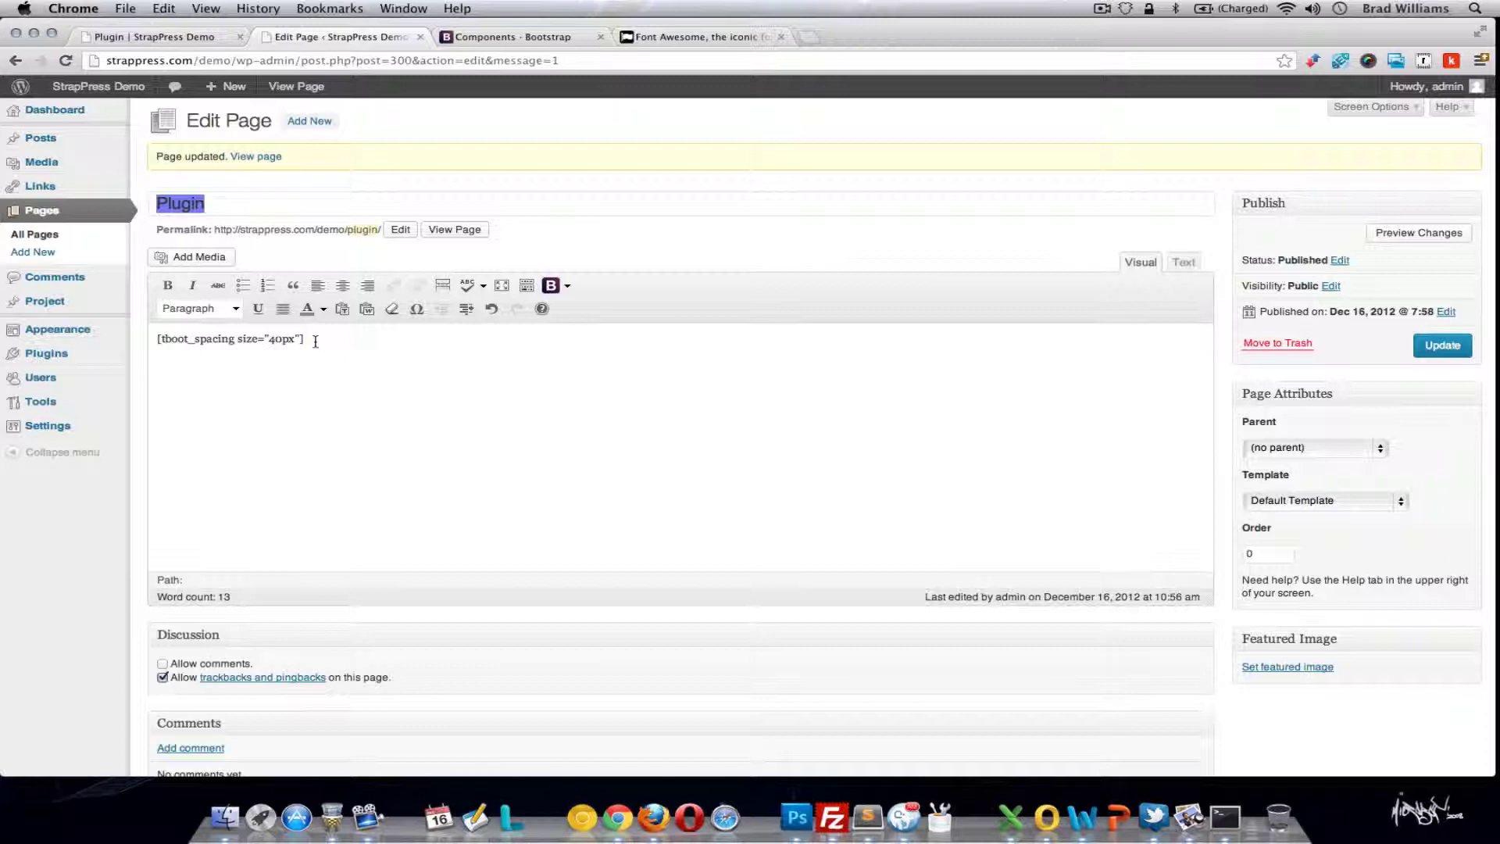
drag(316, 341, 146, 339)
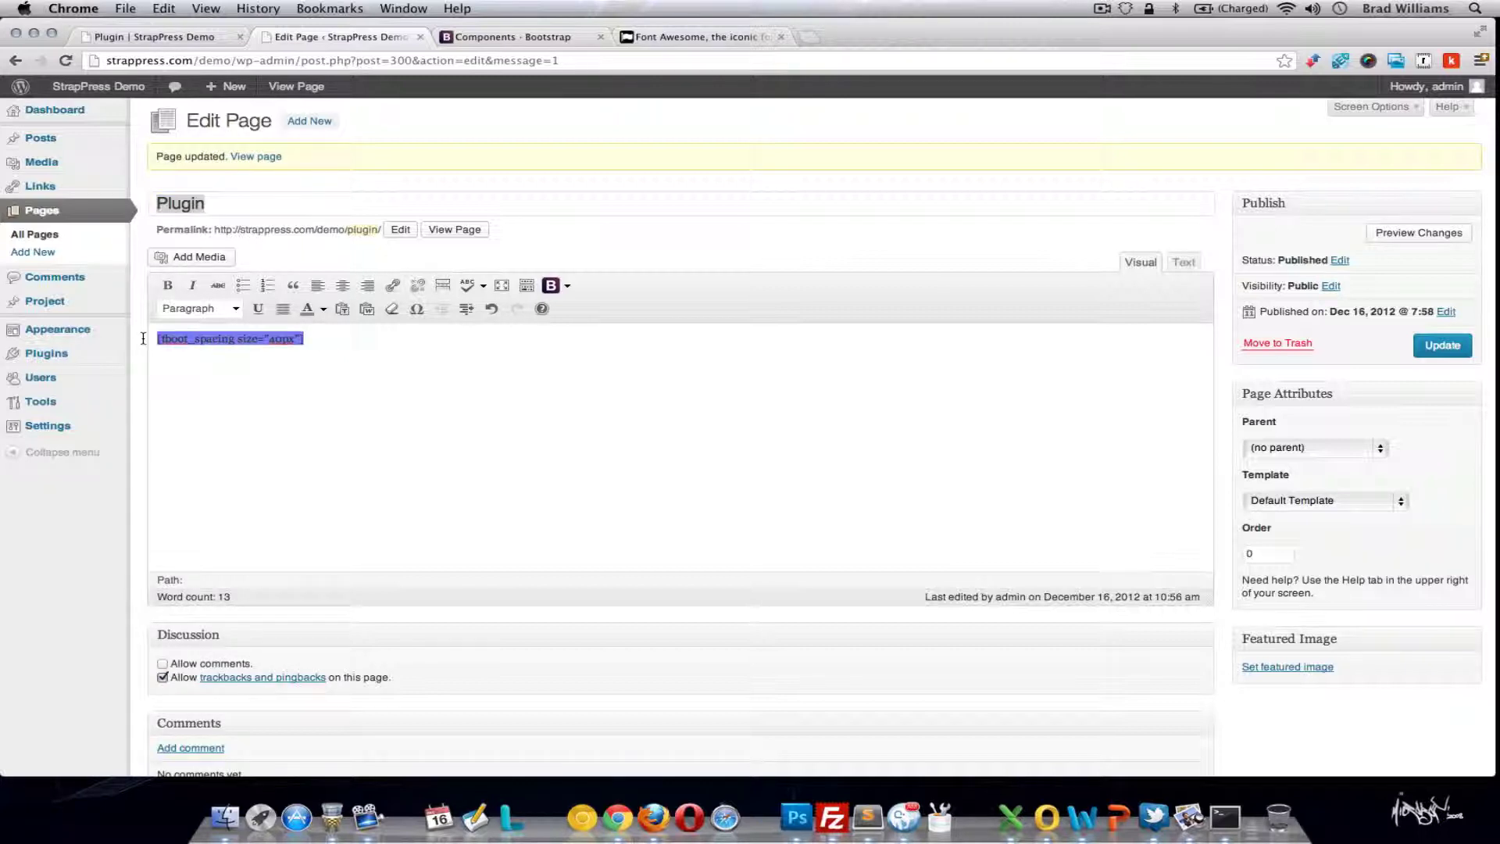
key(BackSpace)
click(567, 286)
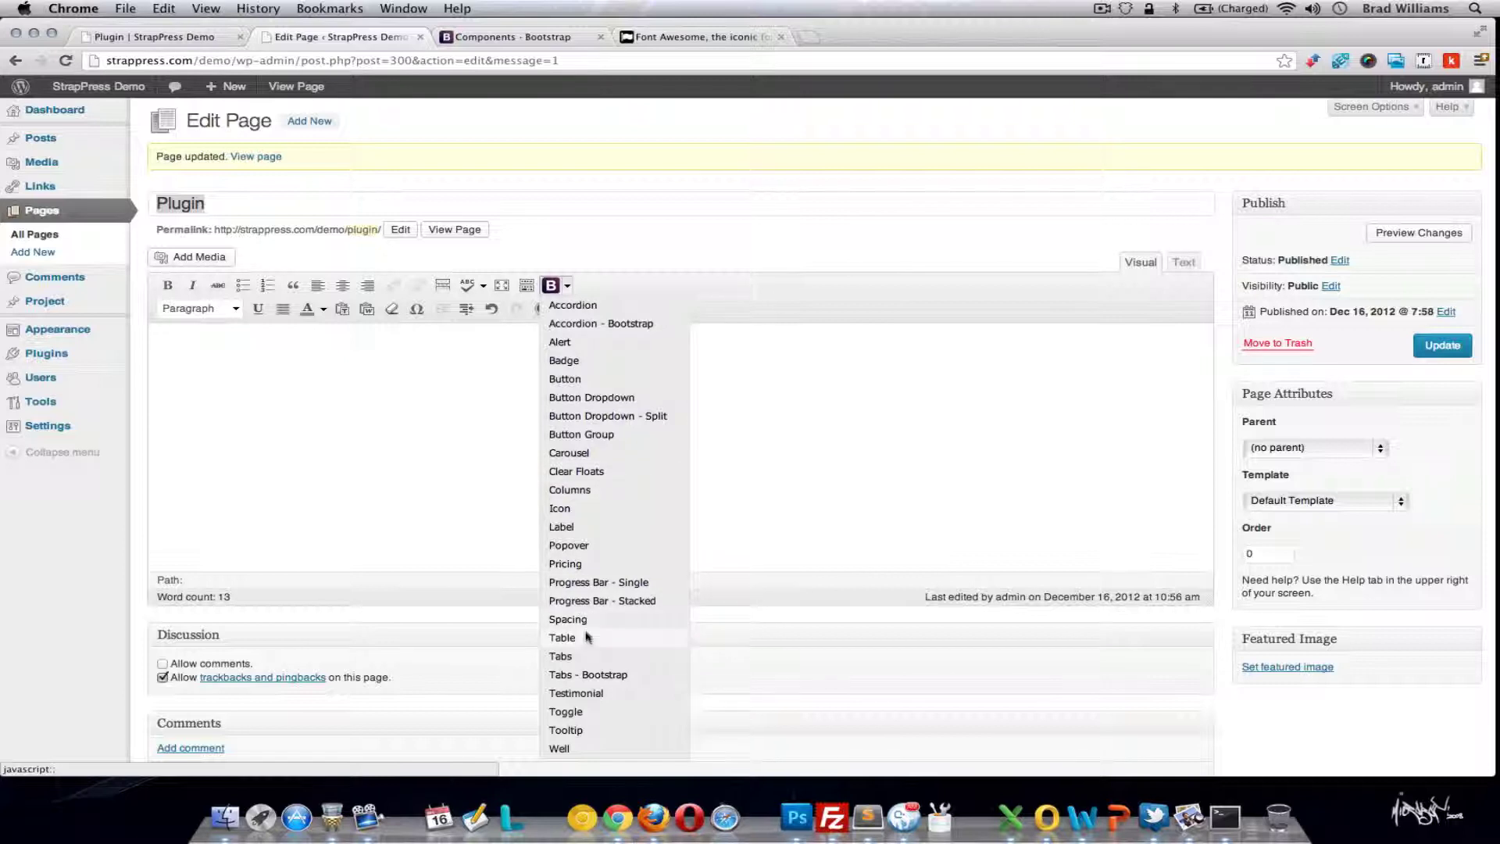
- Insert a striped, bordered, condensed, hover table shortcode with names and values columns, then save
click(563, 637)
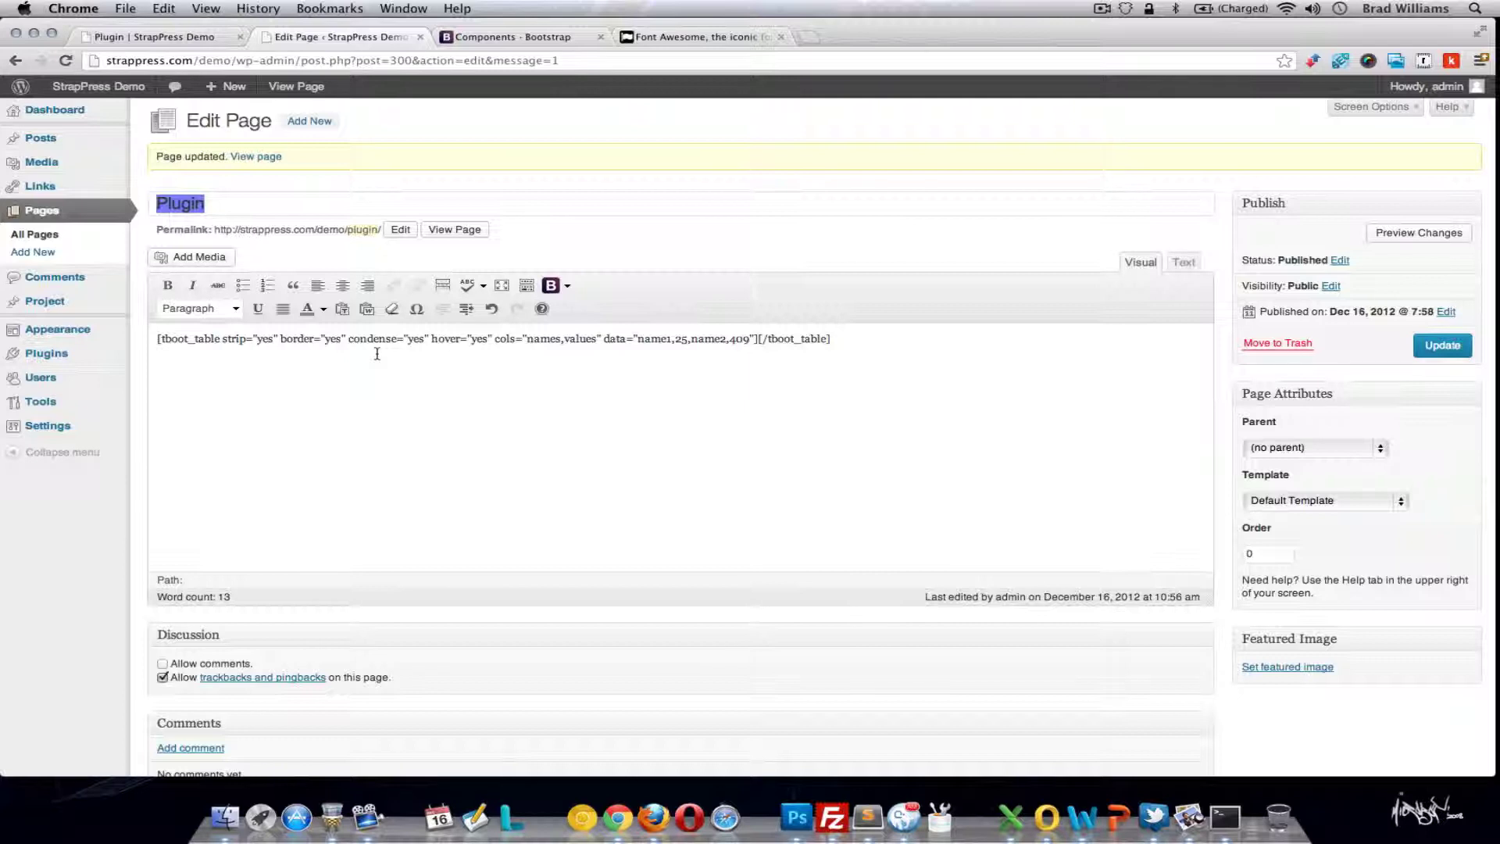
click(1423, 356)
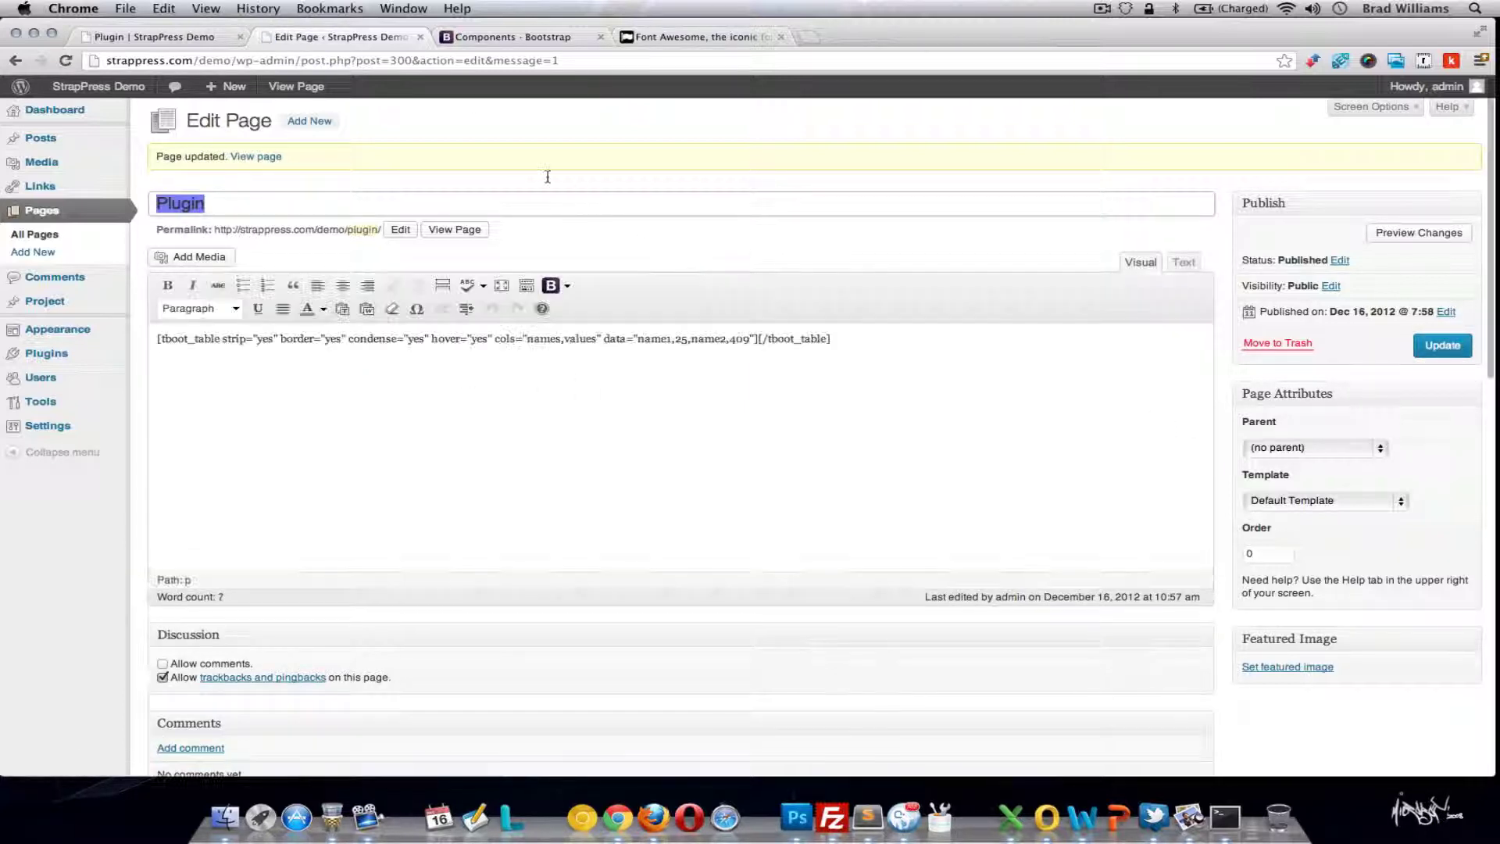
- Reload the live page and compare its names/values table (name1 25, name2 409) with the shortcode
click(160, 36)
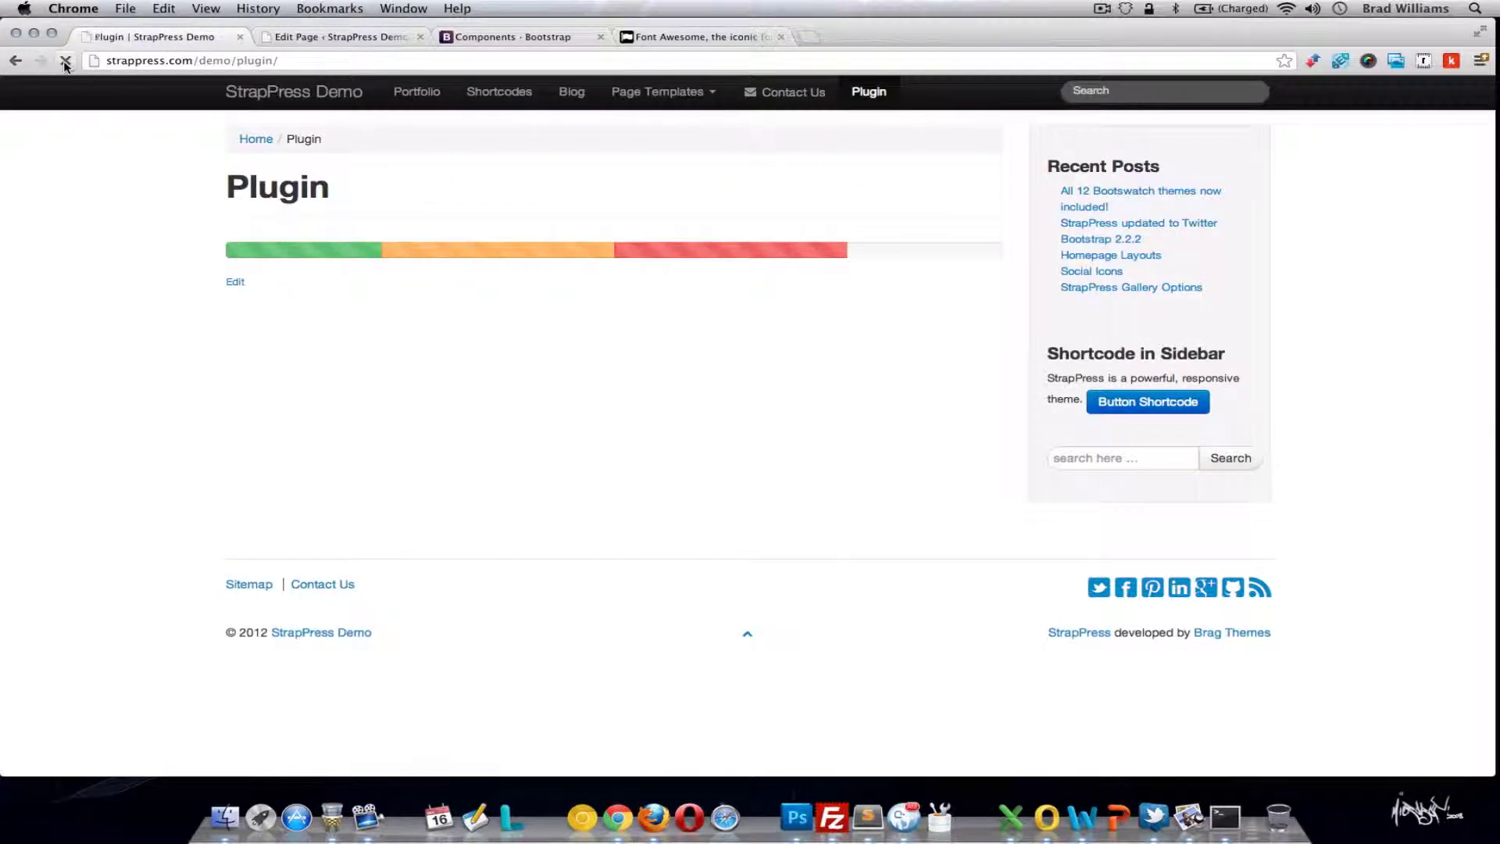
click(66, 61)
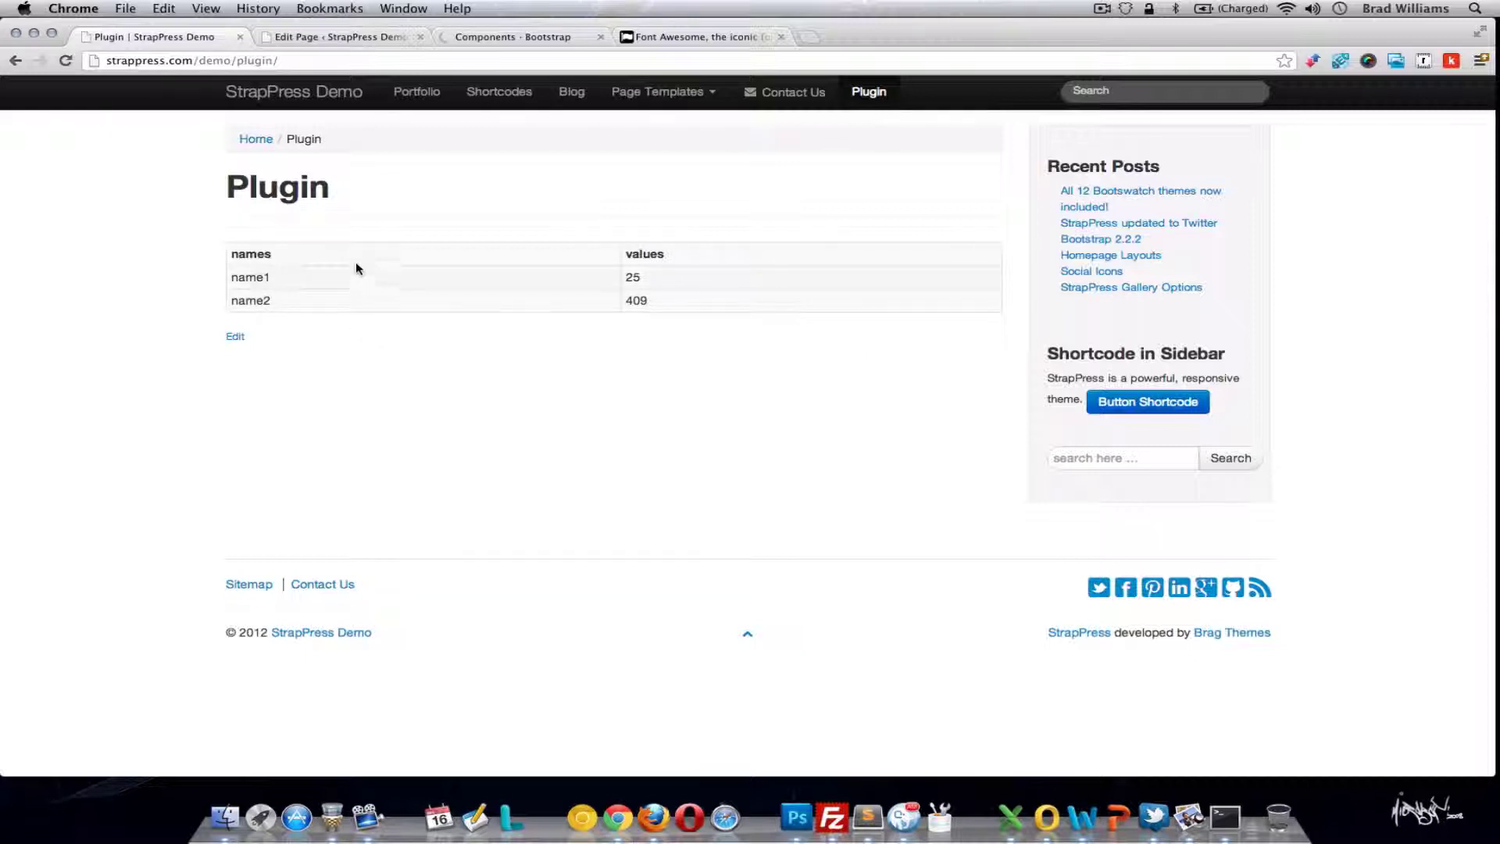
click(319, 34)
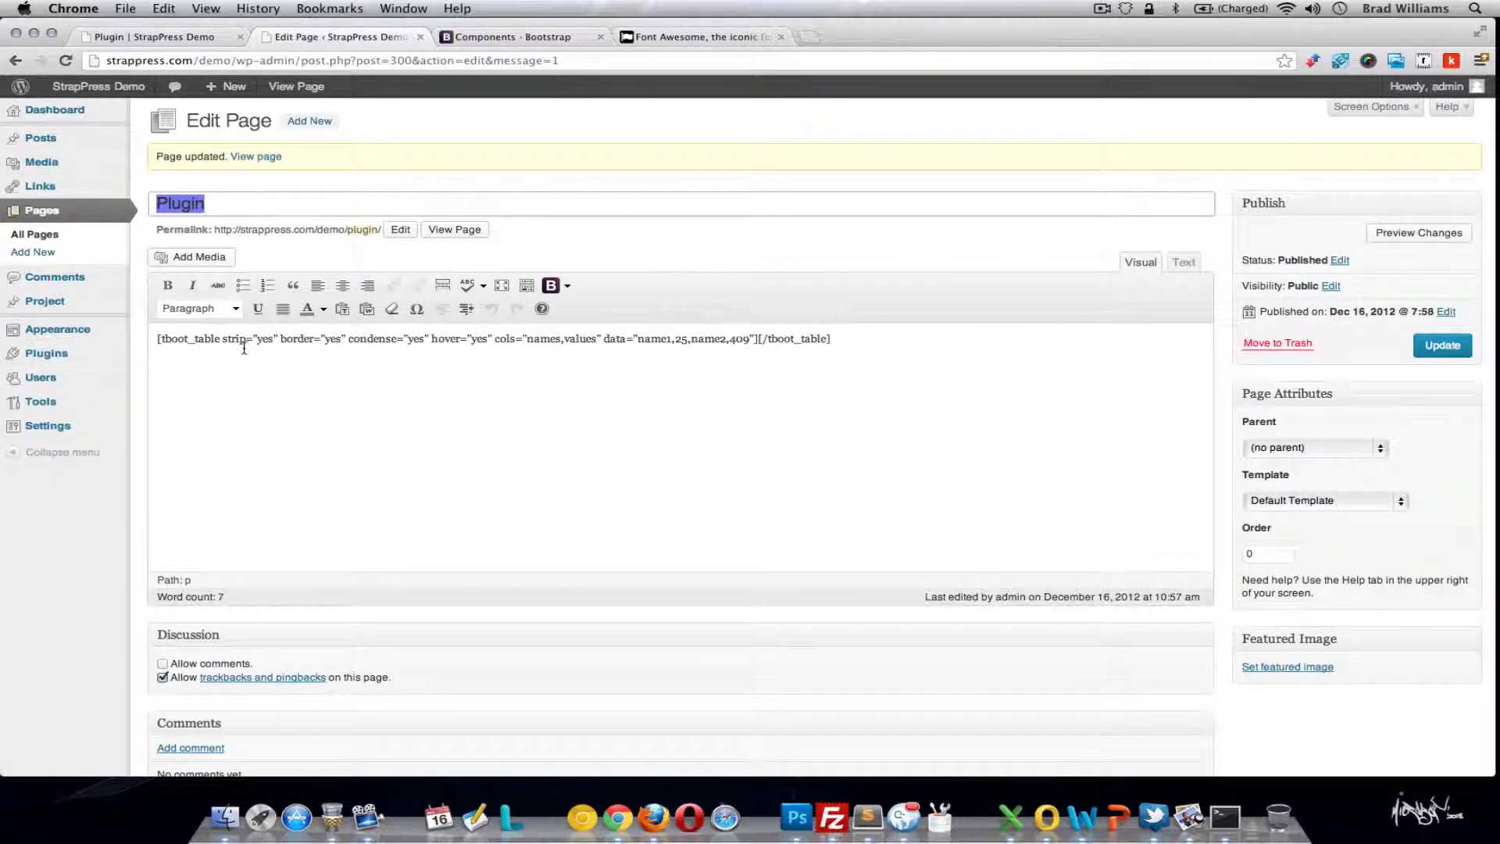
click(180, 37)
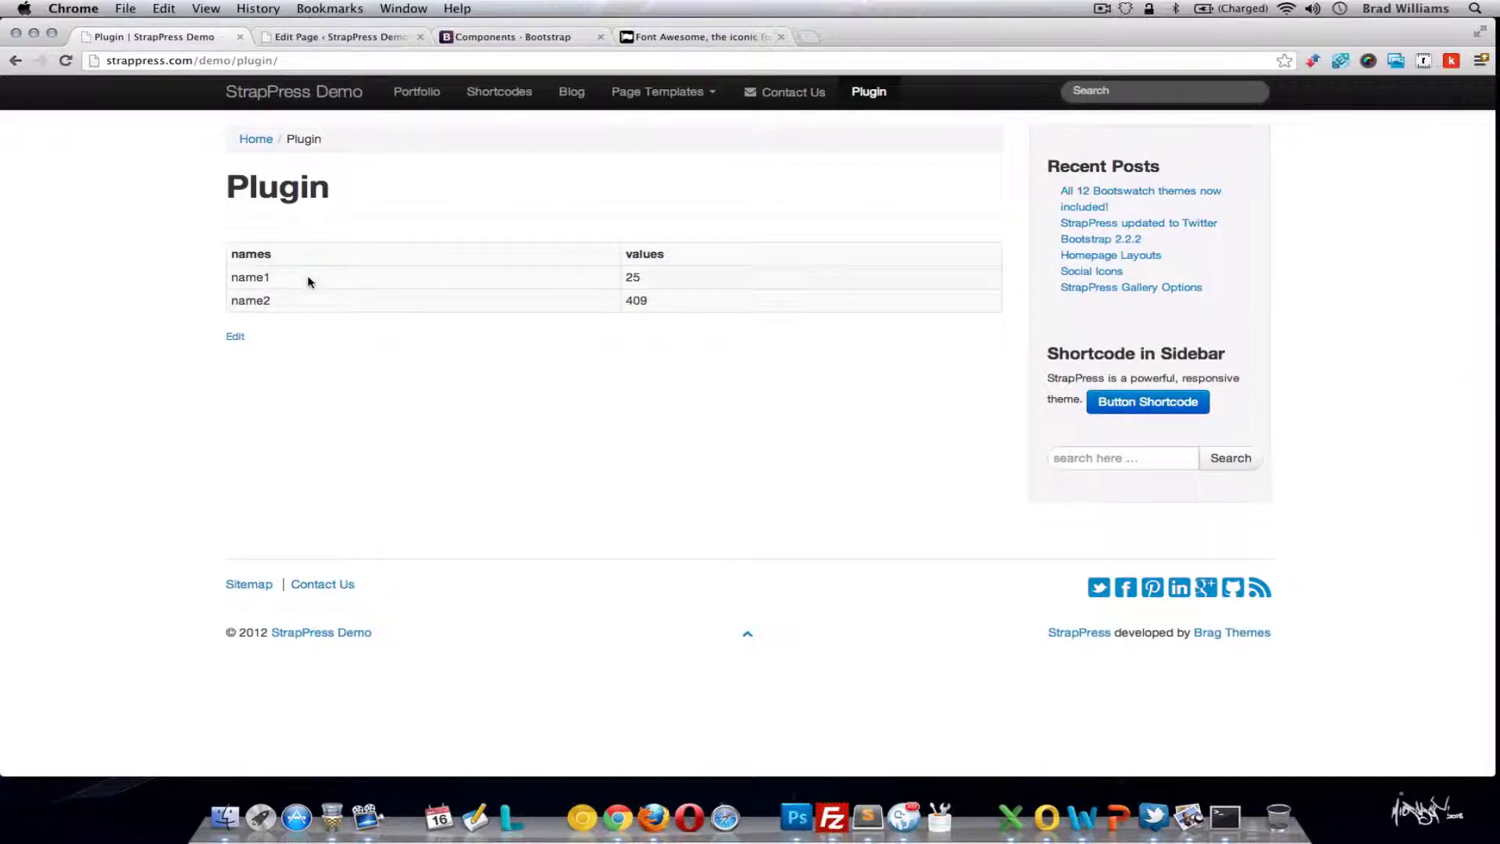
click(317, 43)
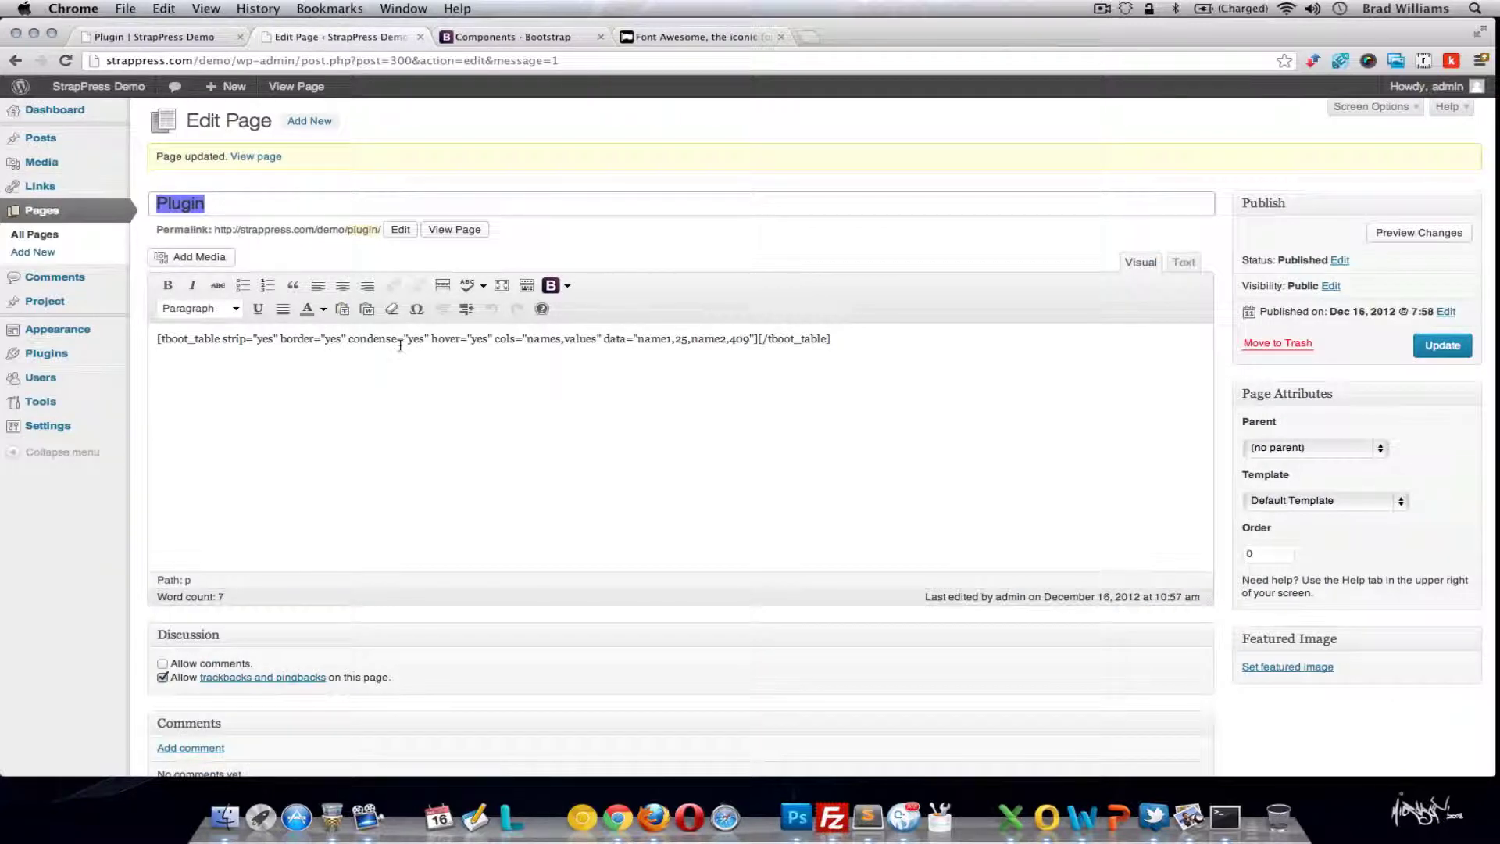
click(217, 39)
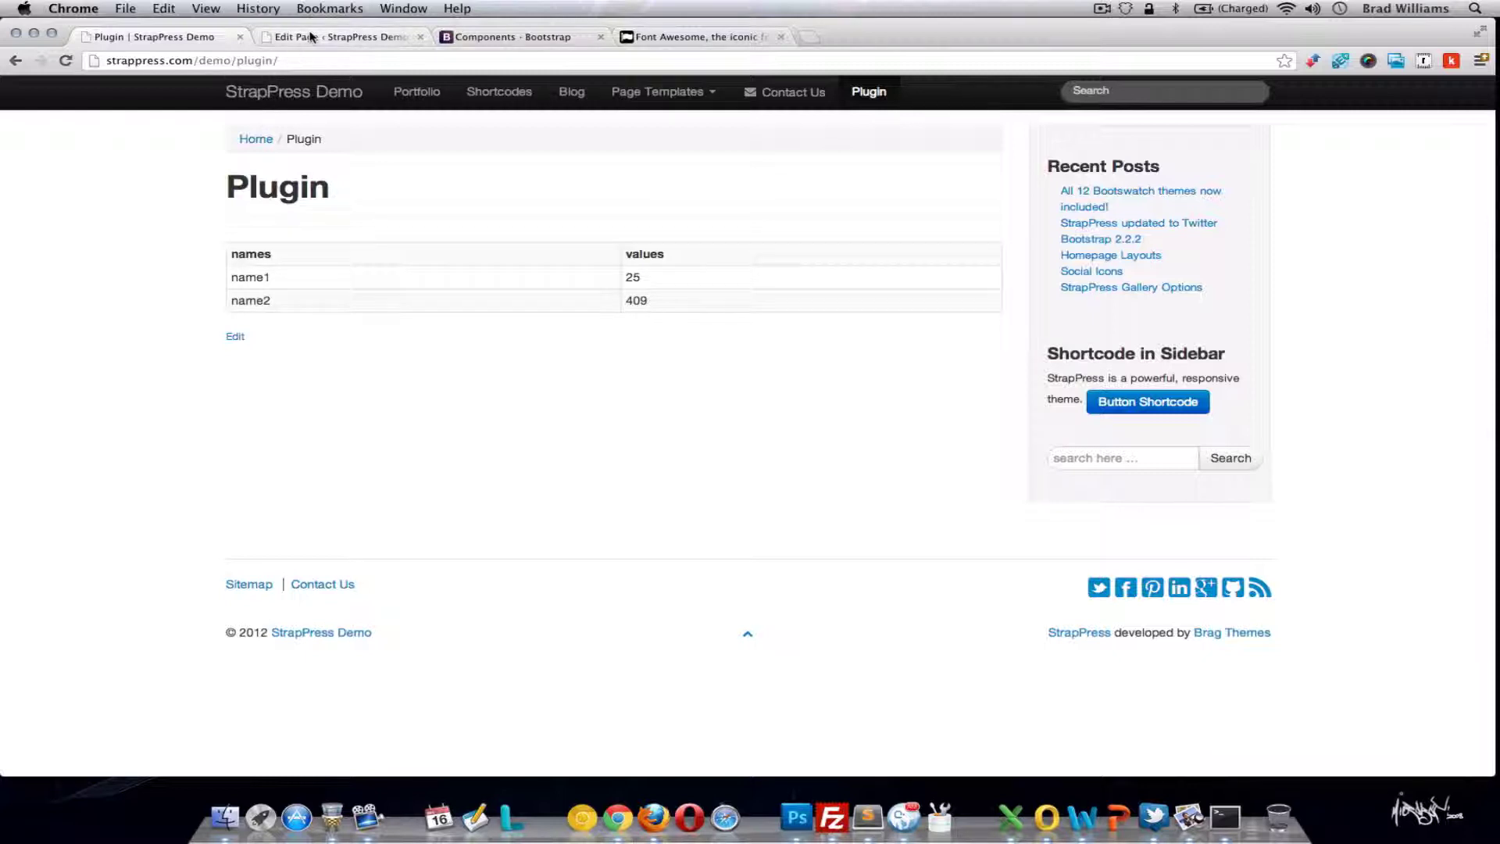
- Remove the strip, border, condense and hover attributes from the table shortcode, update, and reload
click(343, 37)
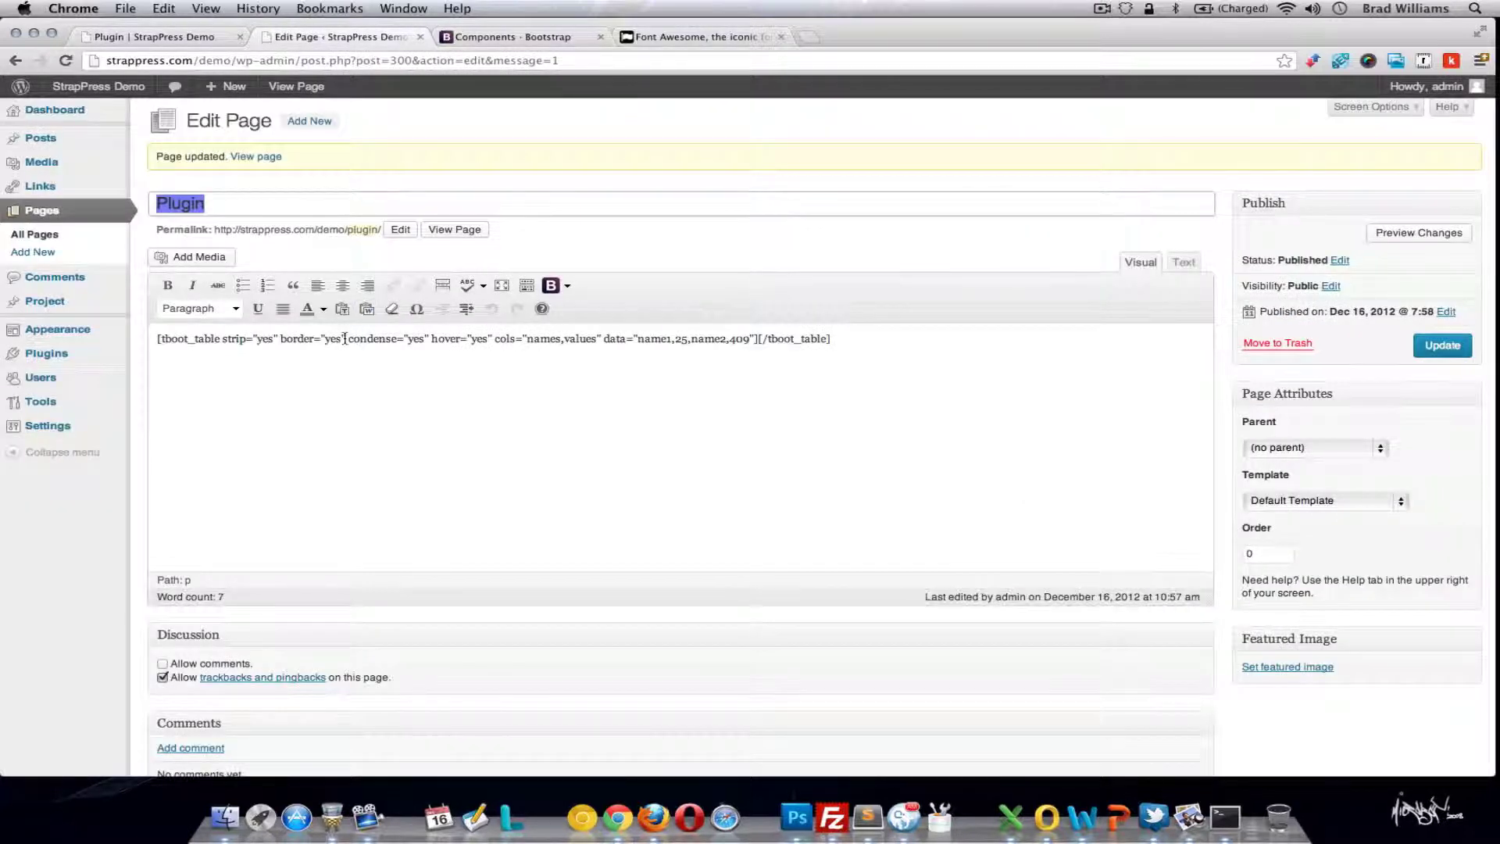
drag(225, 338, 494, 342)
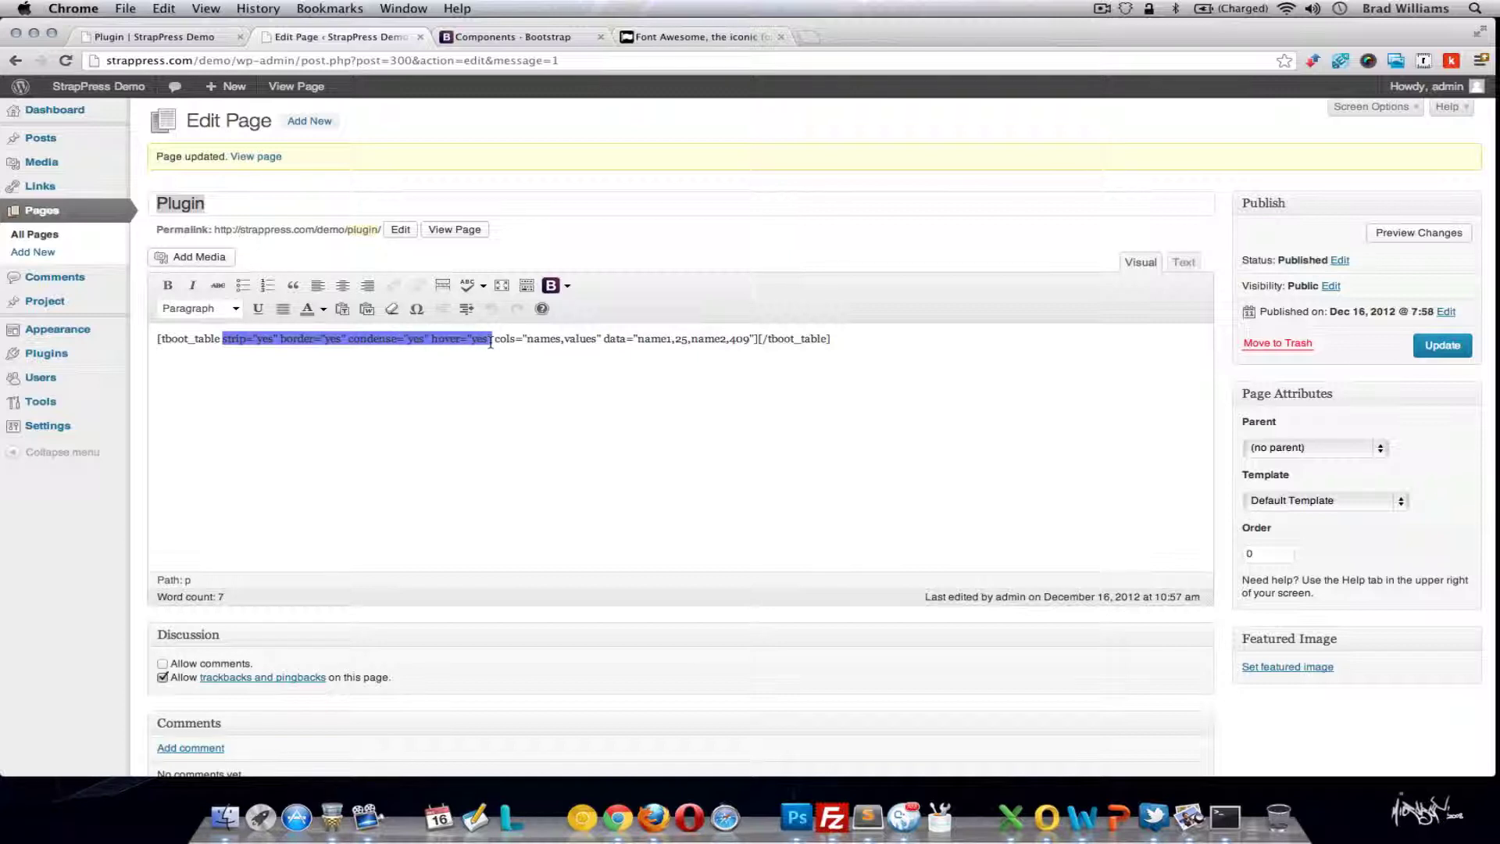
key(BackSpace)
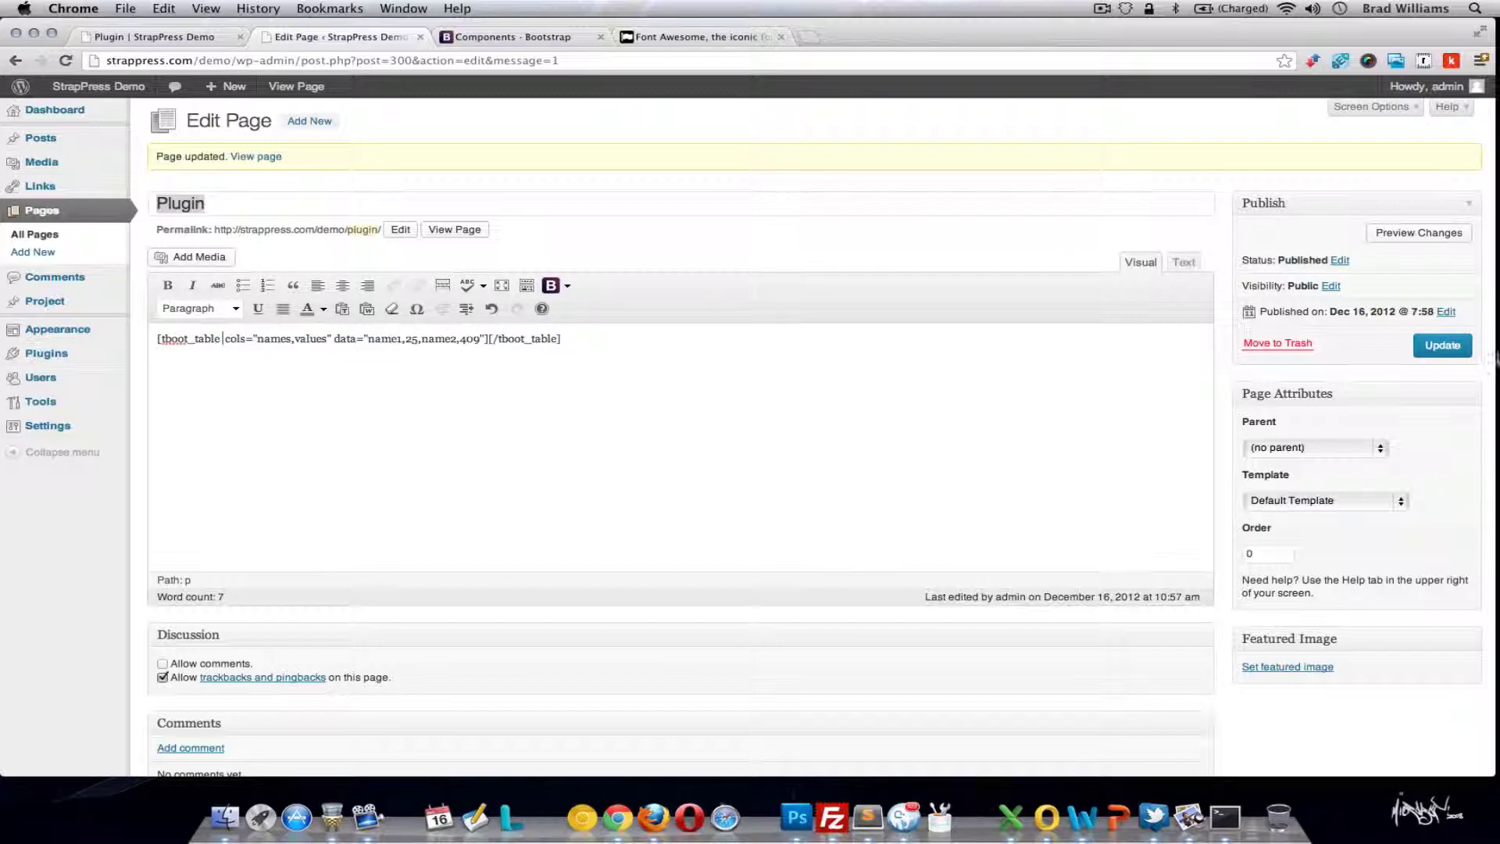
click(1442, 344)
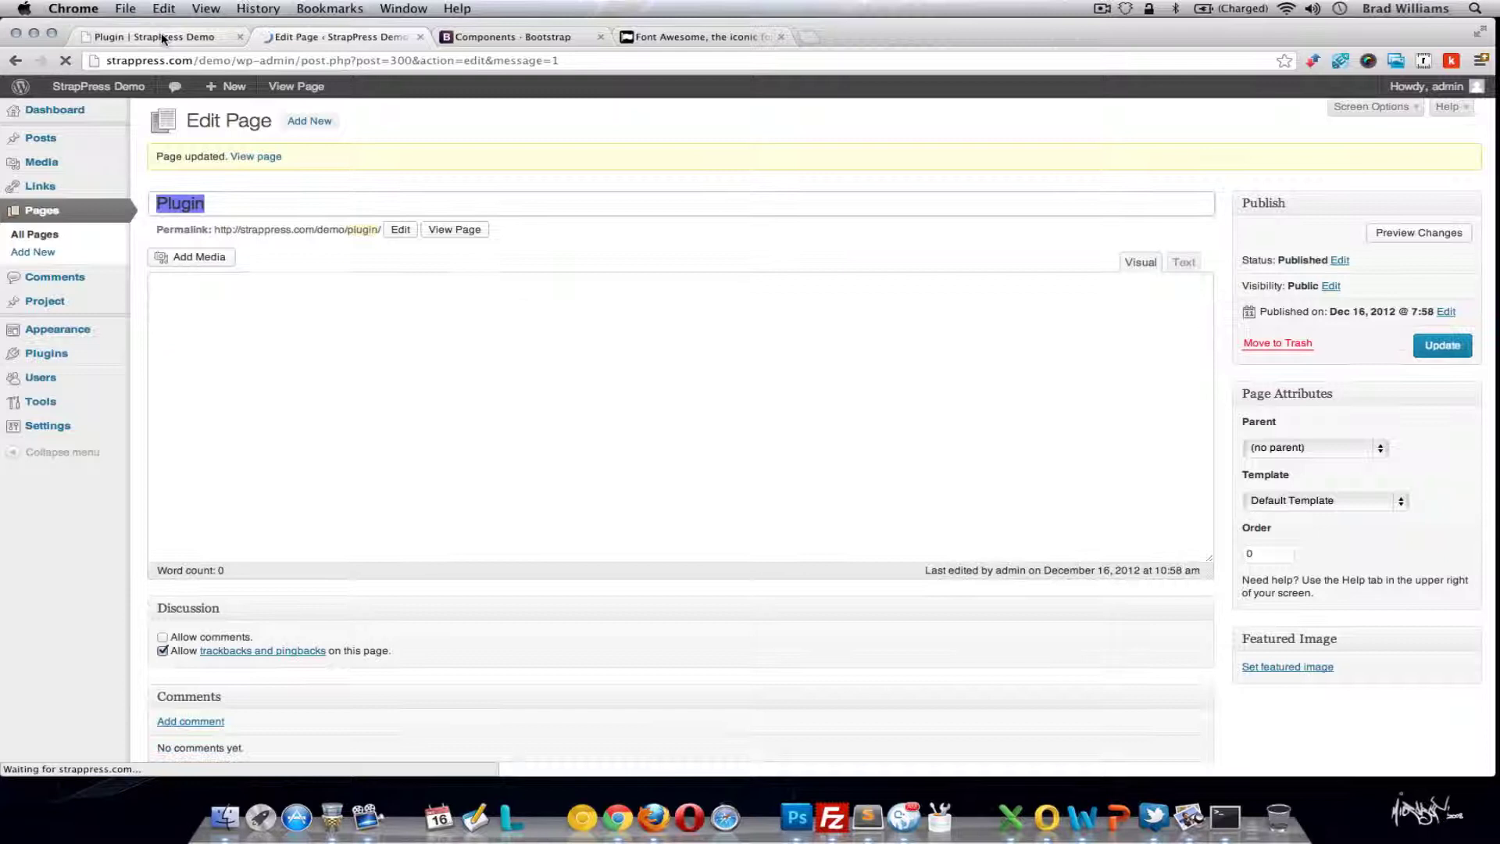
click(161, 33)
click(63, 56)
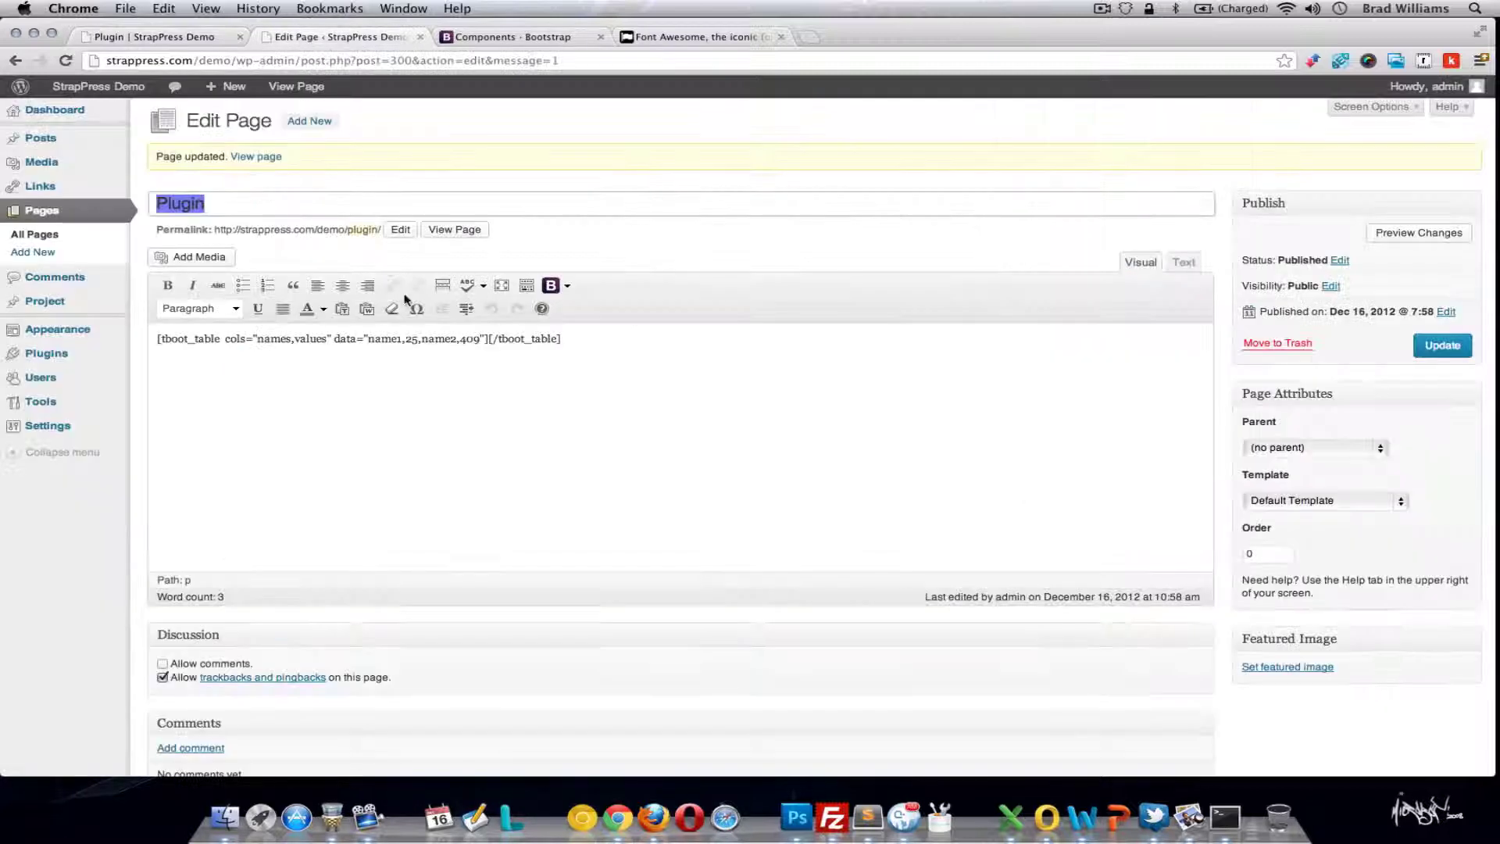
- Add a third column 'col' and data 'name2,555' to the table, update, and reload
click(325, 340)
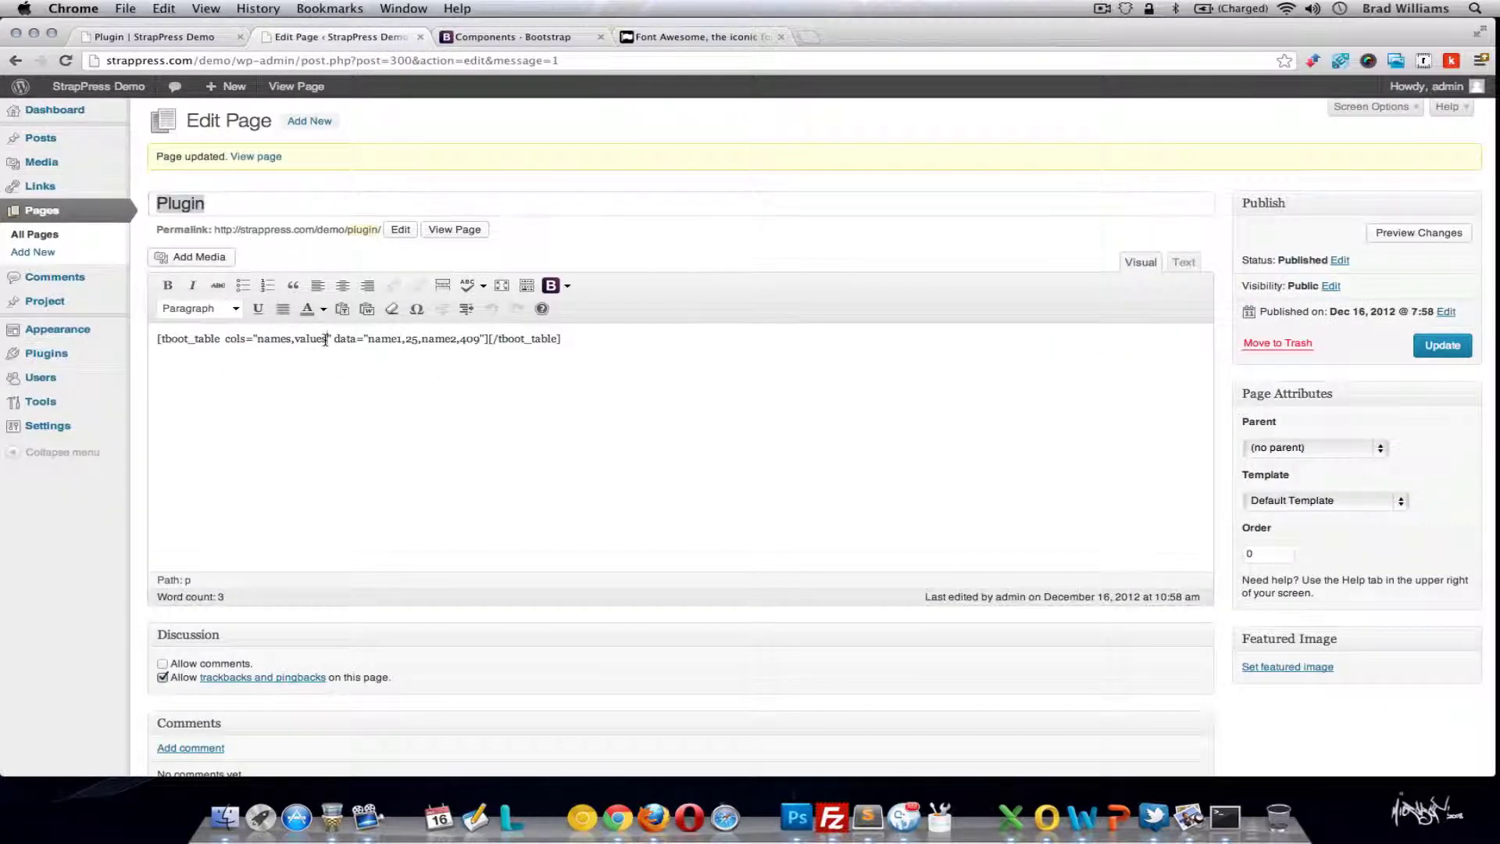
text(,)
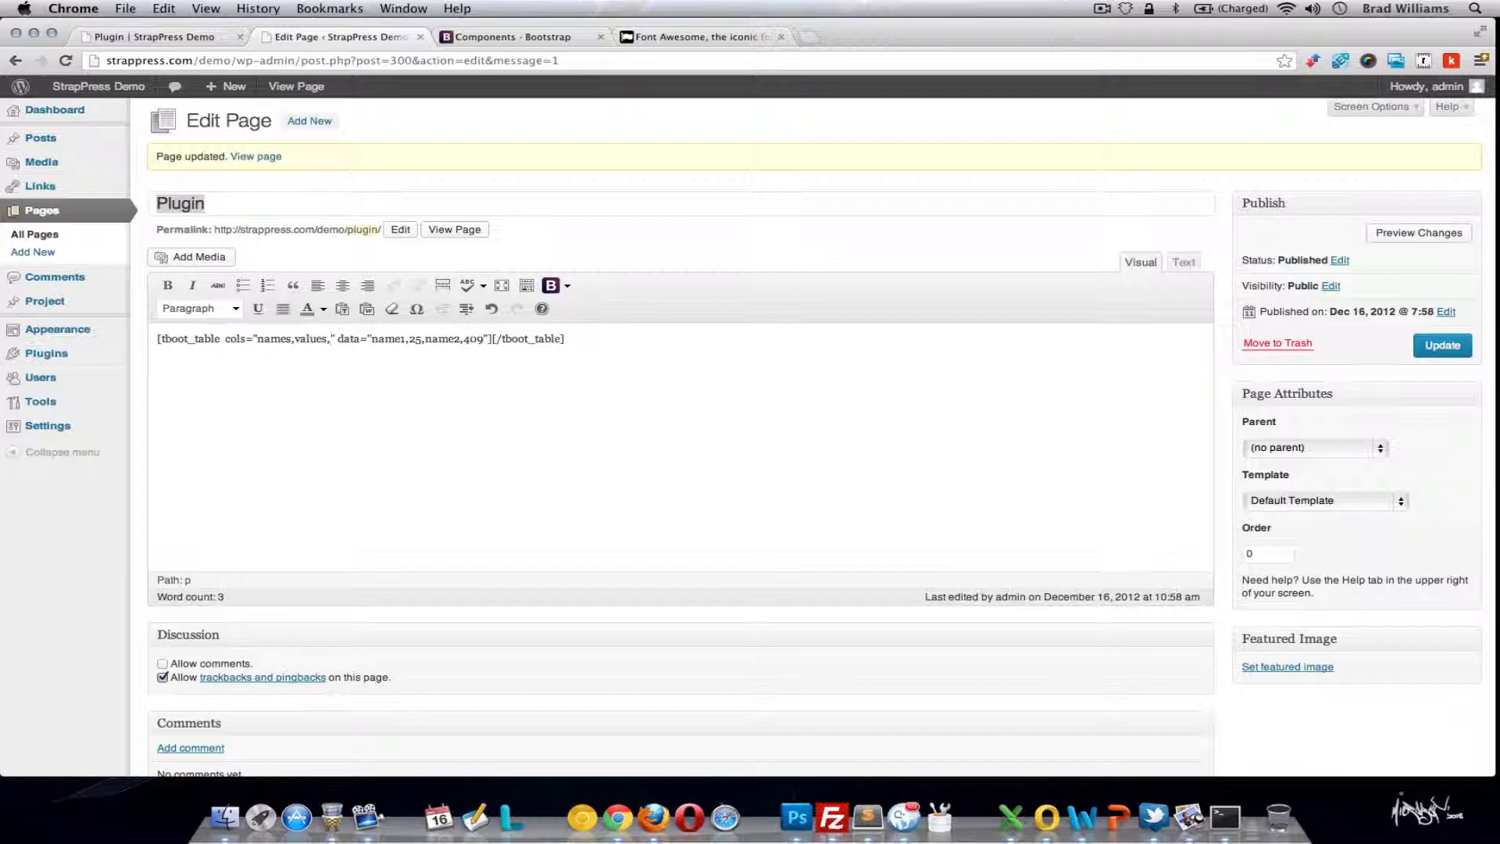
text(col)
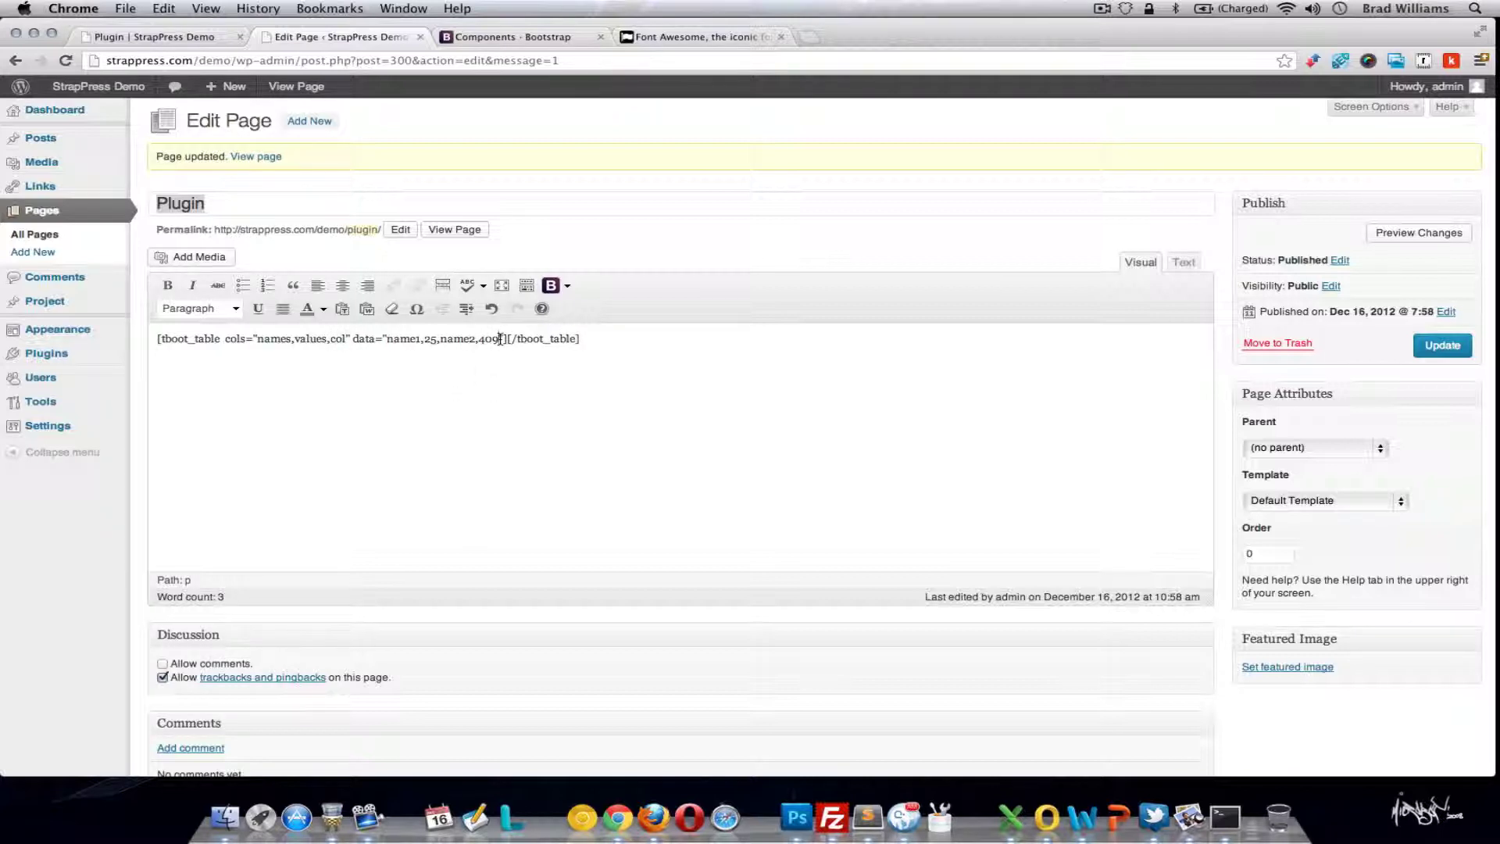
text(,)
text(name2)
text(,555)
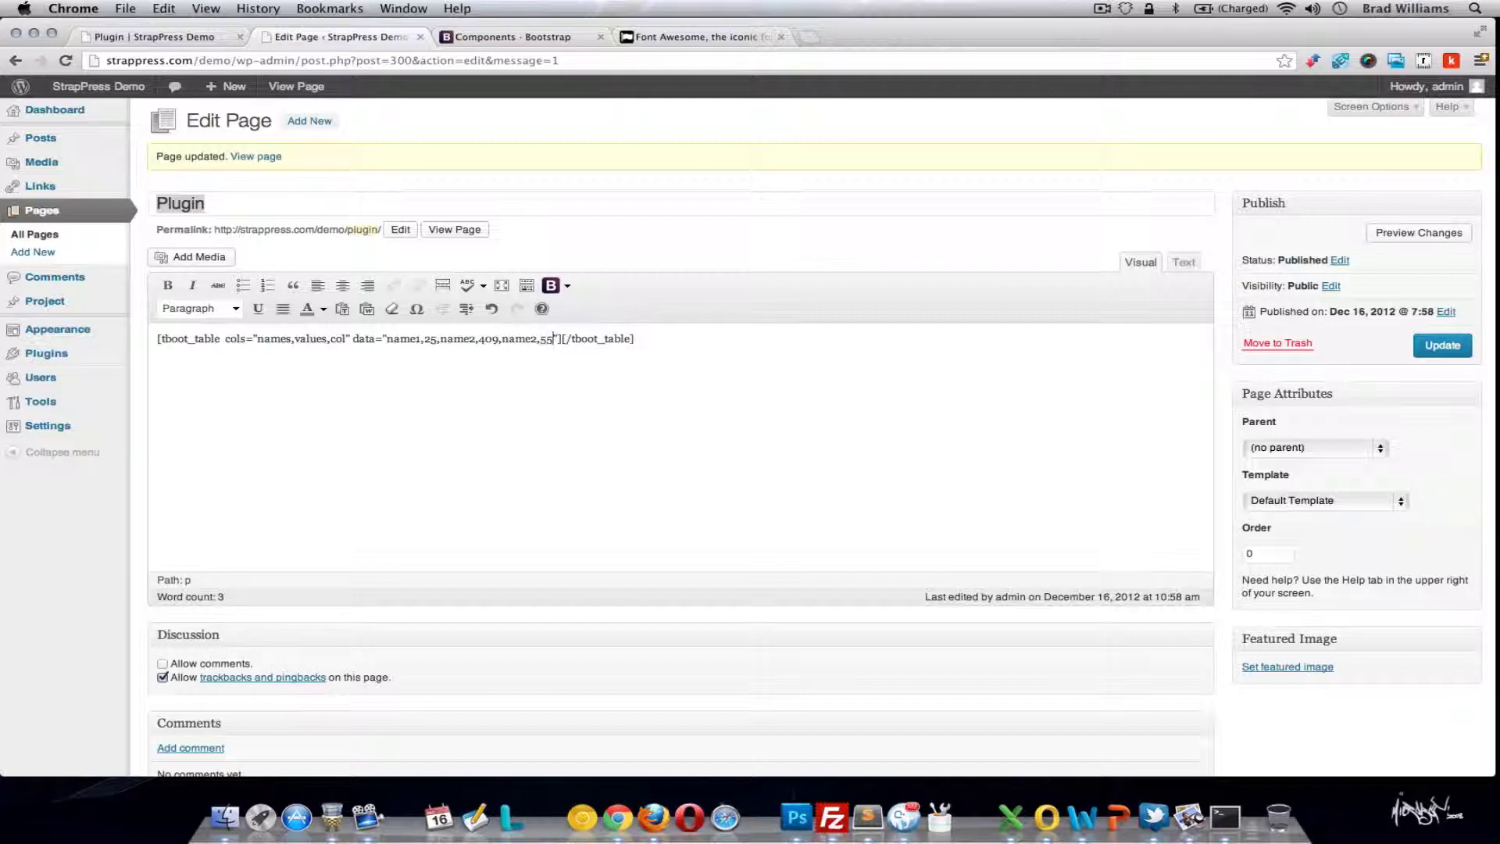
click(1441, 346)
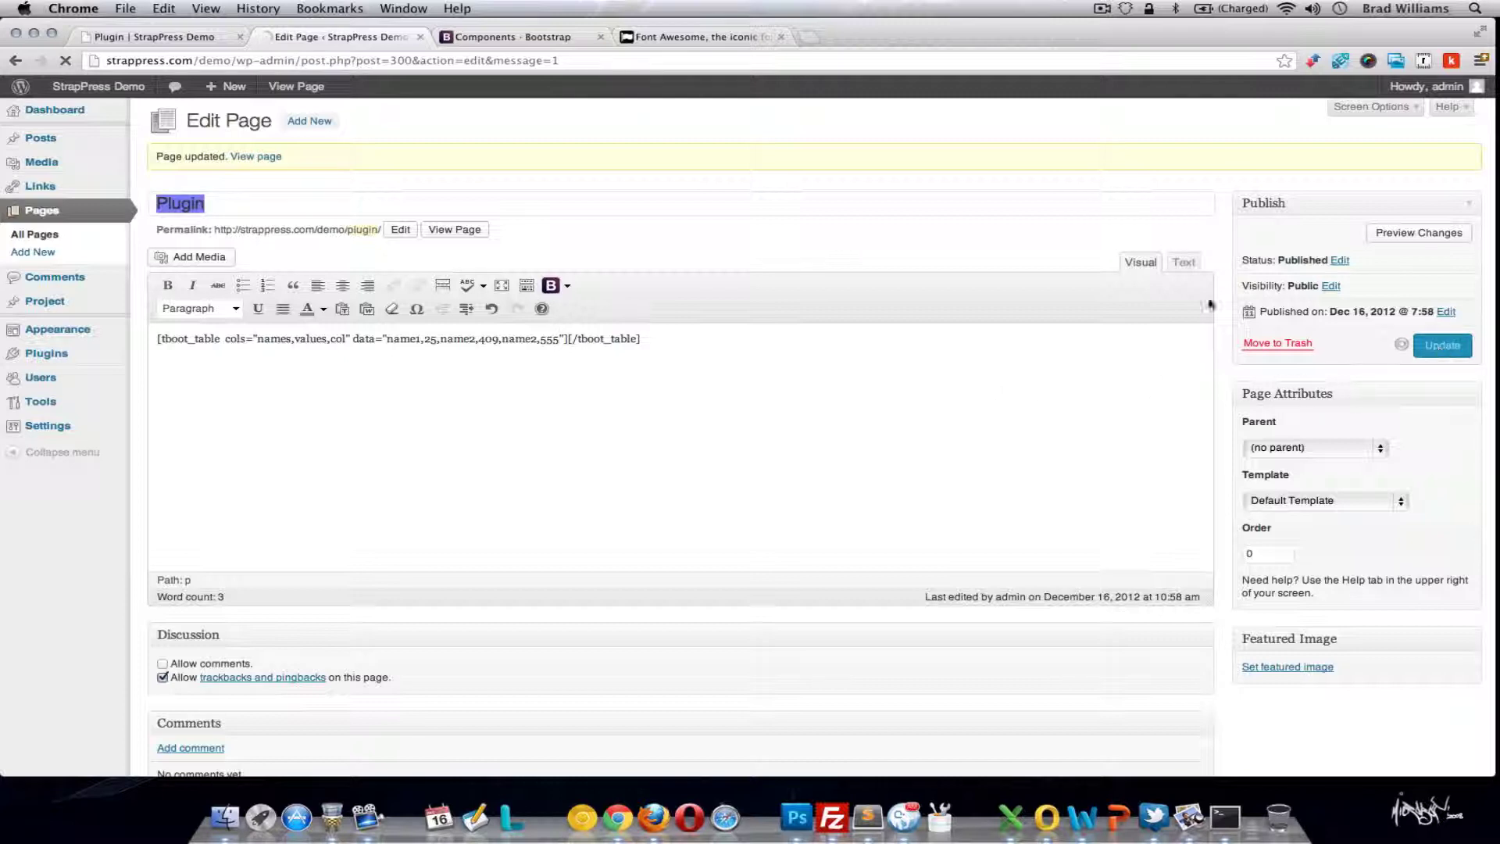
click(156, 36)
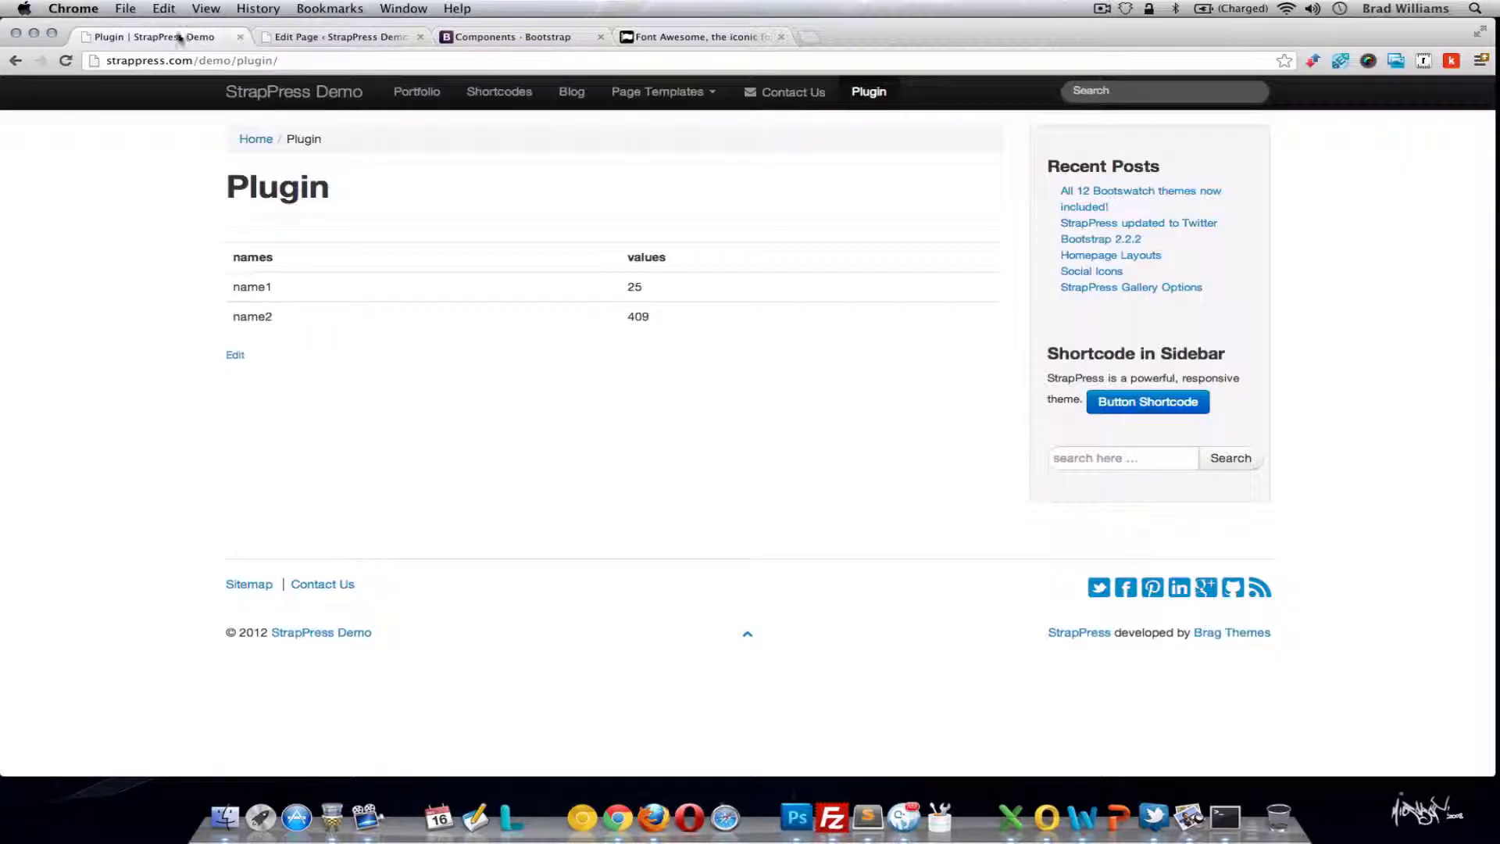
click(68, 60)
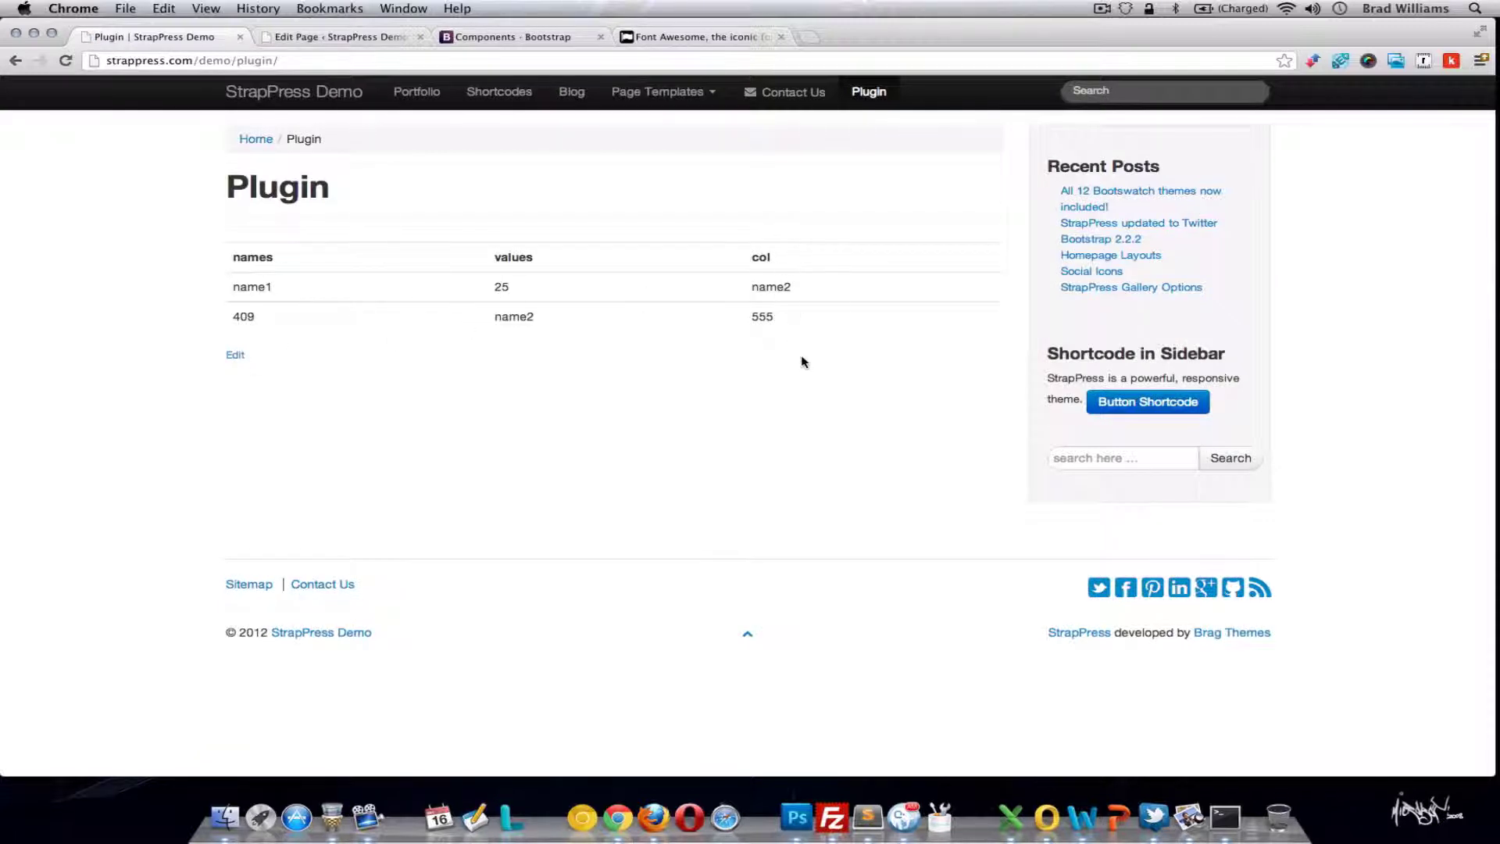
click(353, 37)
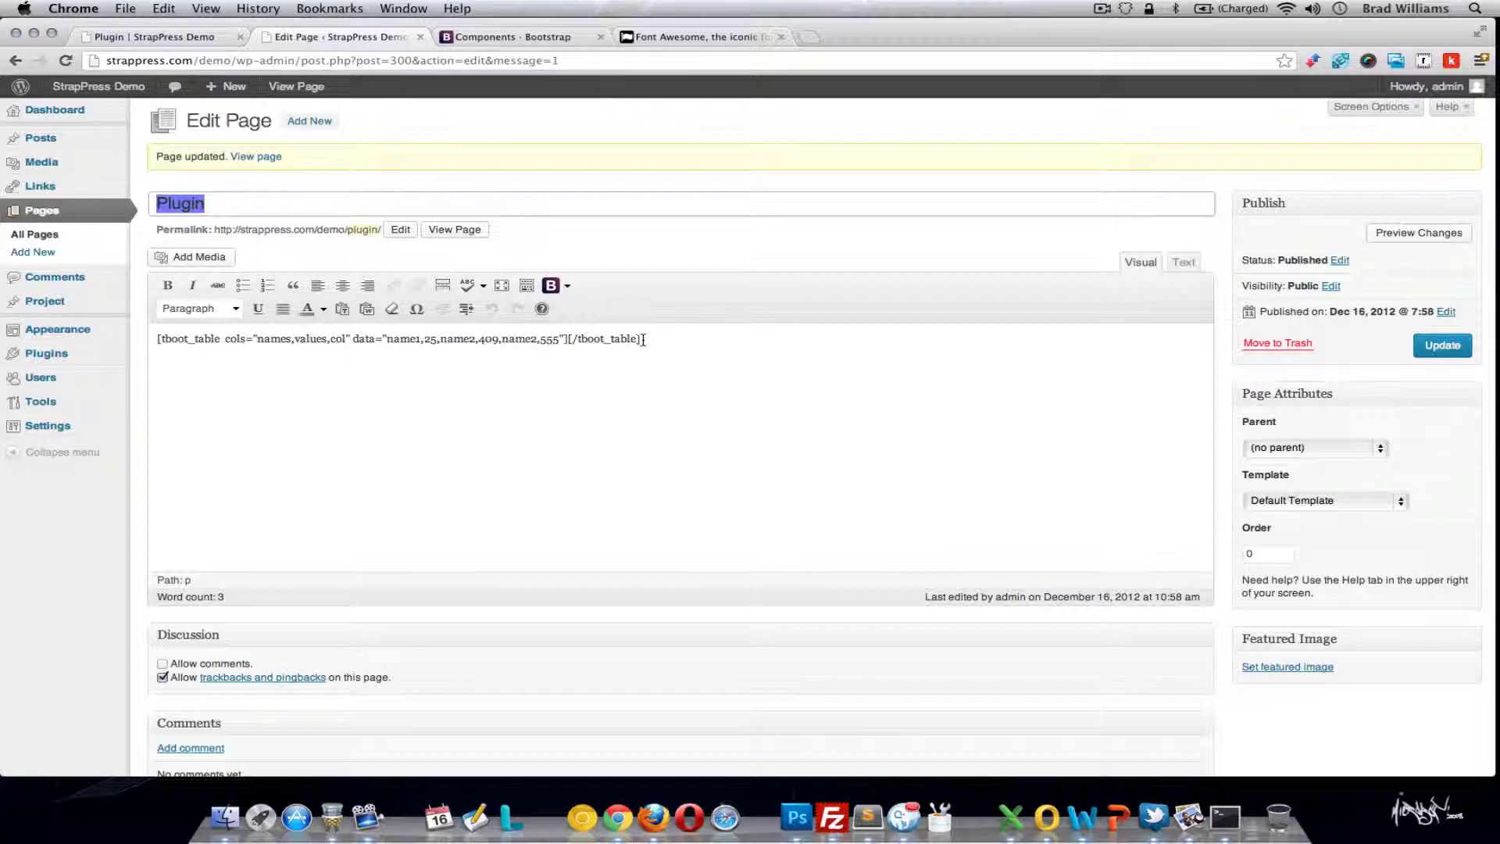
- Replace the table shortcode with a Bootstrap Tabs group and save the page
drag(644, 339, 157, 339)
key(BackSpace)
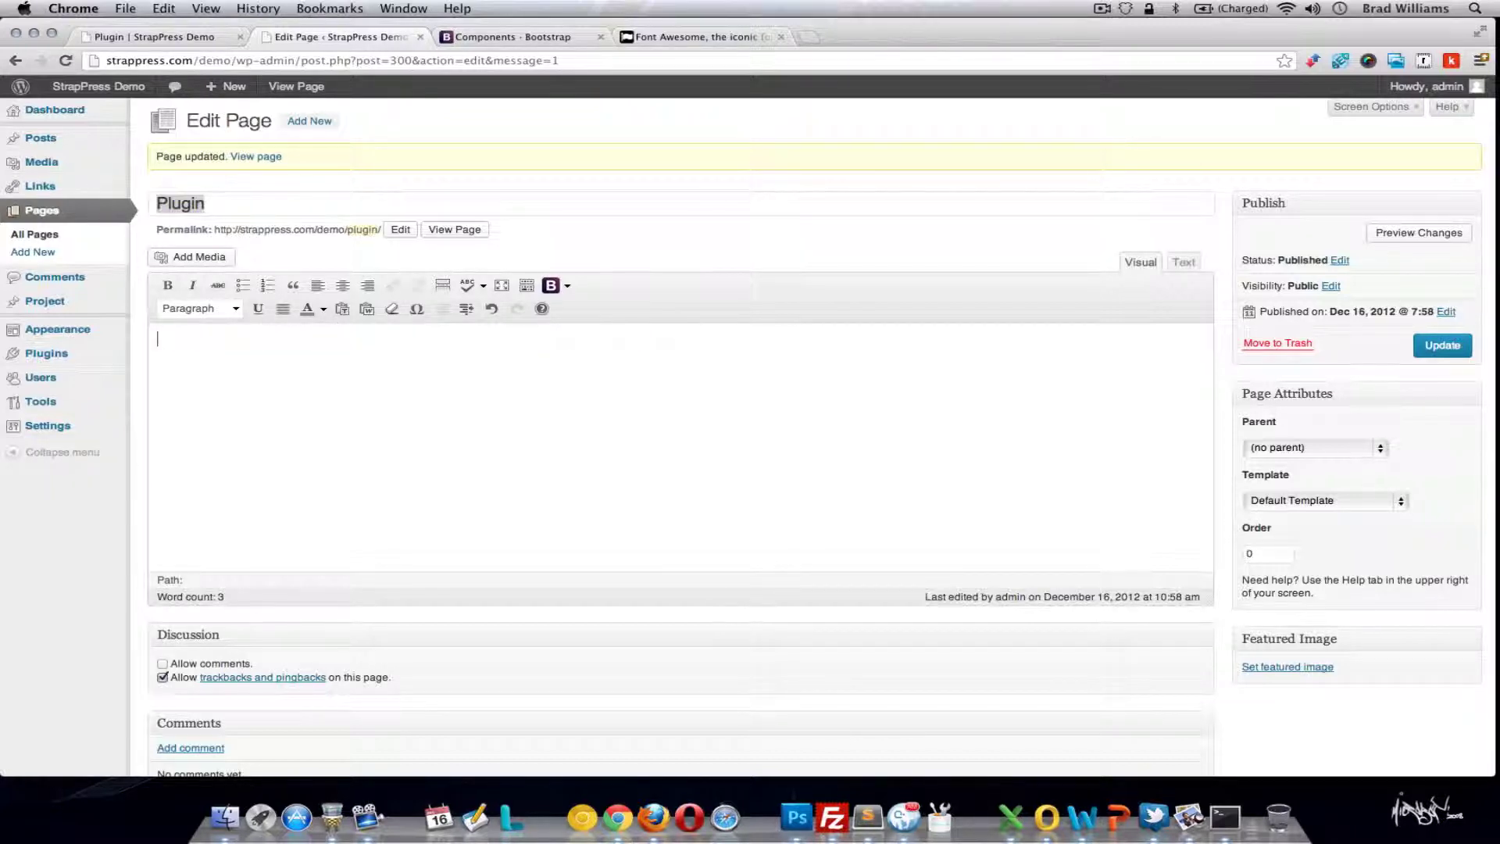
click(568, 286)
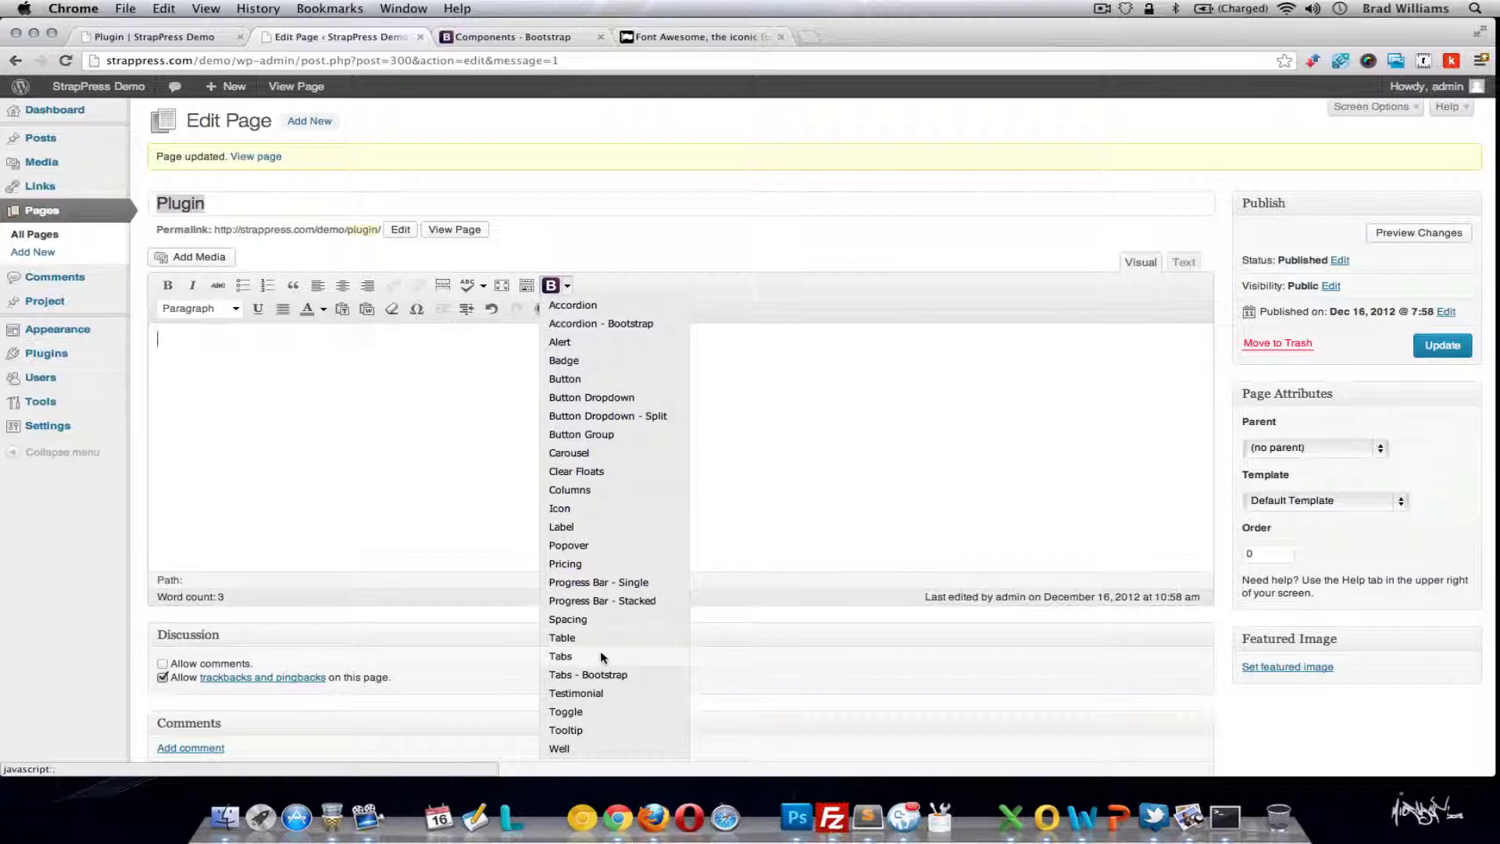
click(560, 656)
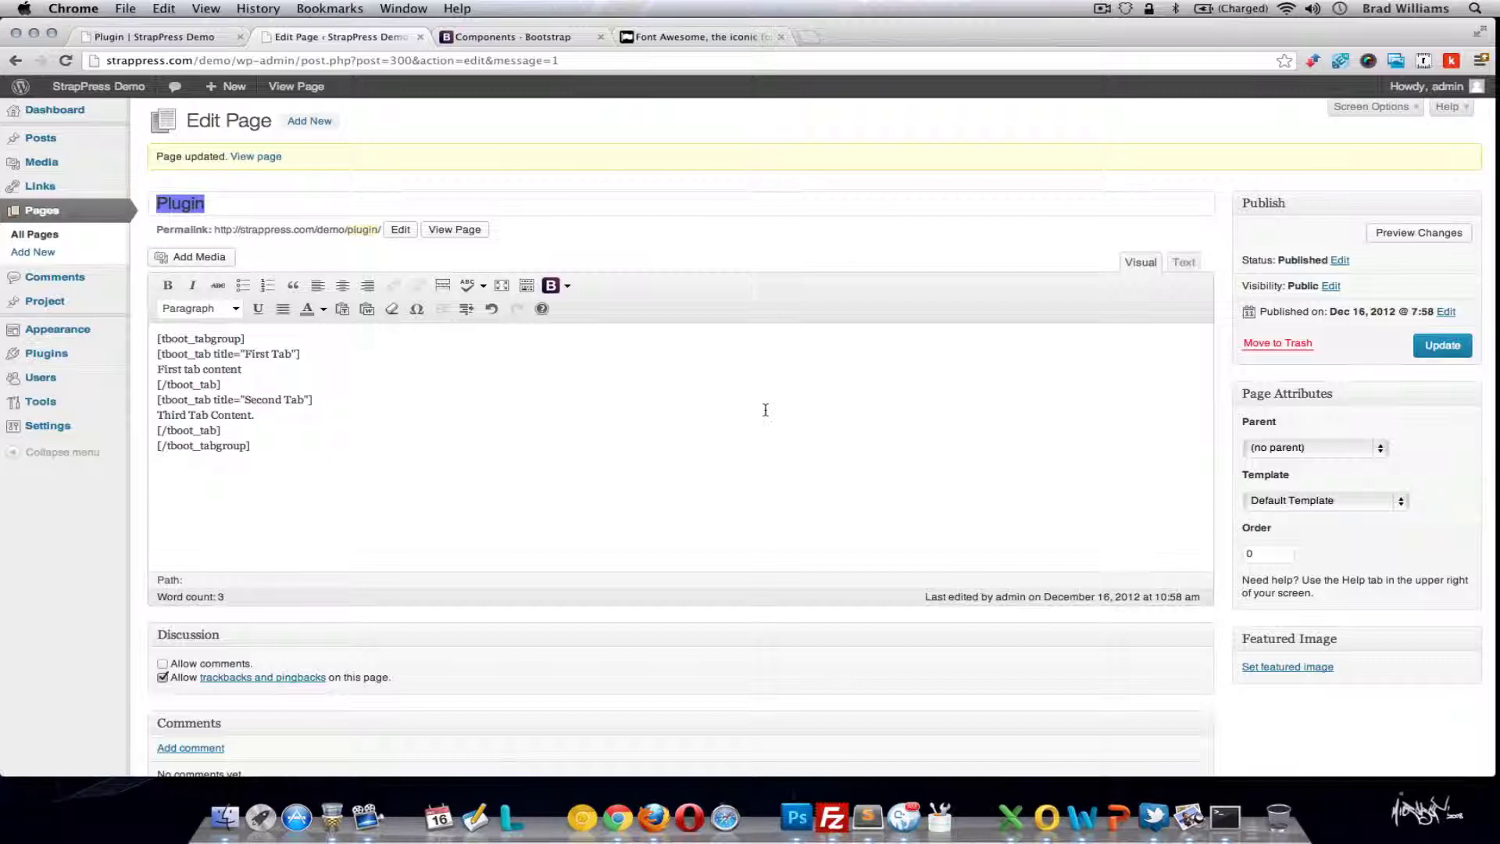
click(1453, 347)
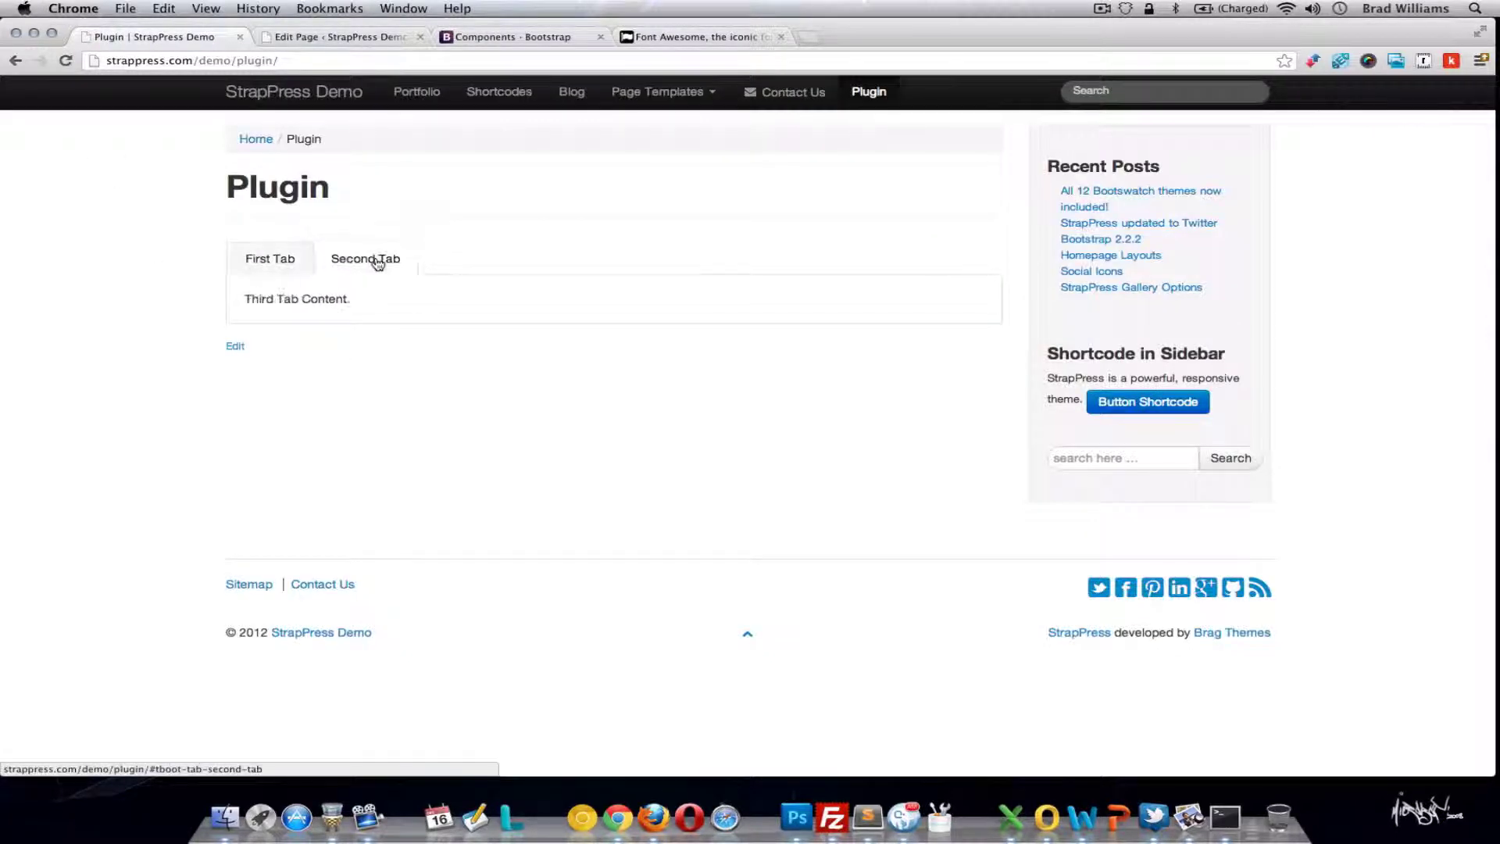
- On the live page, switch between First Tab and Second Tab, then return to the editor
click(283, 258)
click(365, 261)
click(280, 262)
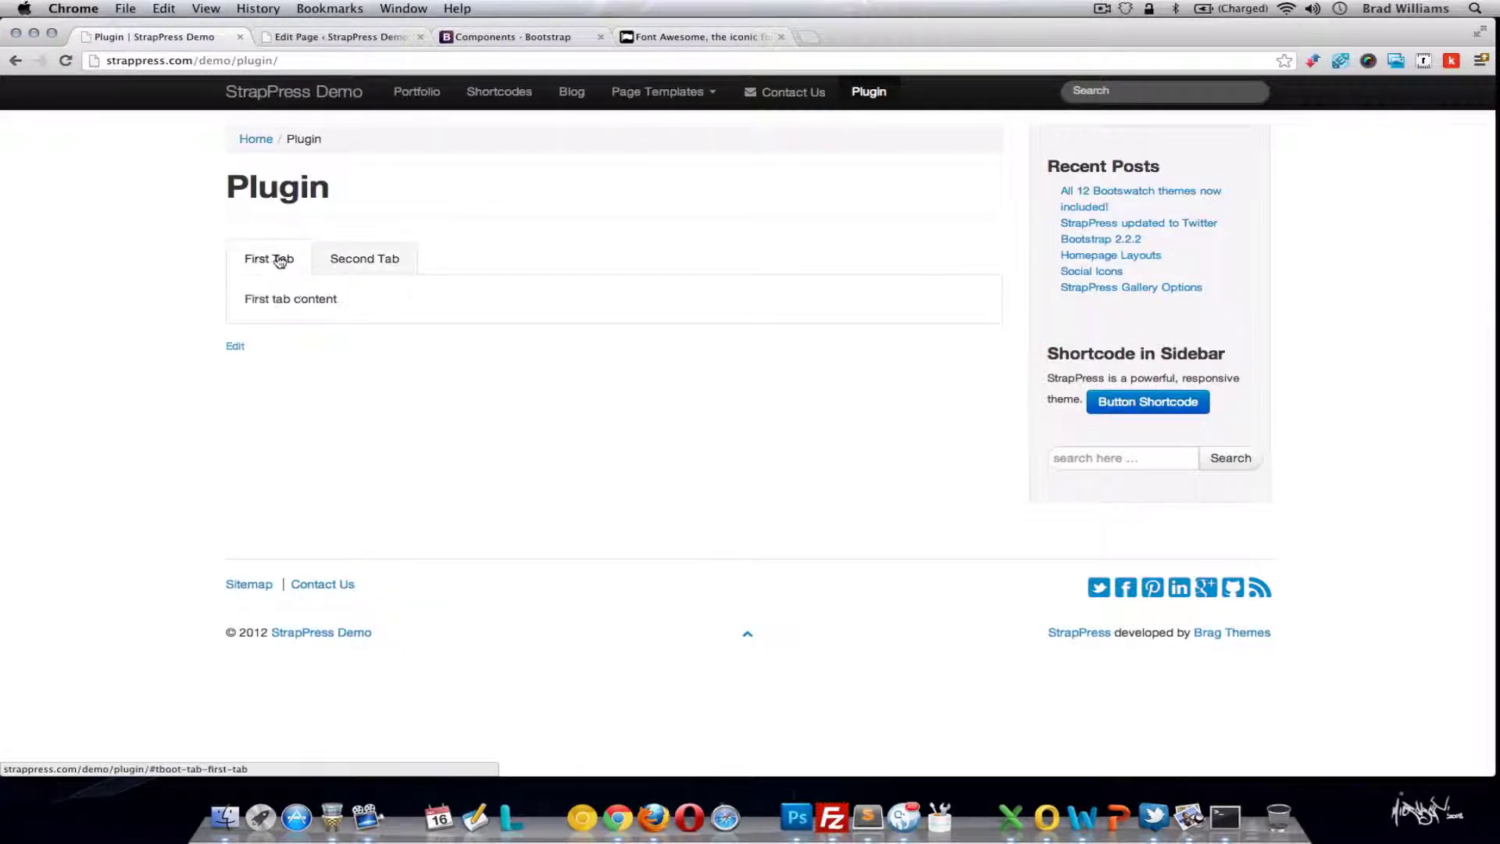
click(344, 37)
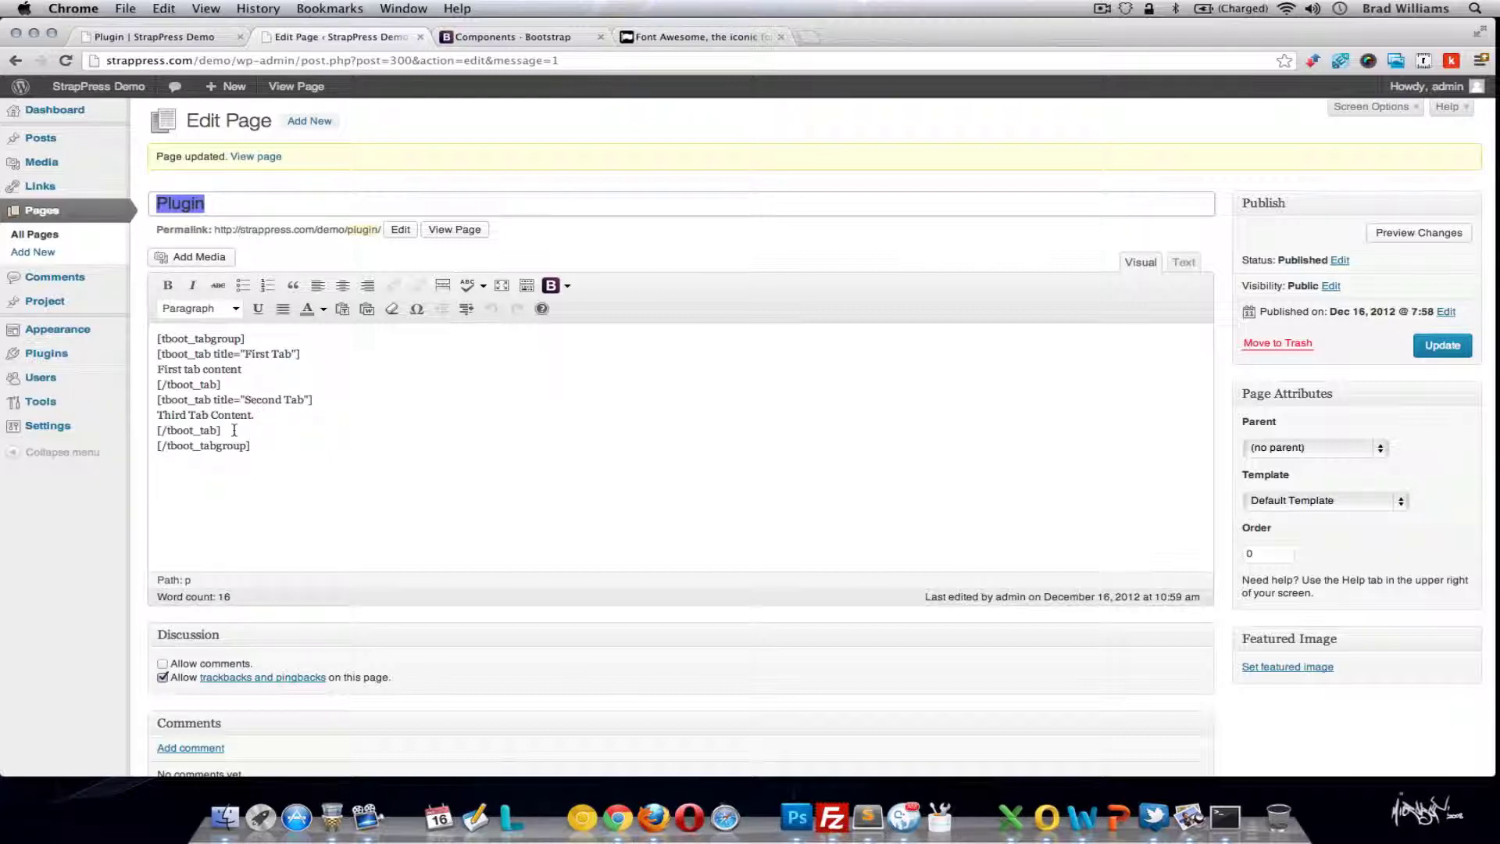
- Duplicate the Second Tab block below itself and retitle the copy 'Third Tab'
drag(231, 443, 146, 399)
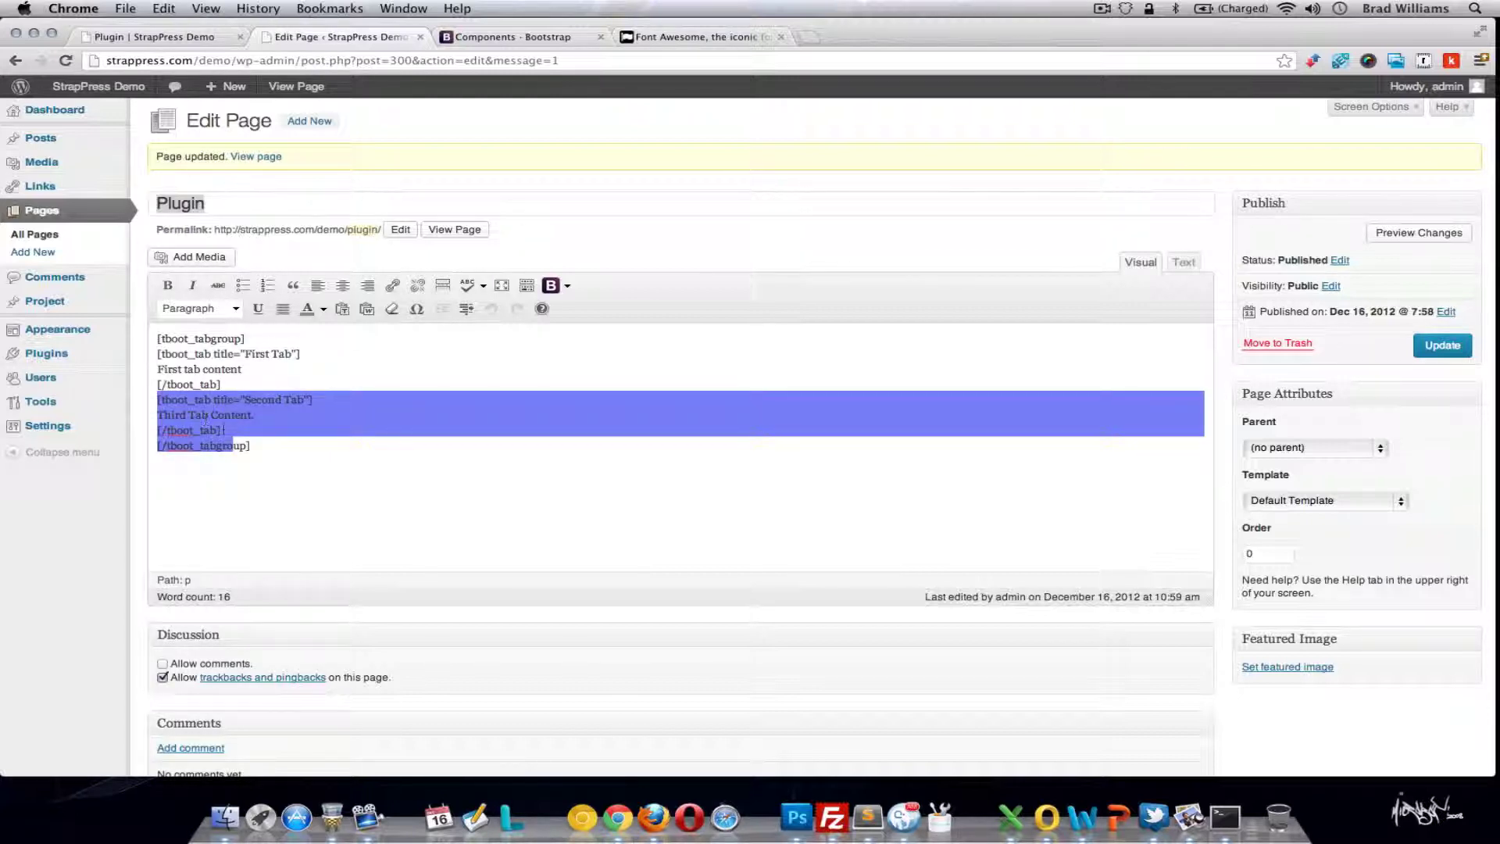
drag(221, 431, 153, 400)
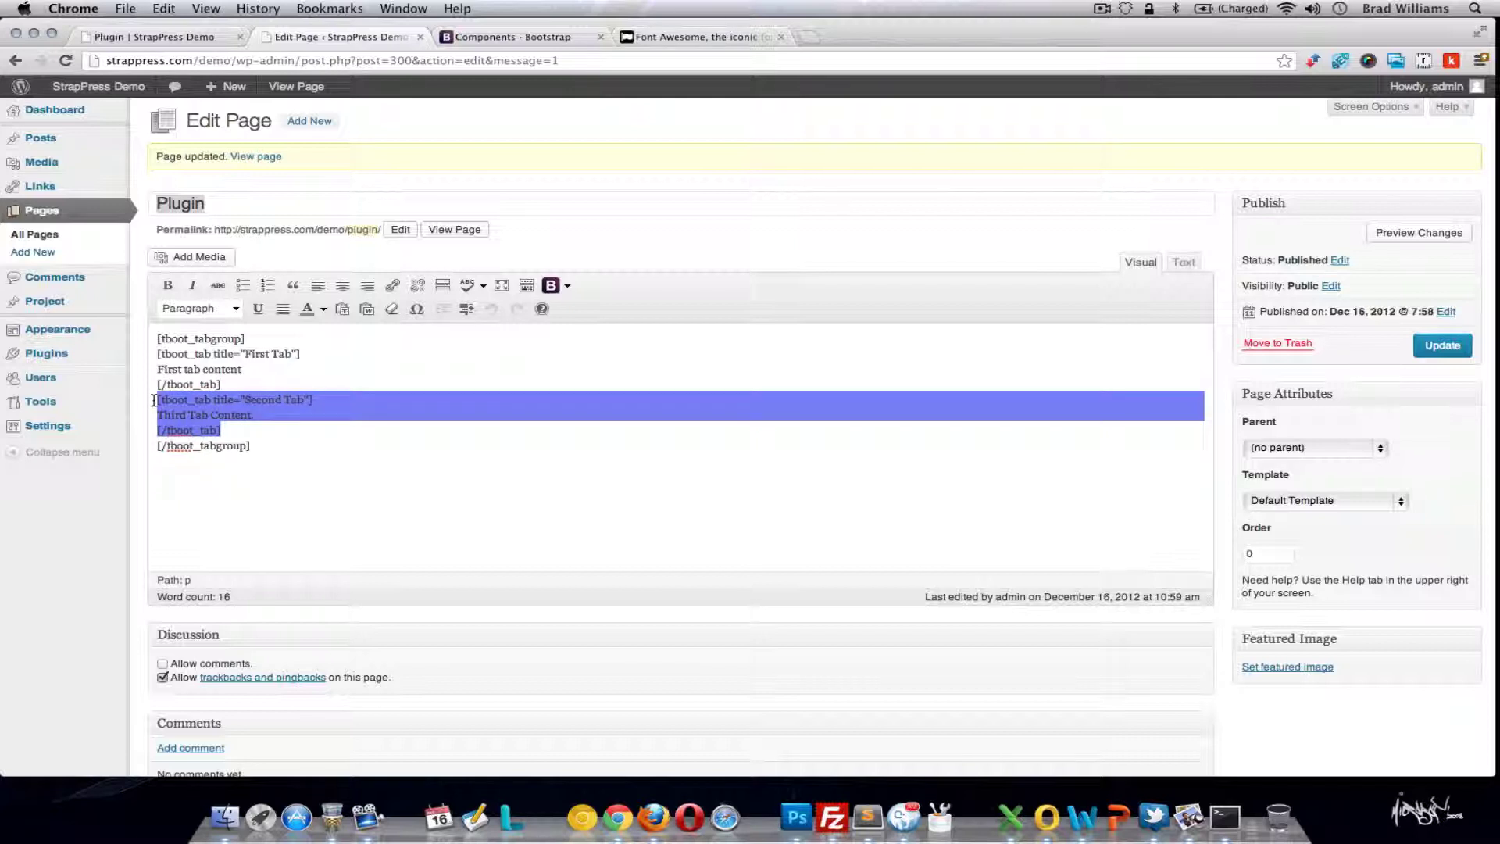
key(ctrl+c)
click(229, 432)
key(Return)
key(ctrl+v)
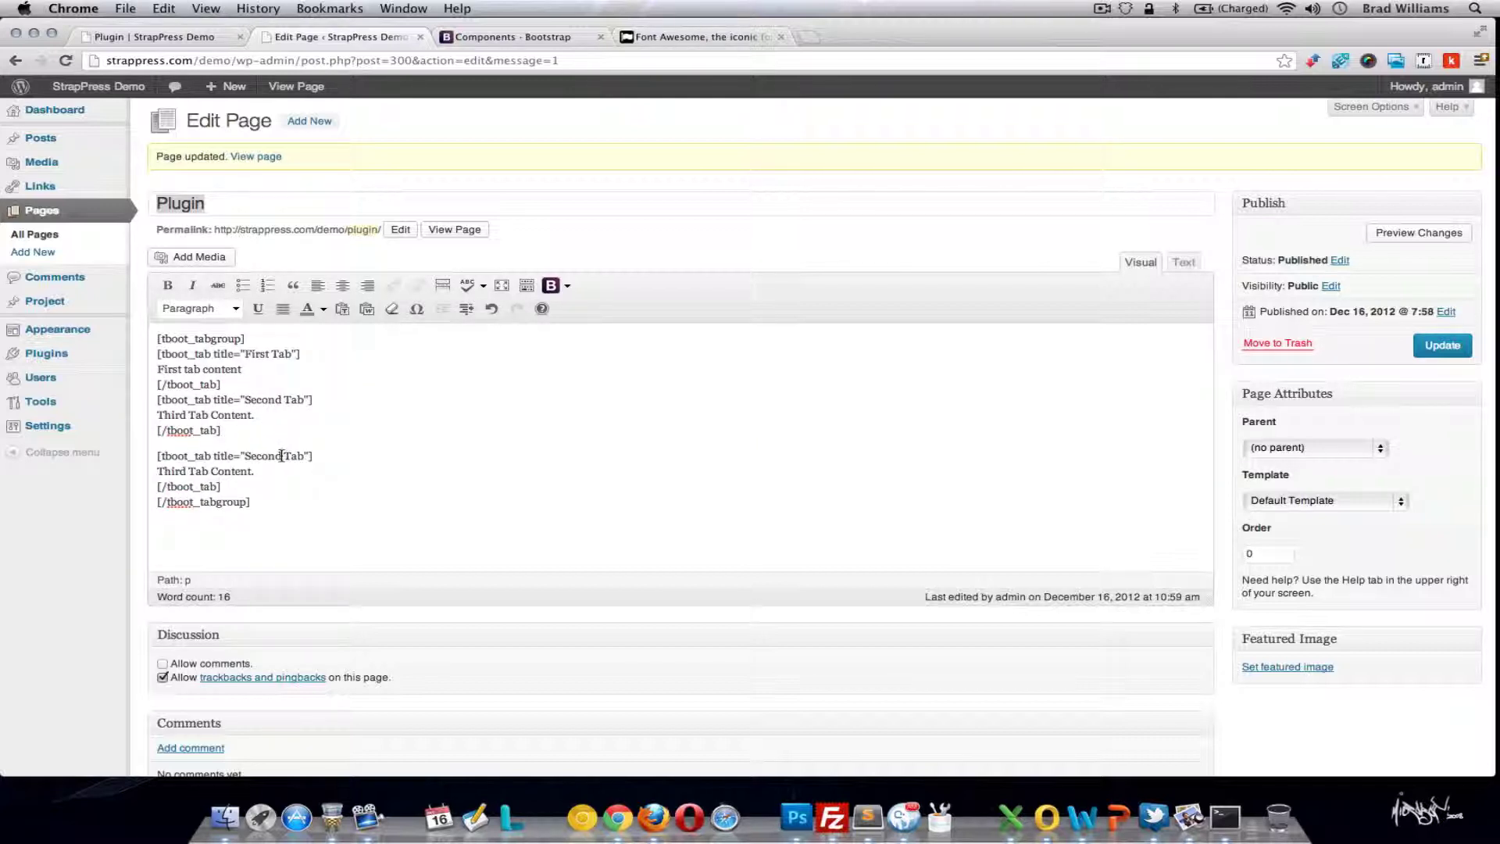
double_click(281, 456)
text(Third)
- Save the page, reload the live page, and check the Second and Third tabs
click(1416, 350)
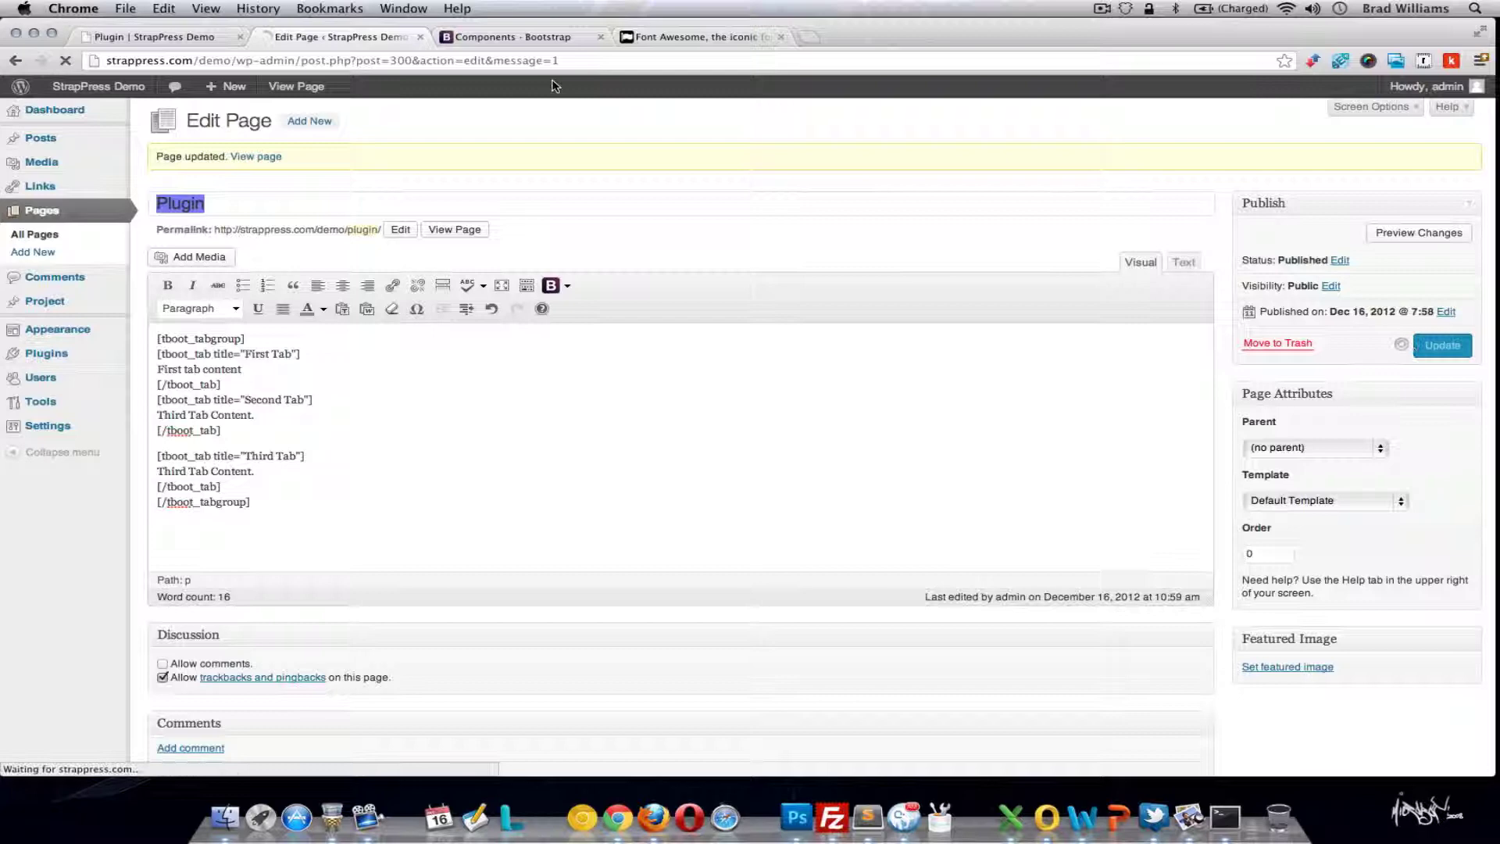
click(208, 42)
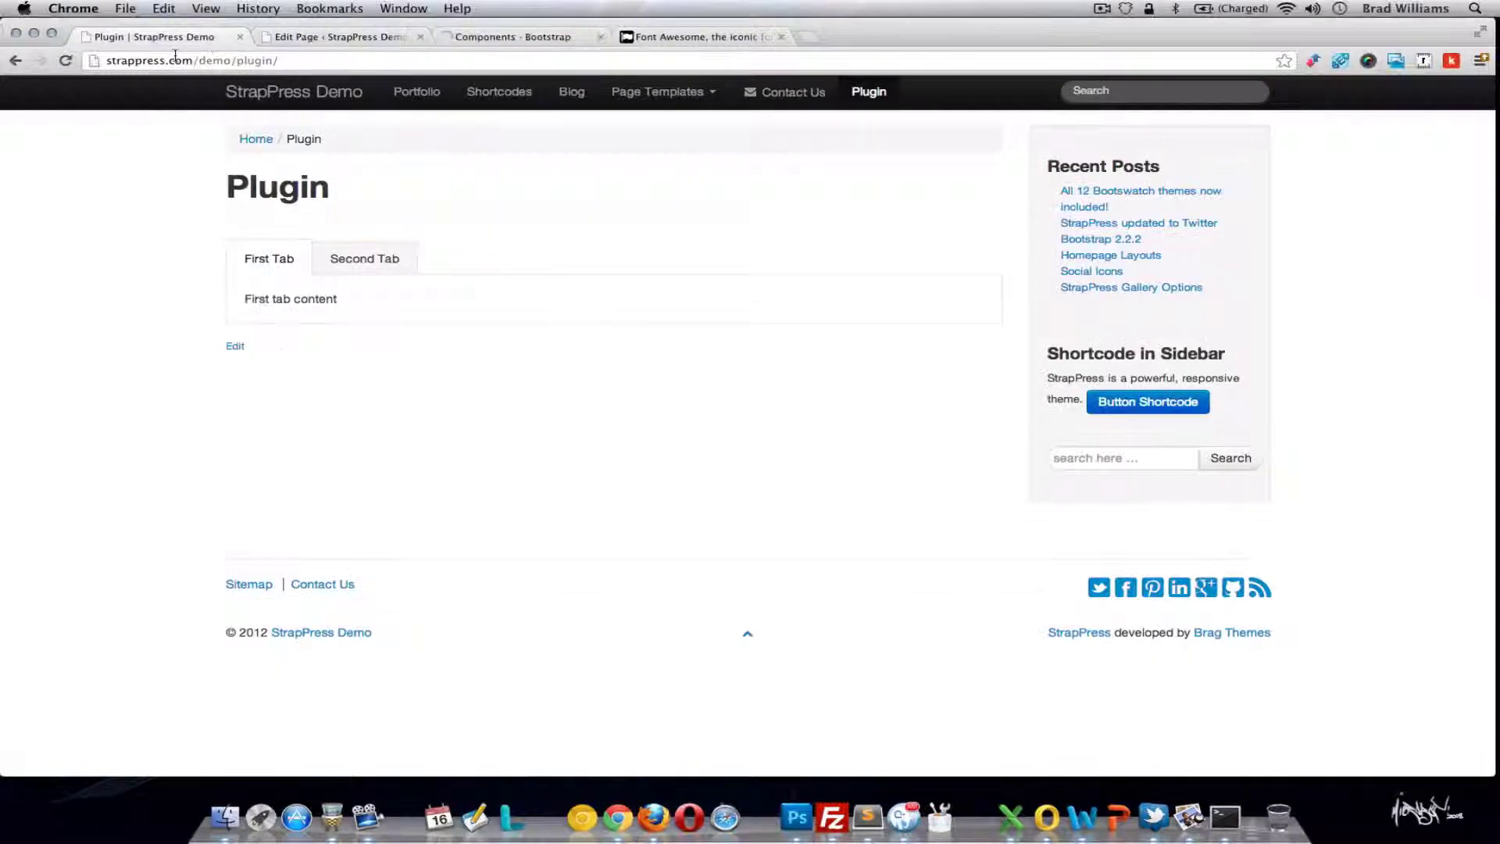
click(66, 60)
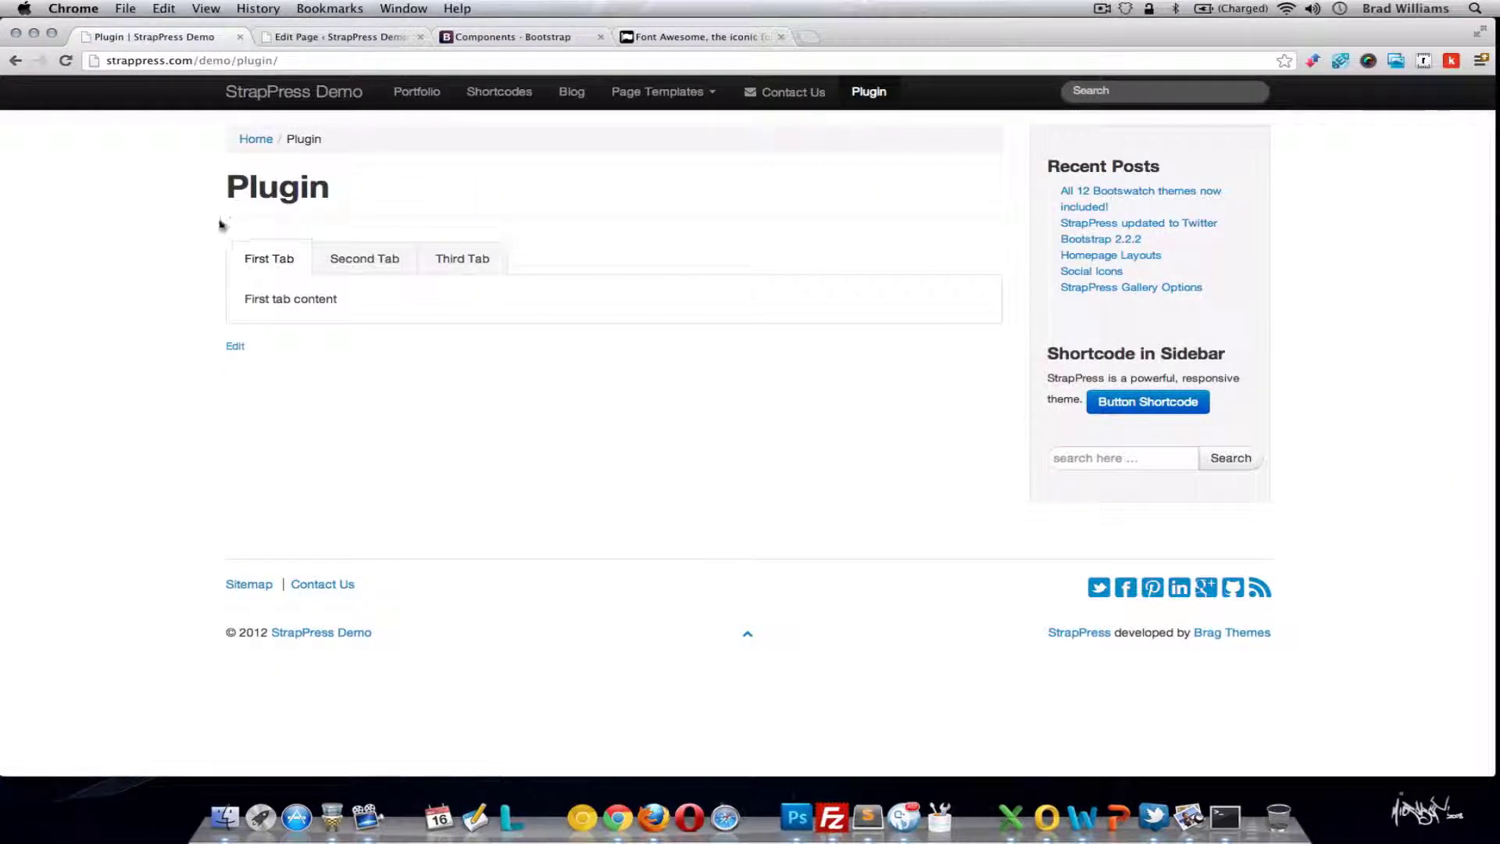
click(355, 261)
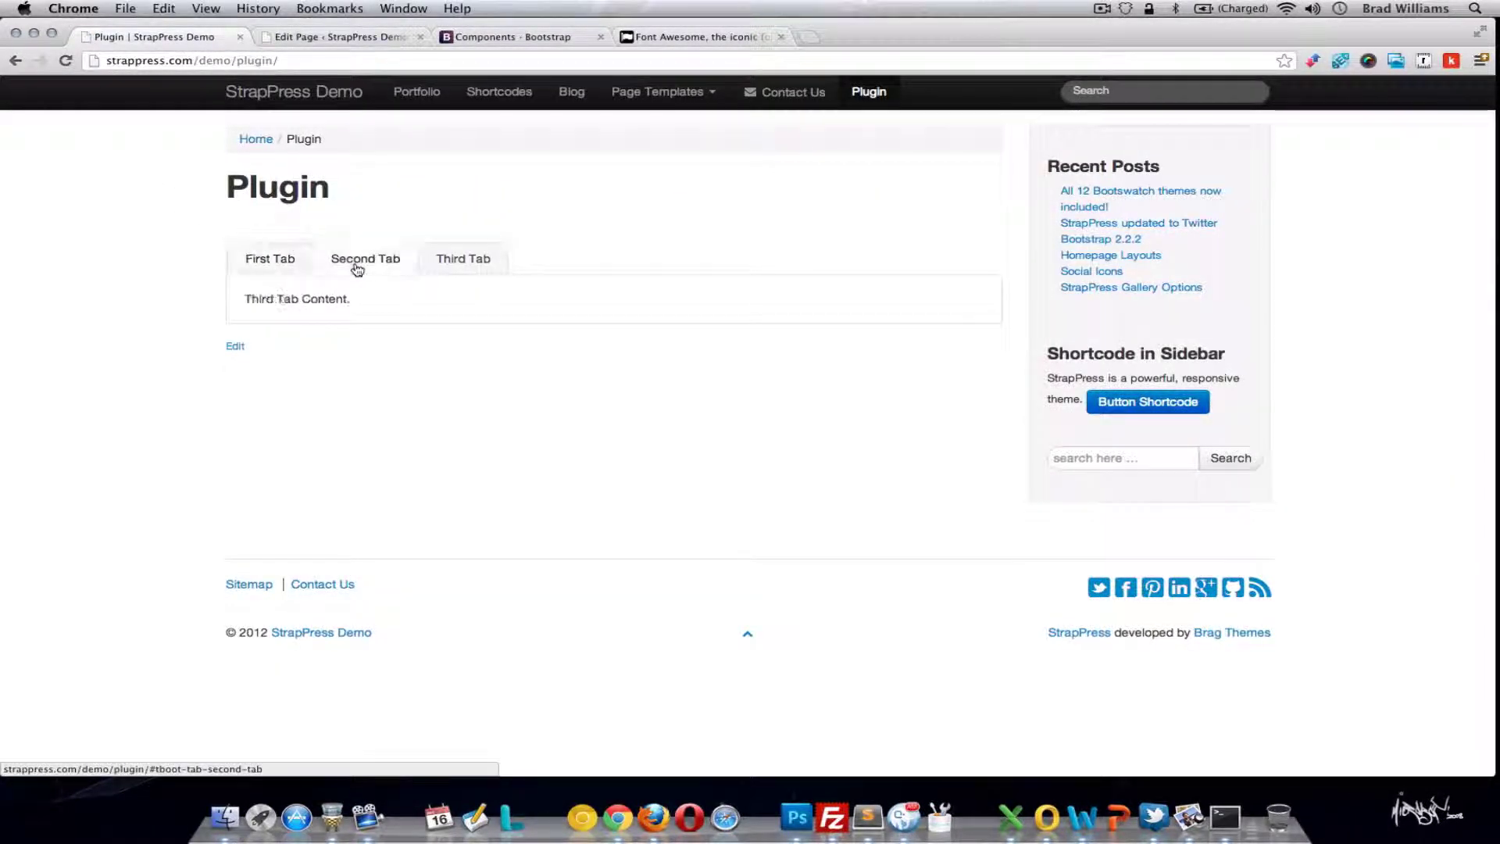
click(469, 267)
click(400, 262)
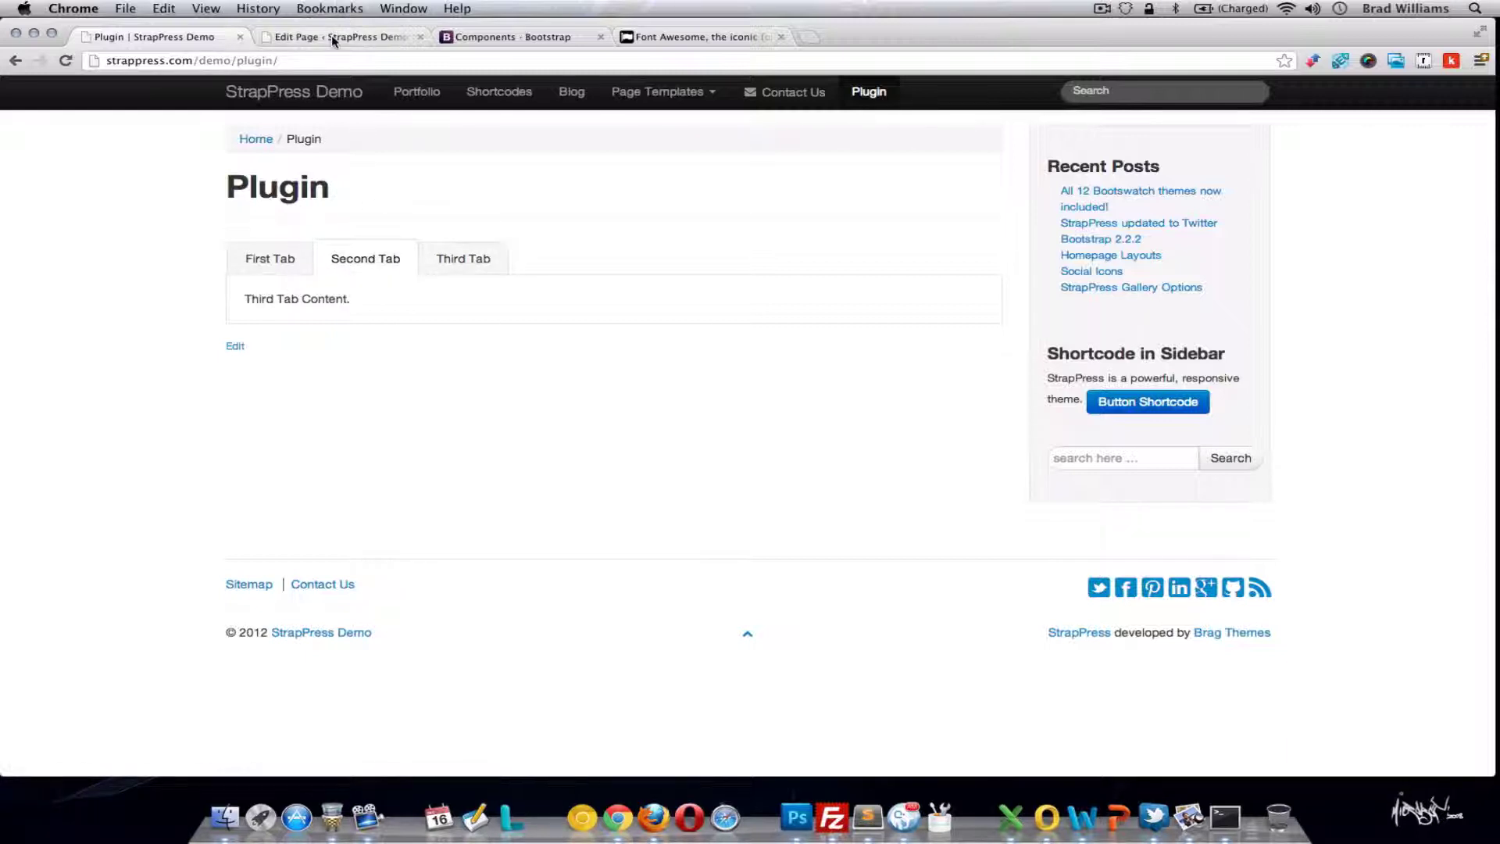
click(336, 36)
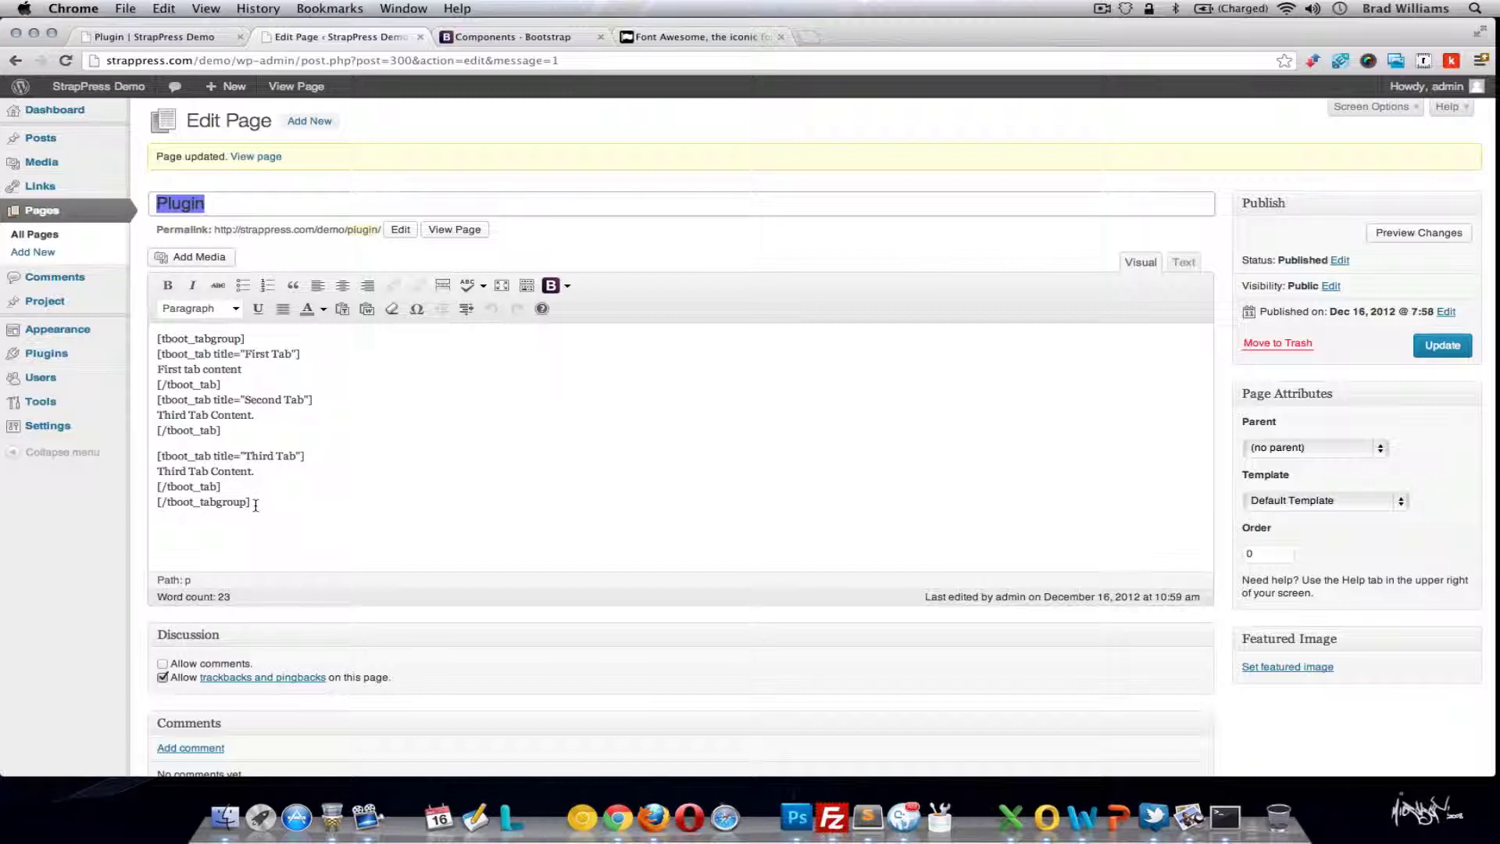
- Replace the tab group with a 'Tabs - Bootstrap' shortcode and save the page
drag(256, 506, 217, 329)
key(BackSpace)
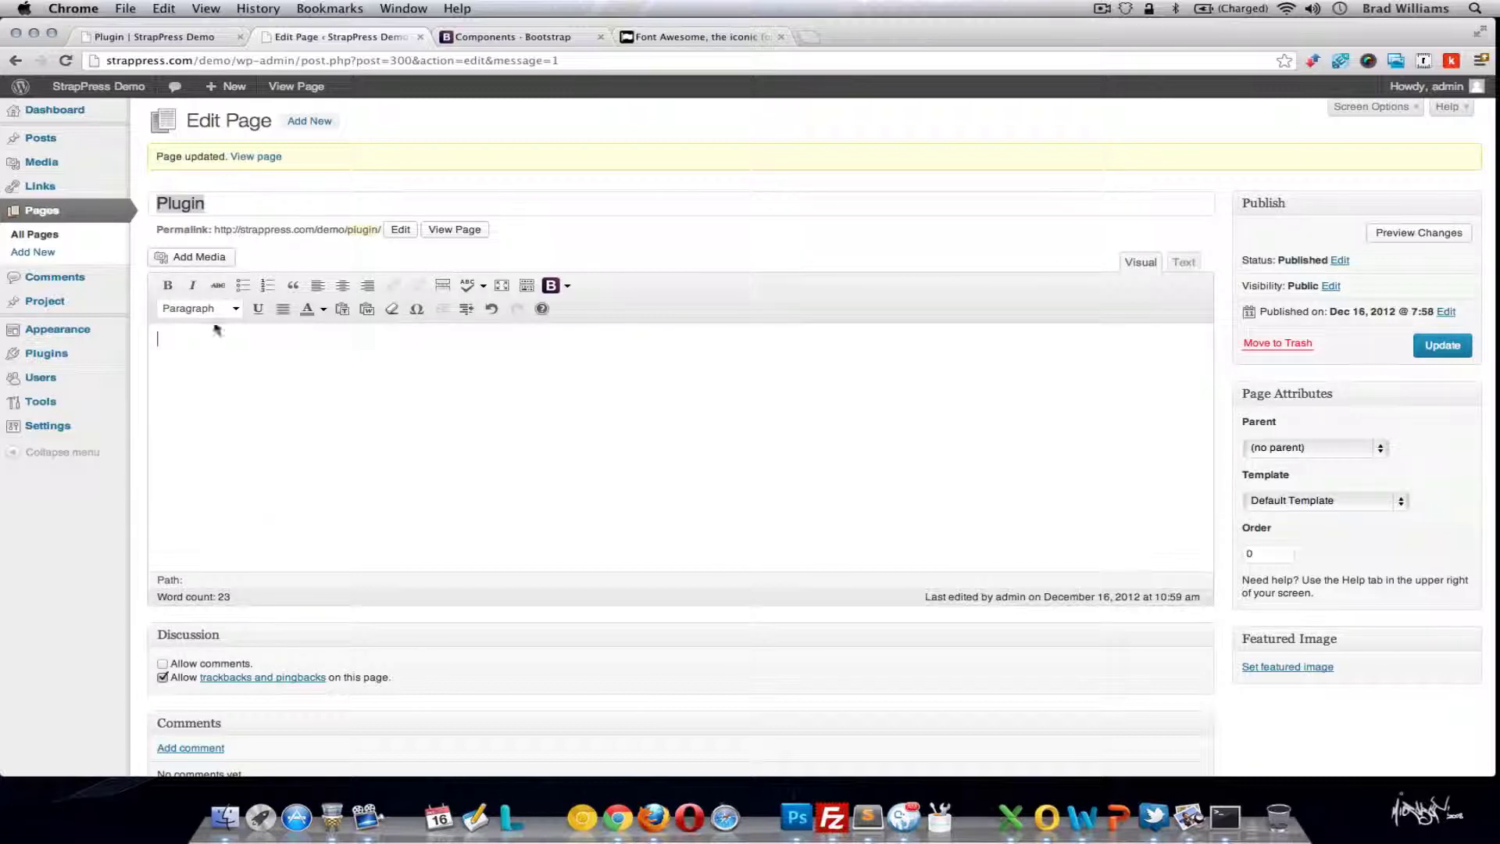
click(568, 286)
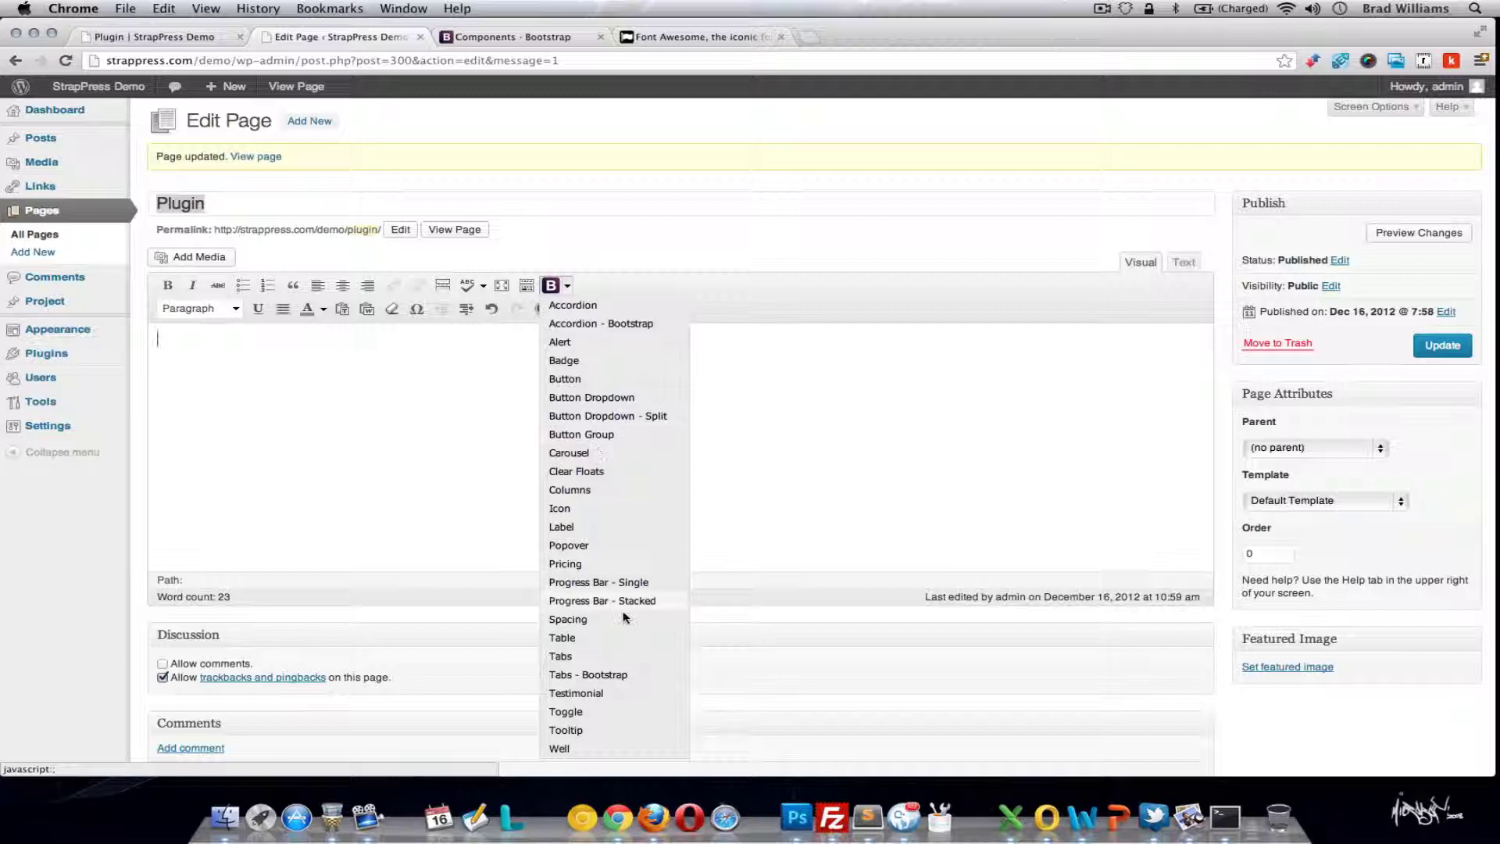
click(605, 675)
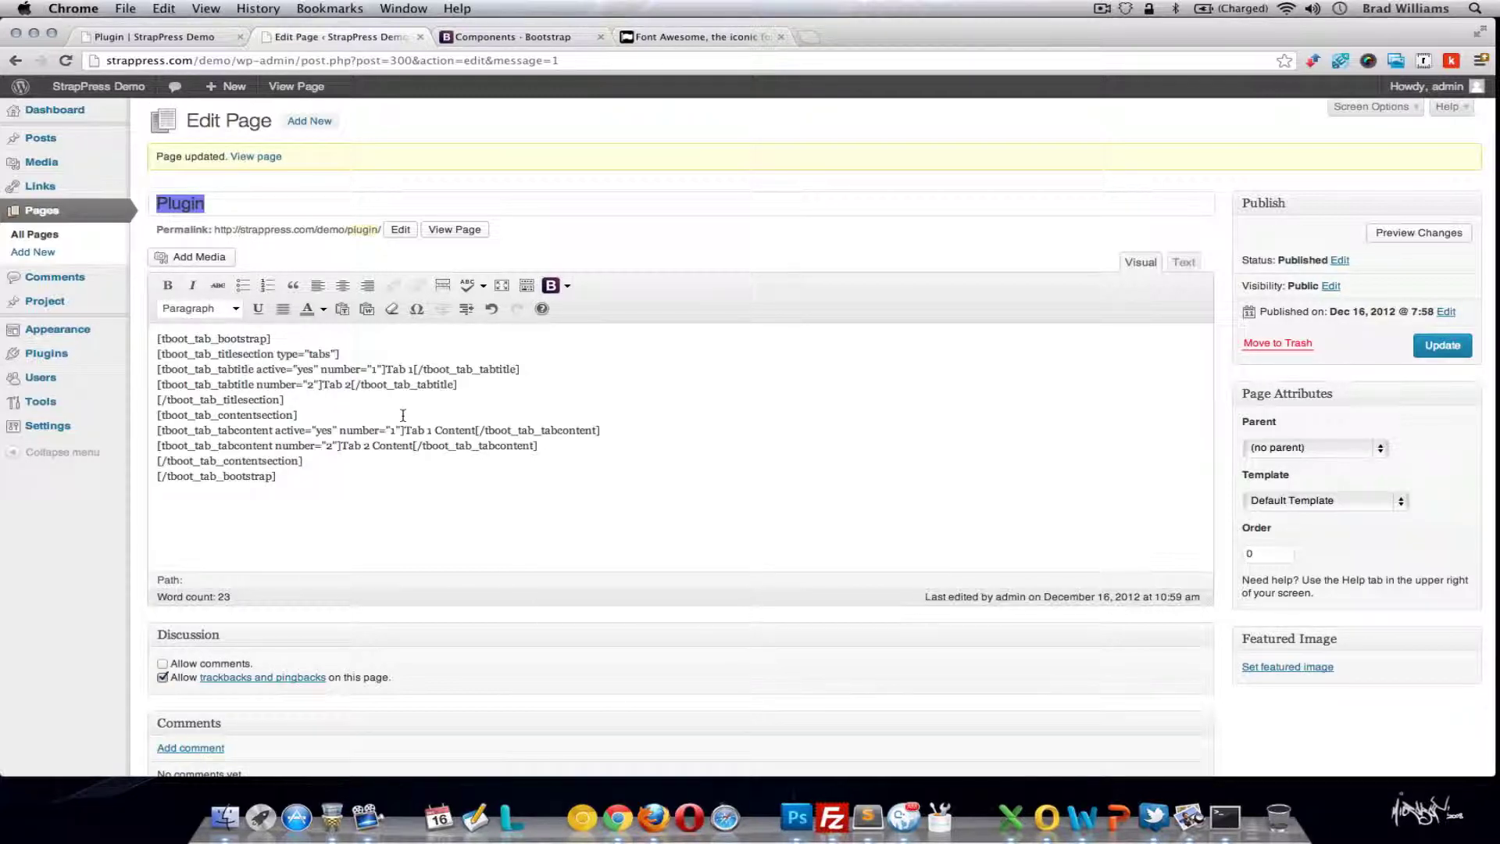
click(1440, 345)
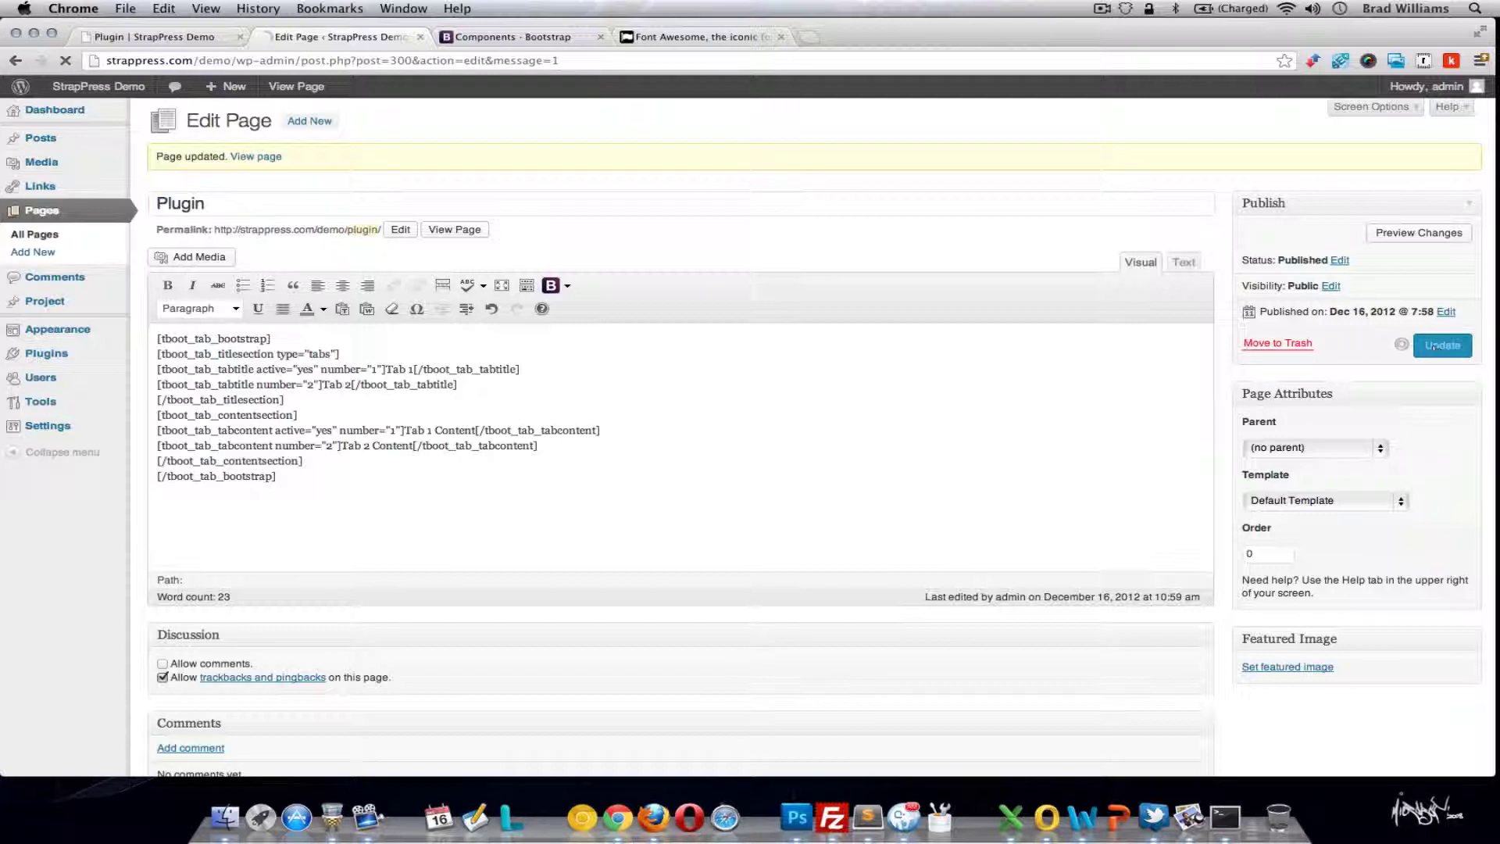
- Reload the live Plugin page and switch between Tab 1 and Tab 2
click(209, 37)
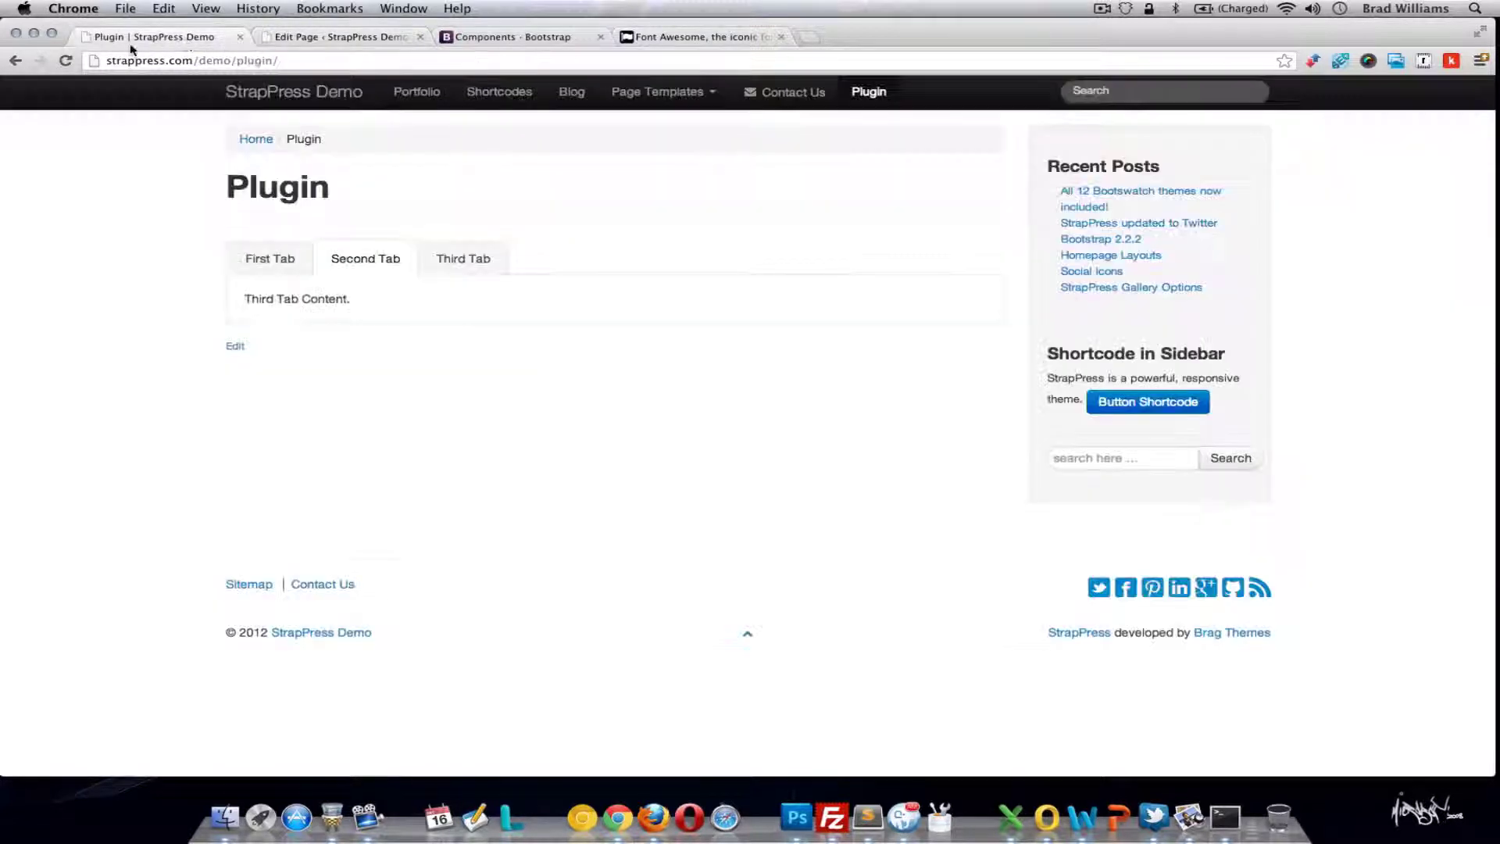
click(66, 60)
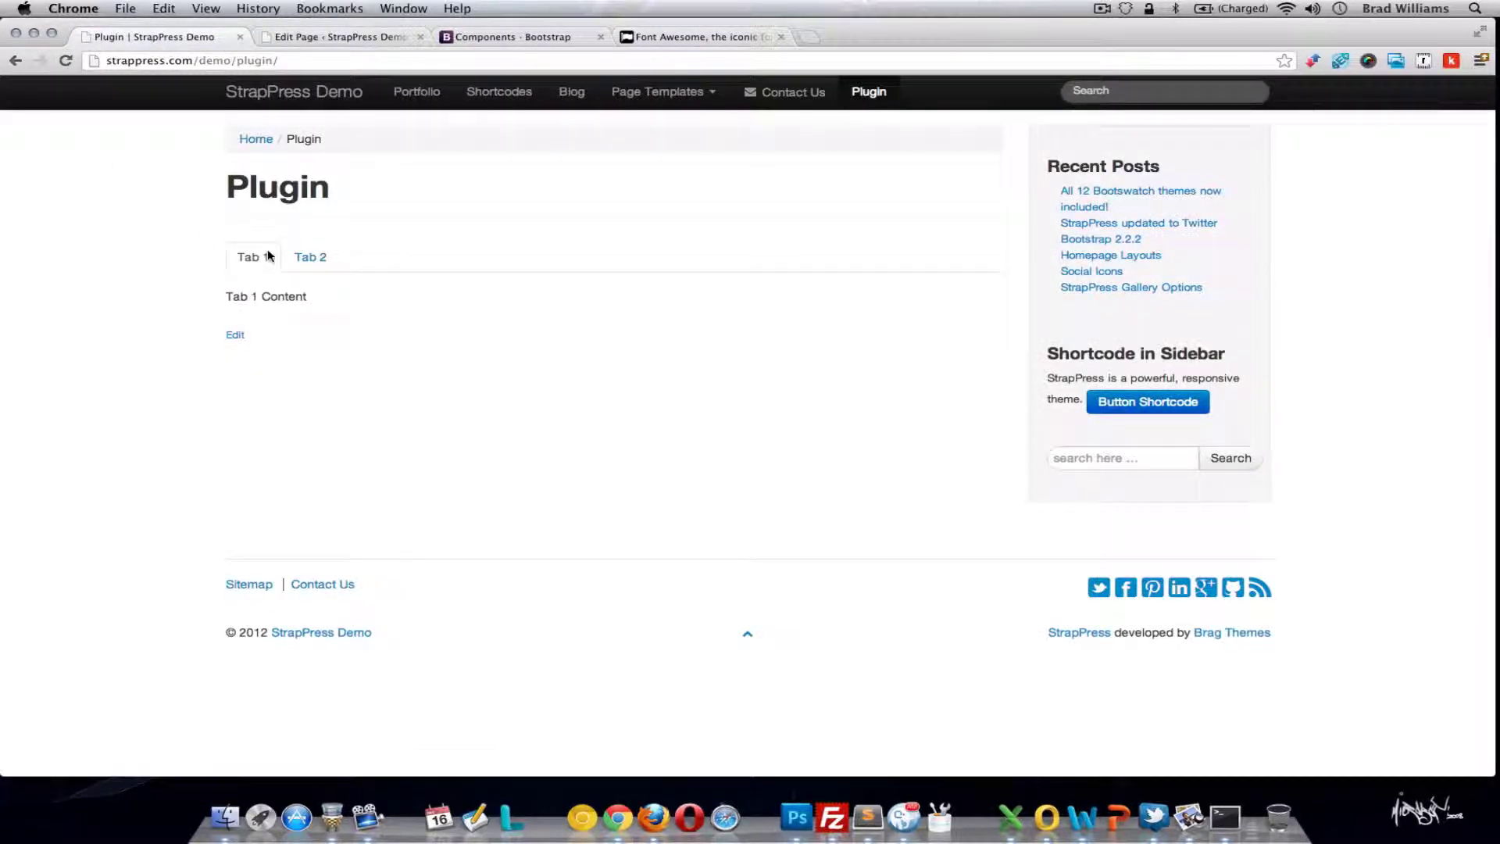
click(309, 258)
click(250, 260)
click(309, 258)
click(250, 259)
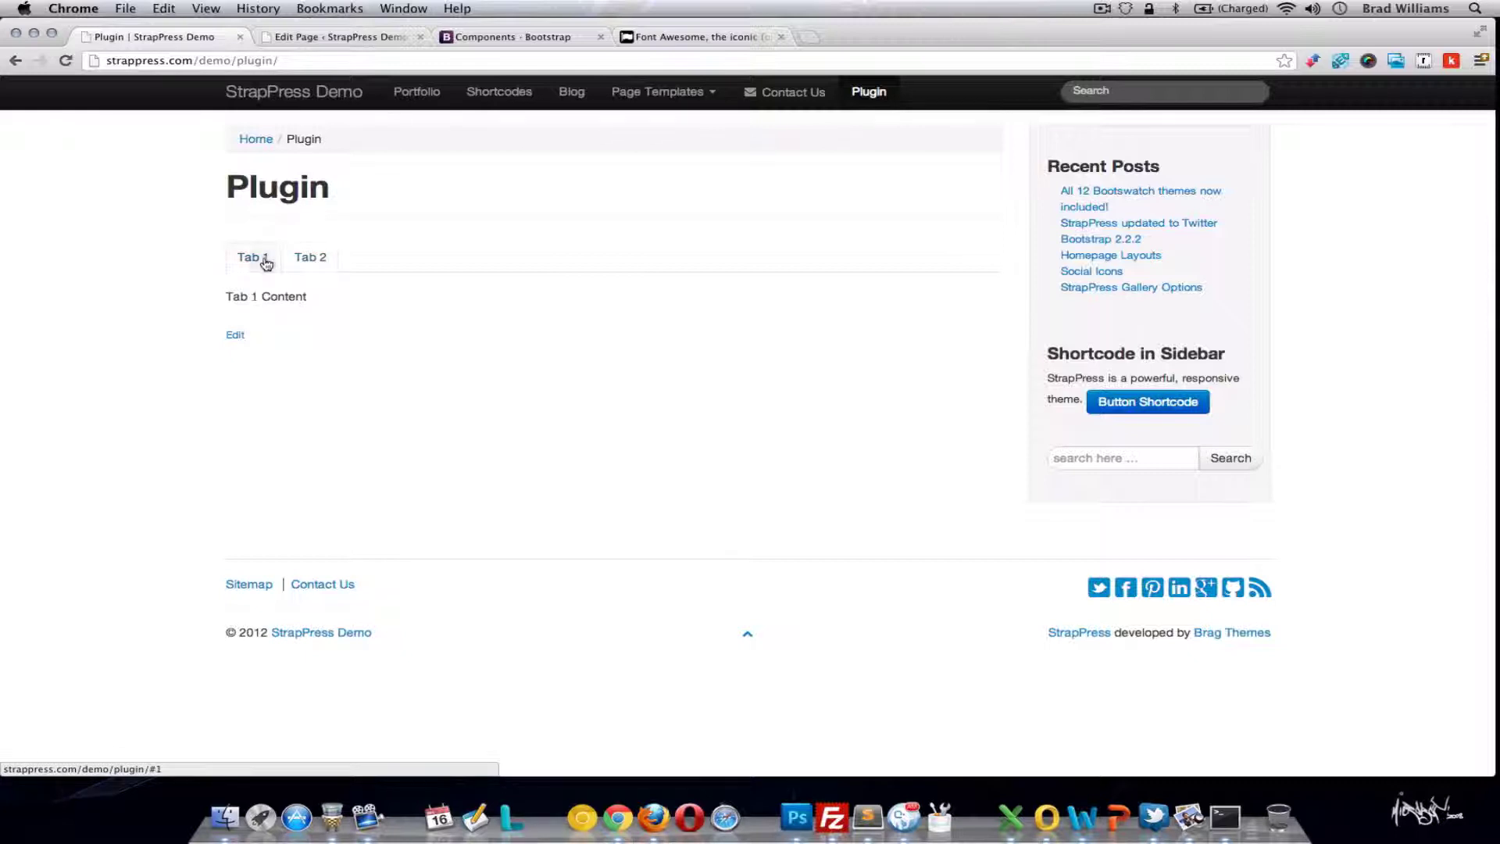
click(331, 39)
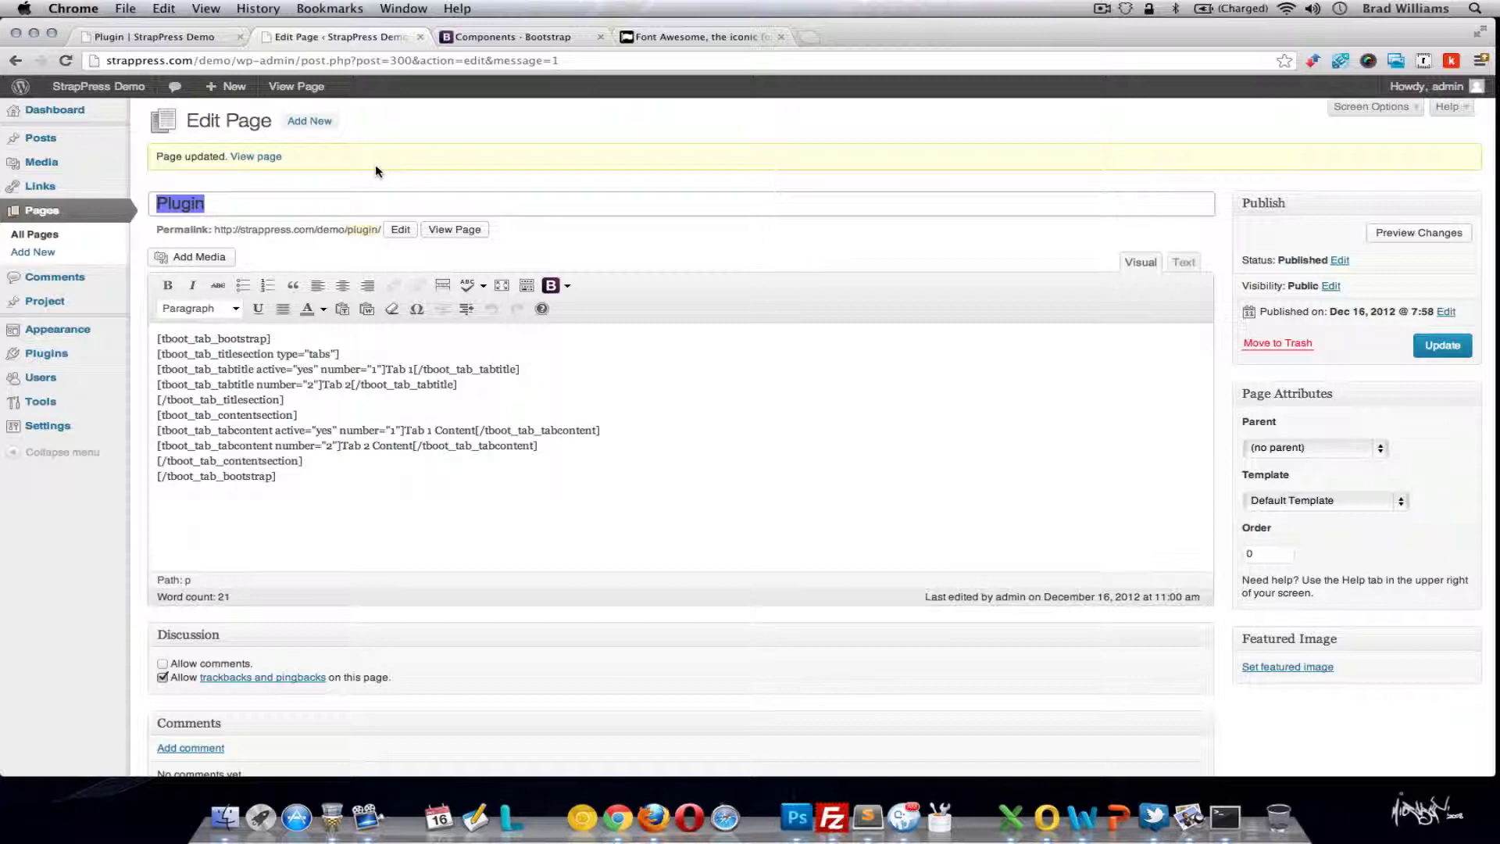
- Add location="tabs-below" to the tabs shortcode, save, and test both tabs live
click(265, 338)
text(locati)
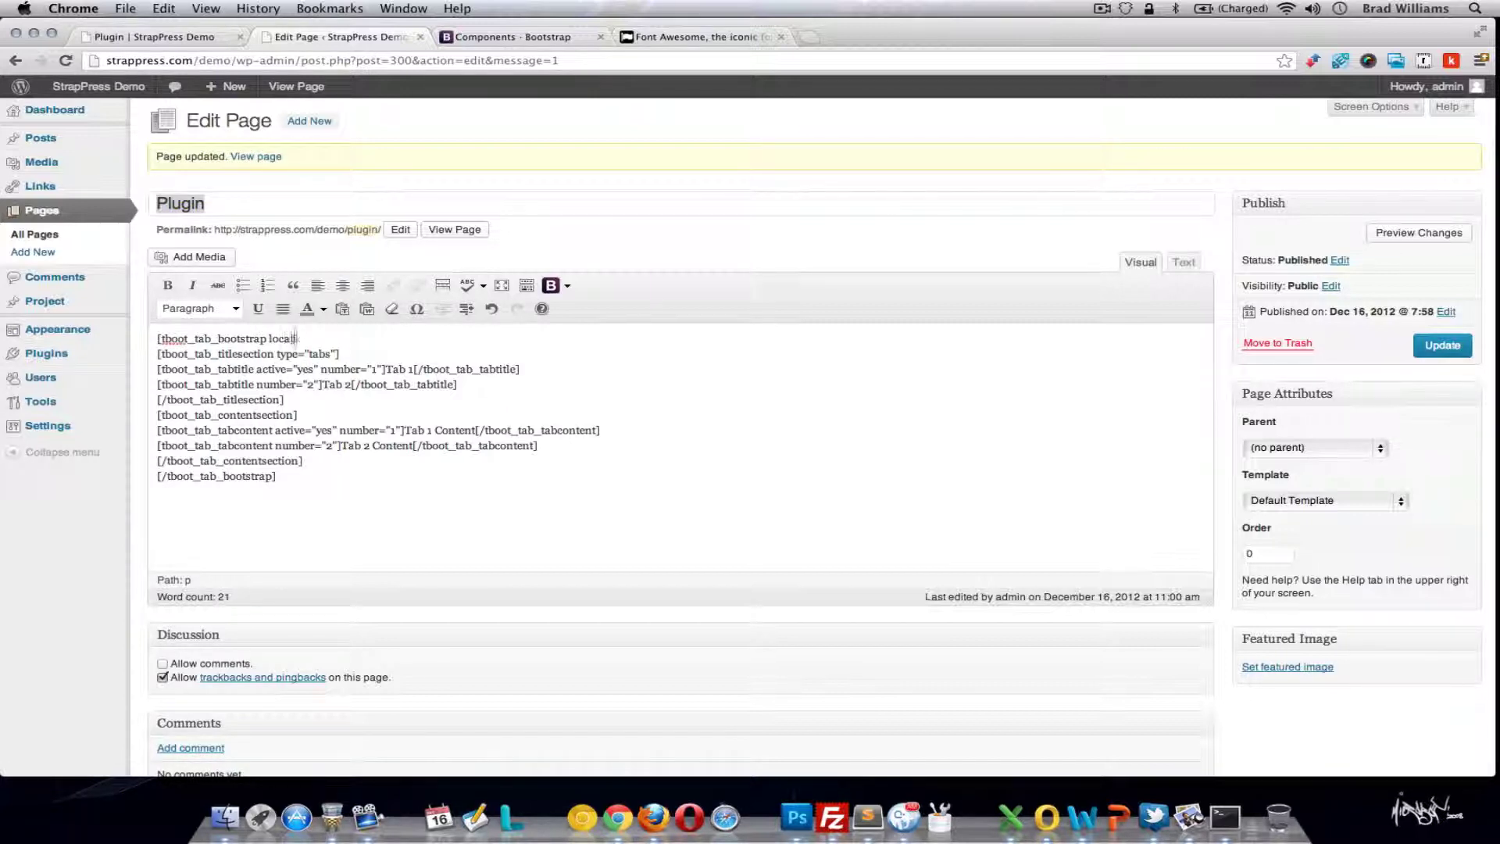
text(on="tabs-below)
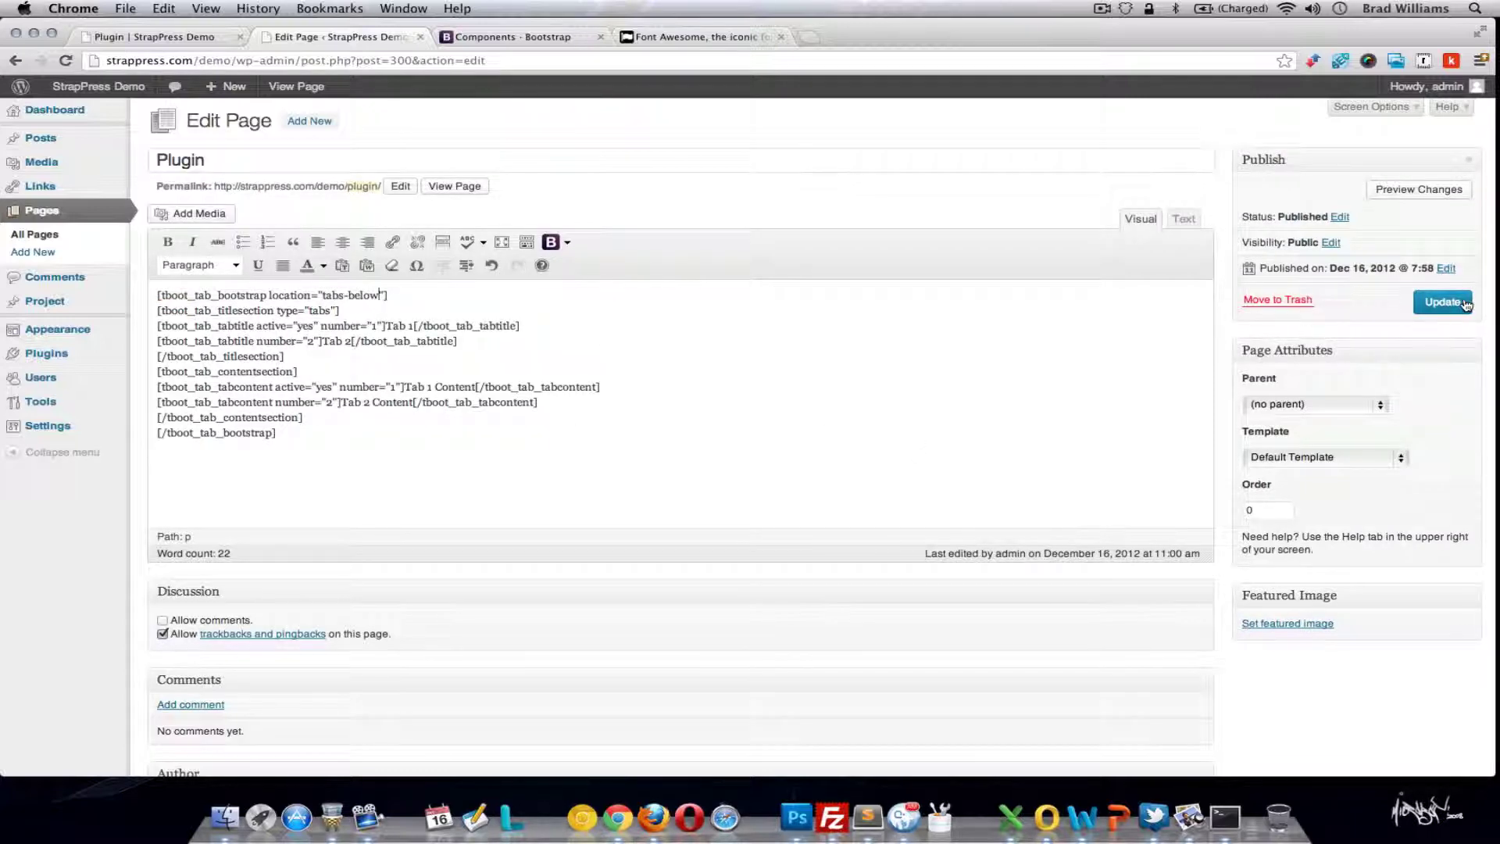
click(1466, 305)
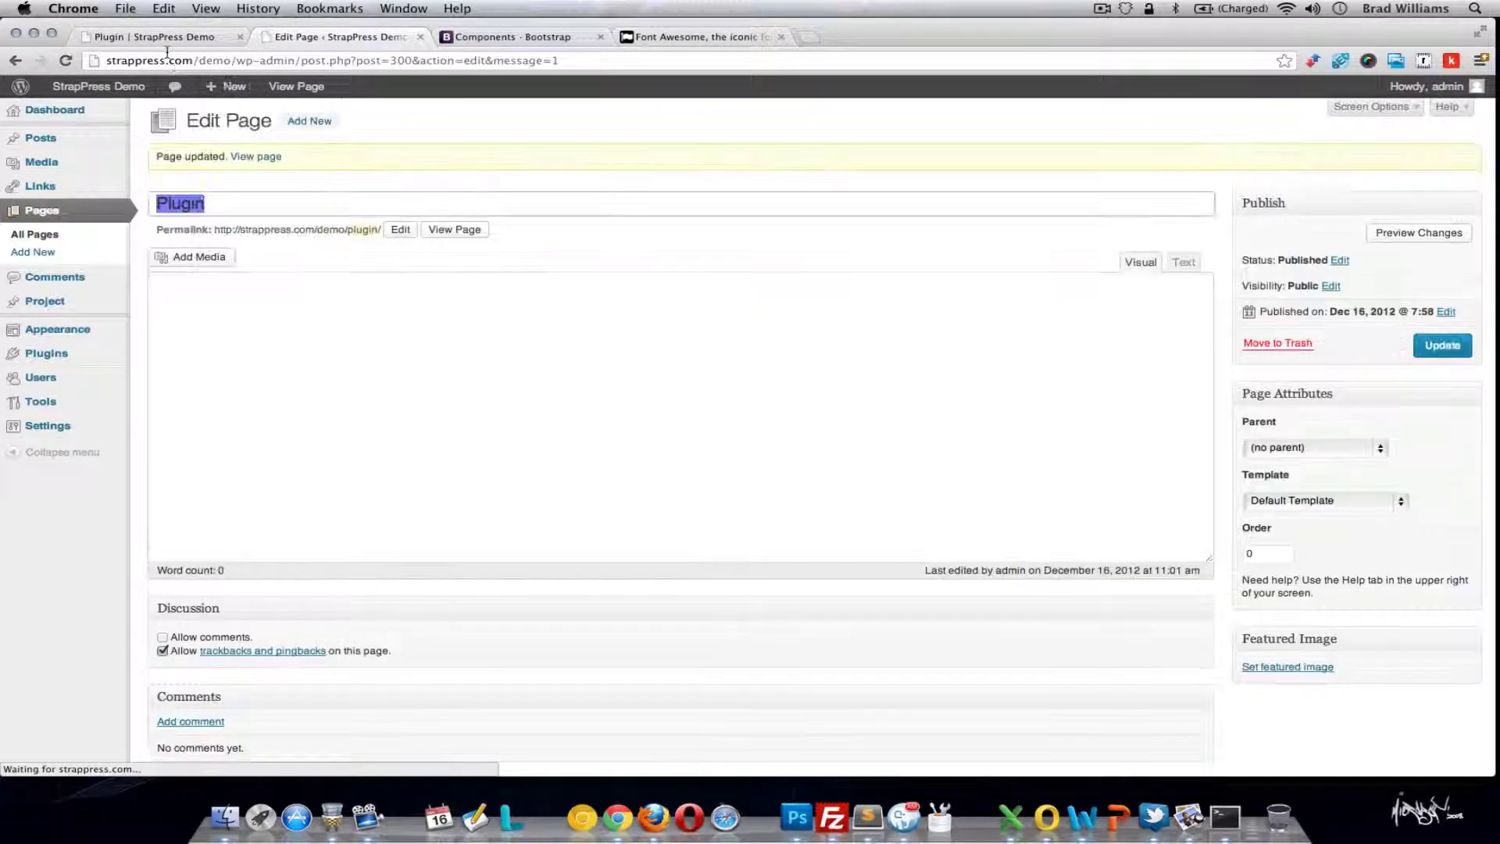
click(160, 37)
click(66, 61)
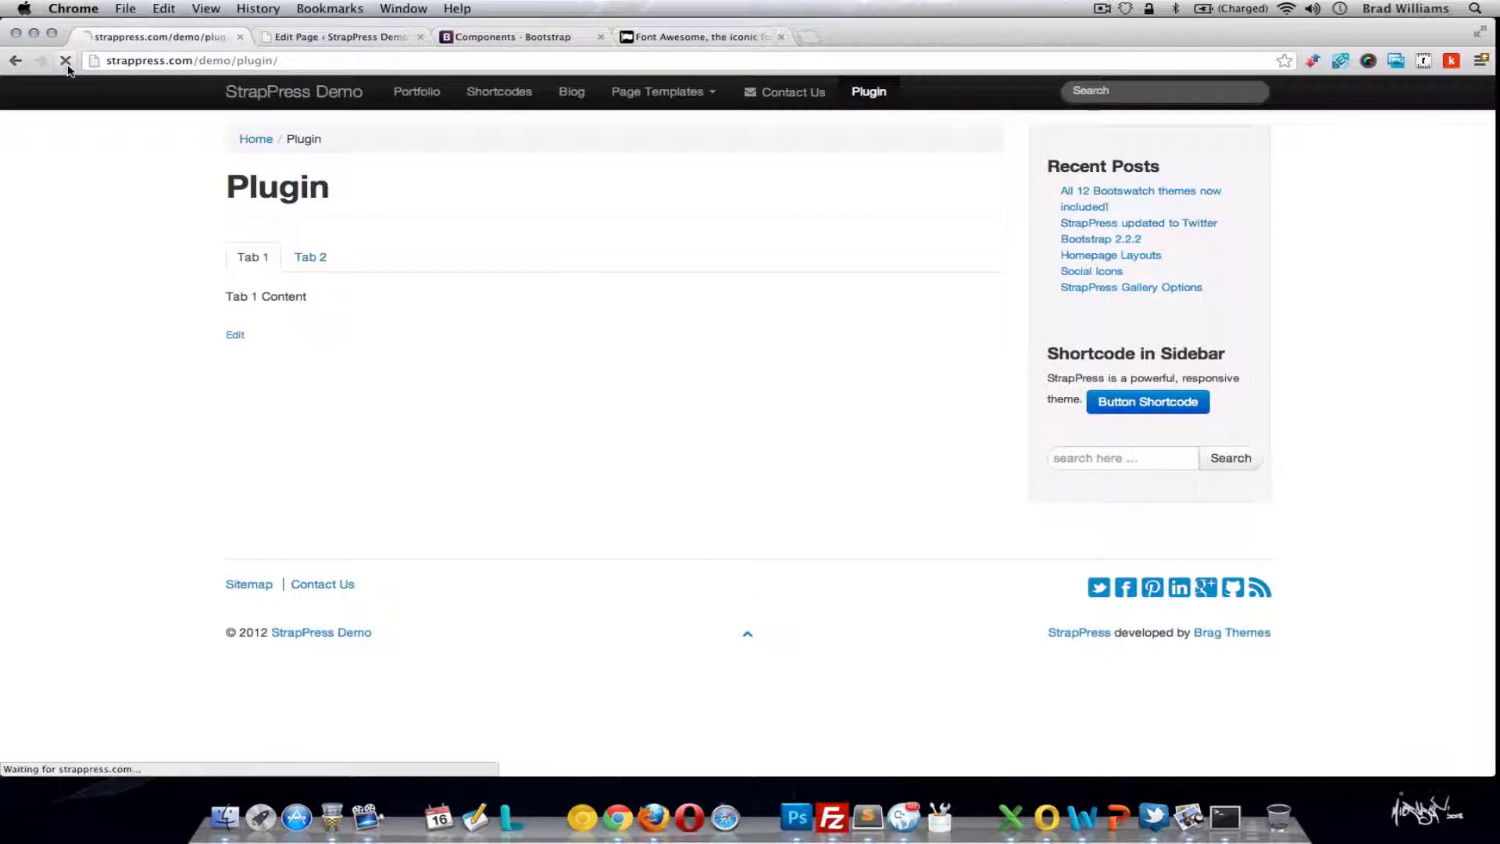
click(317, 264)
click(249, 259)
click(309, 259)
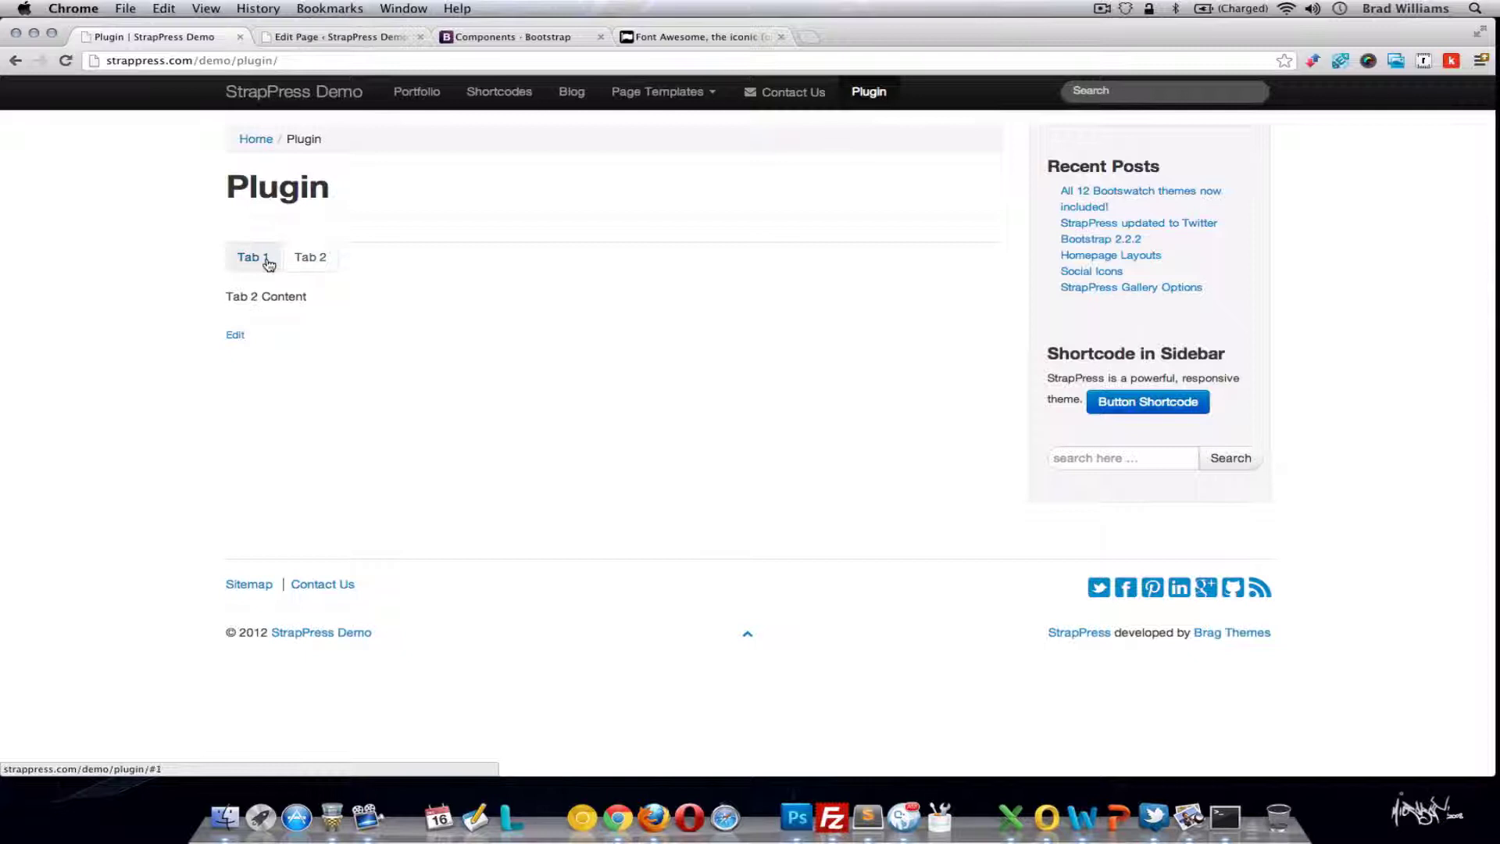
click(266, 263)
click(310, 40)
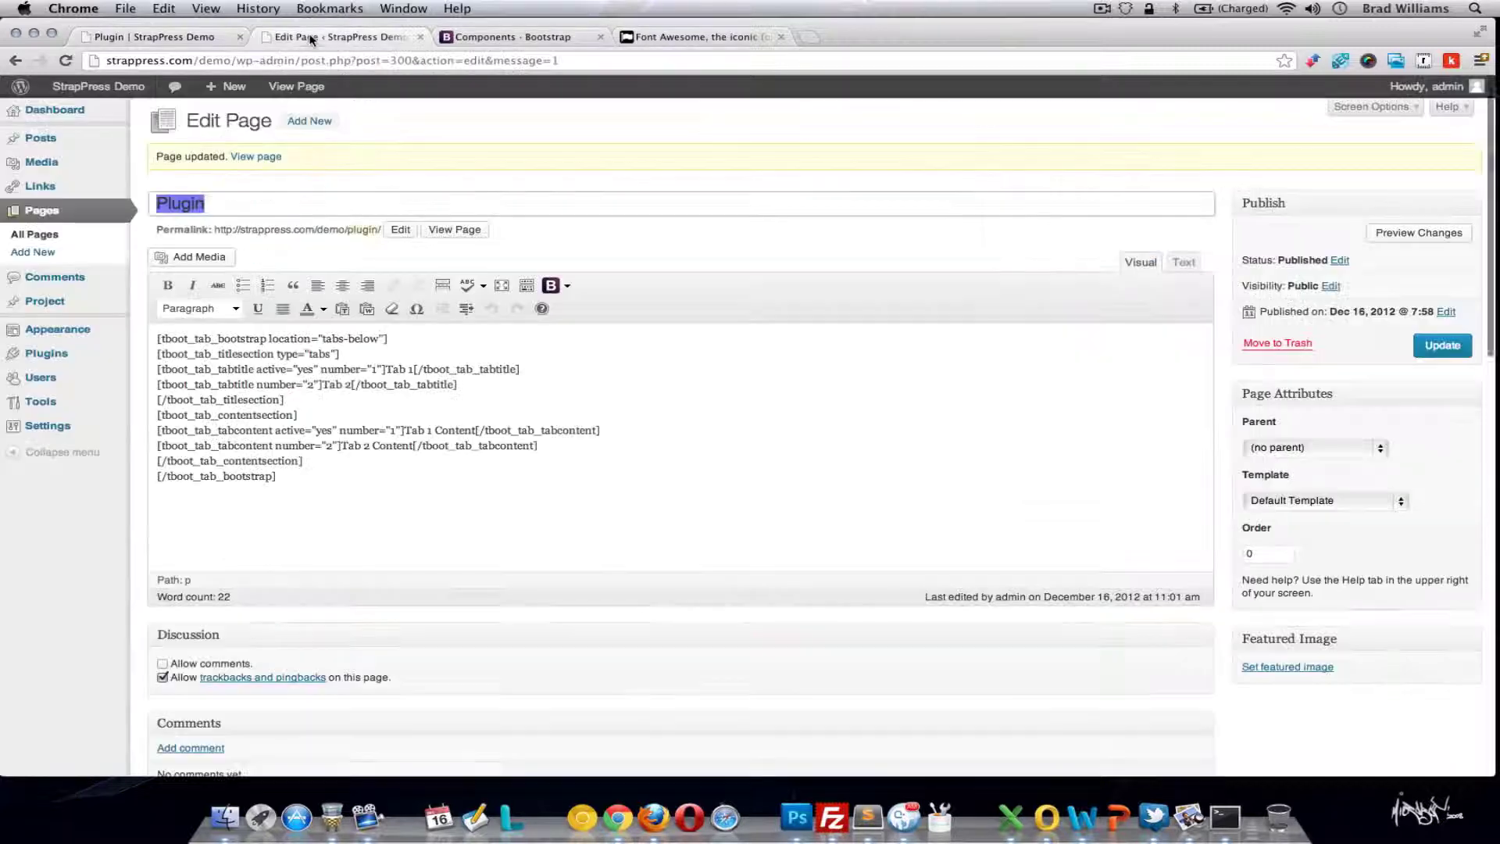
- Change the location to tabs-left, save, and check Tab 2 on the reloaded page
drag(380, 340, 345, 339)
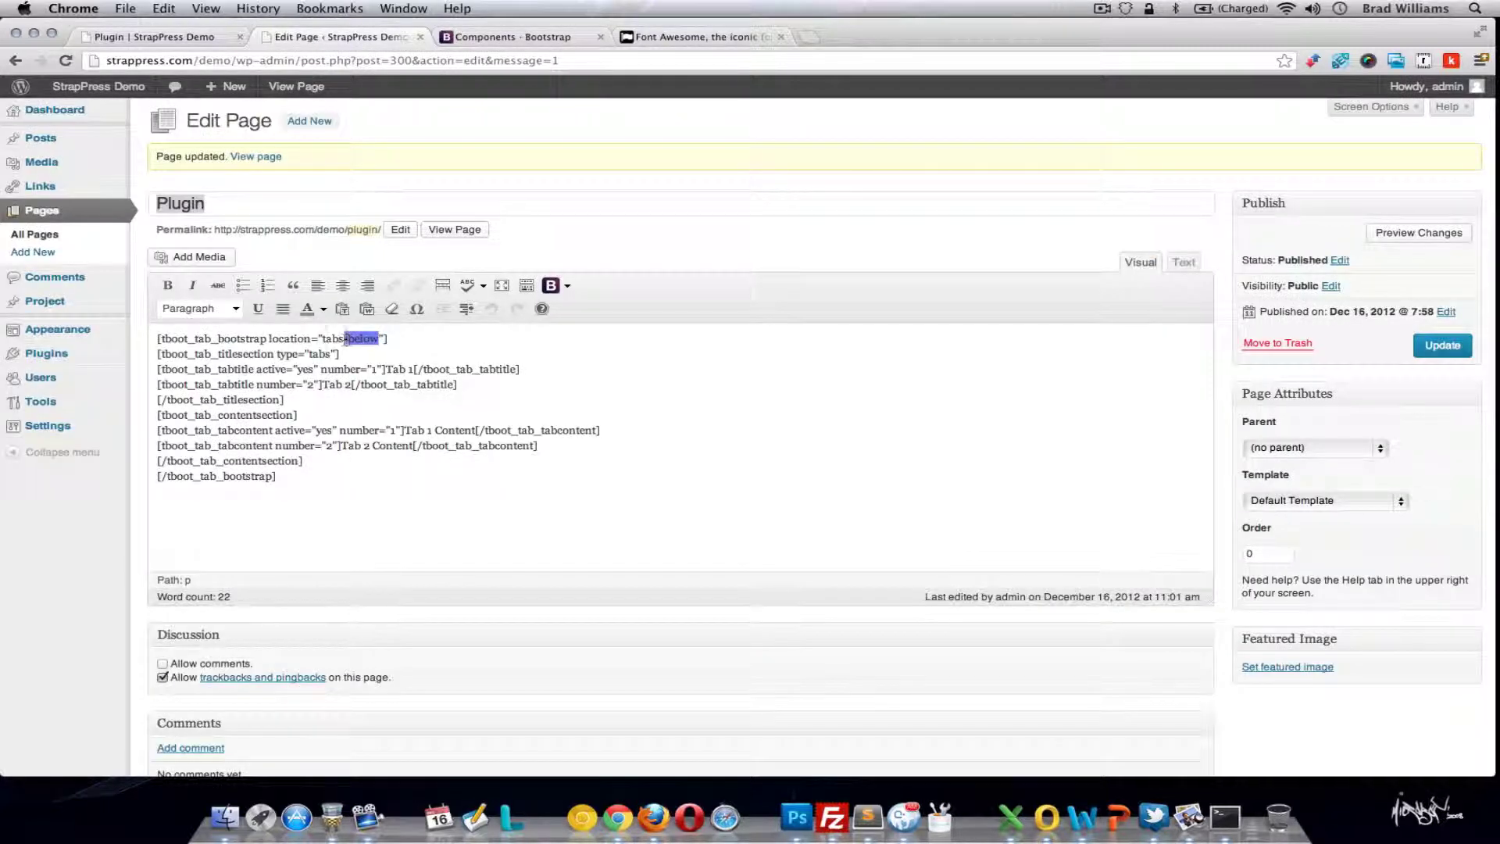
text(left)
click(1443, 344)
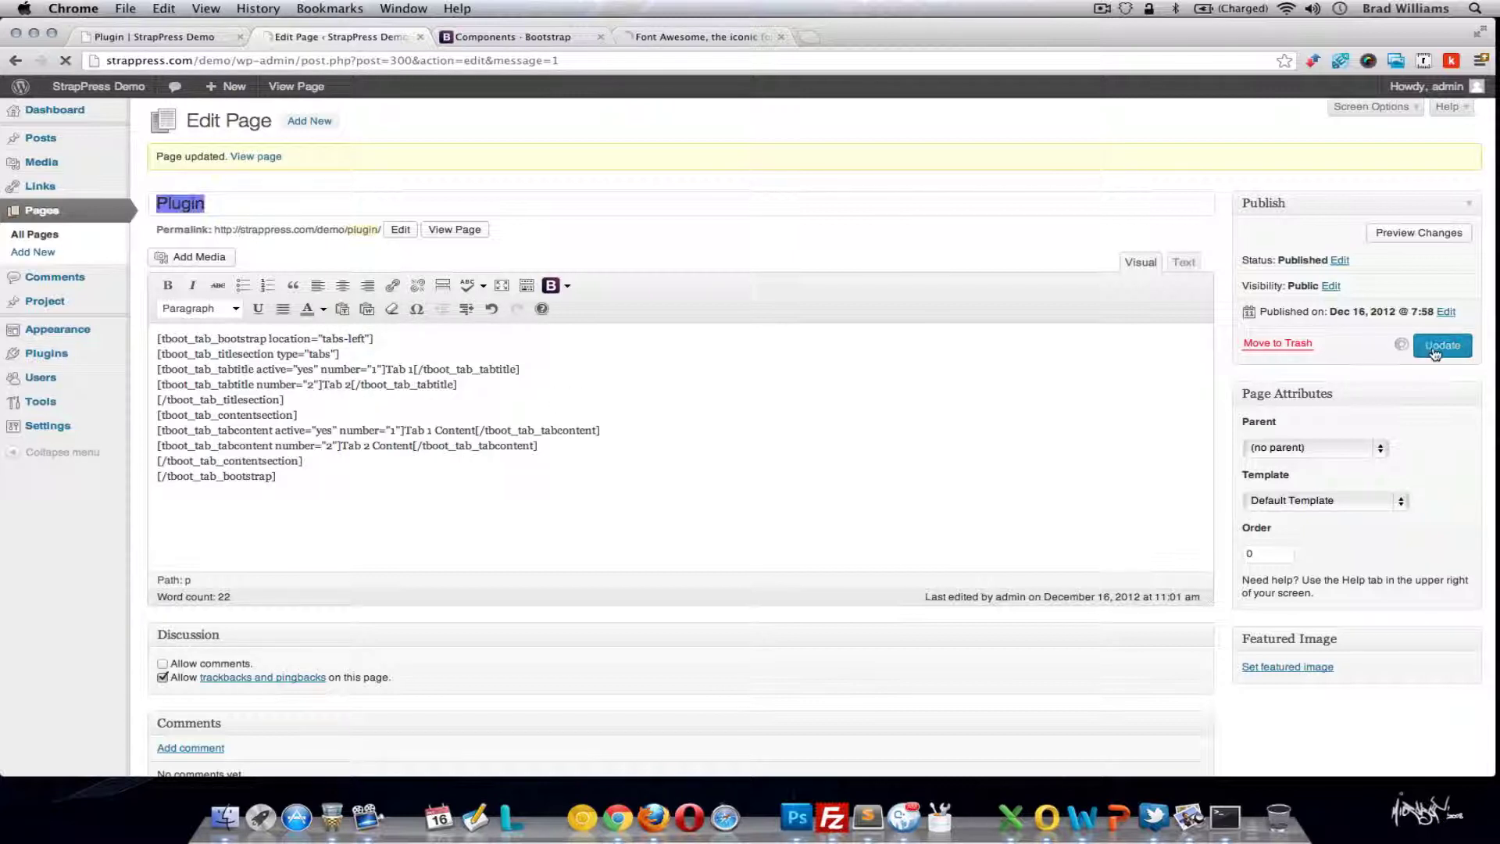
click(156, 37)
click(66, 60)
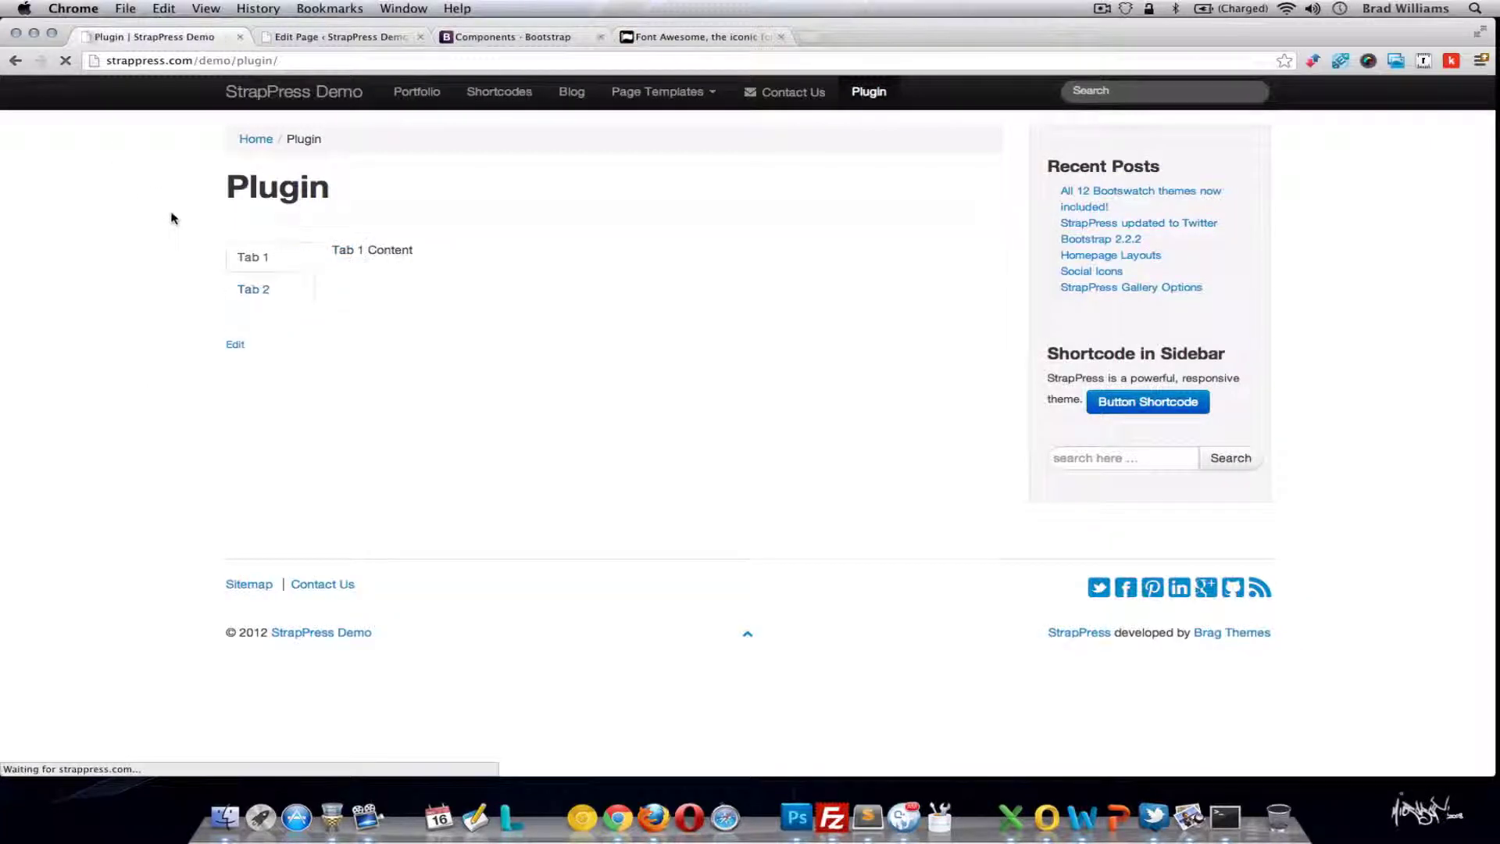
click(258, 291)
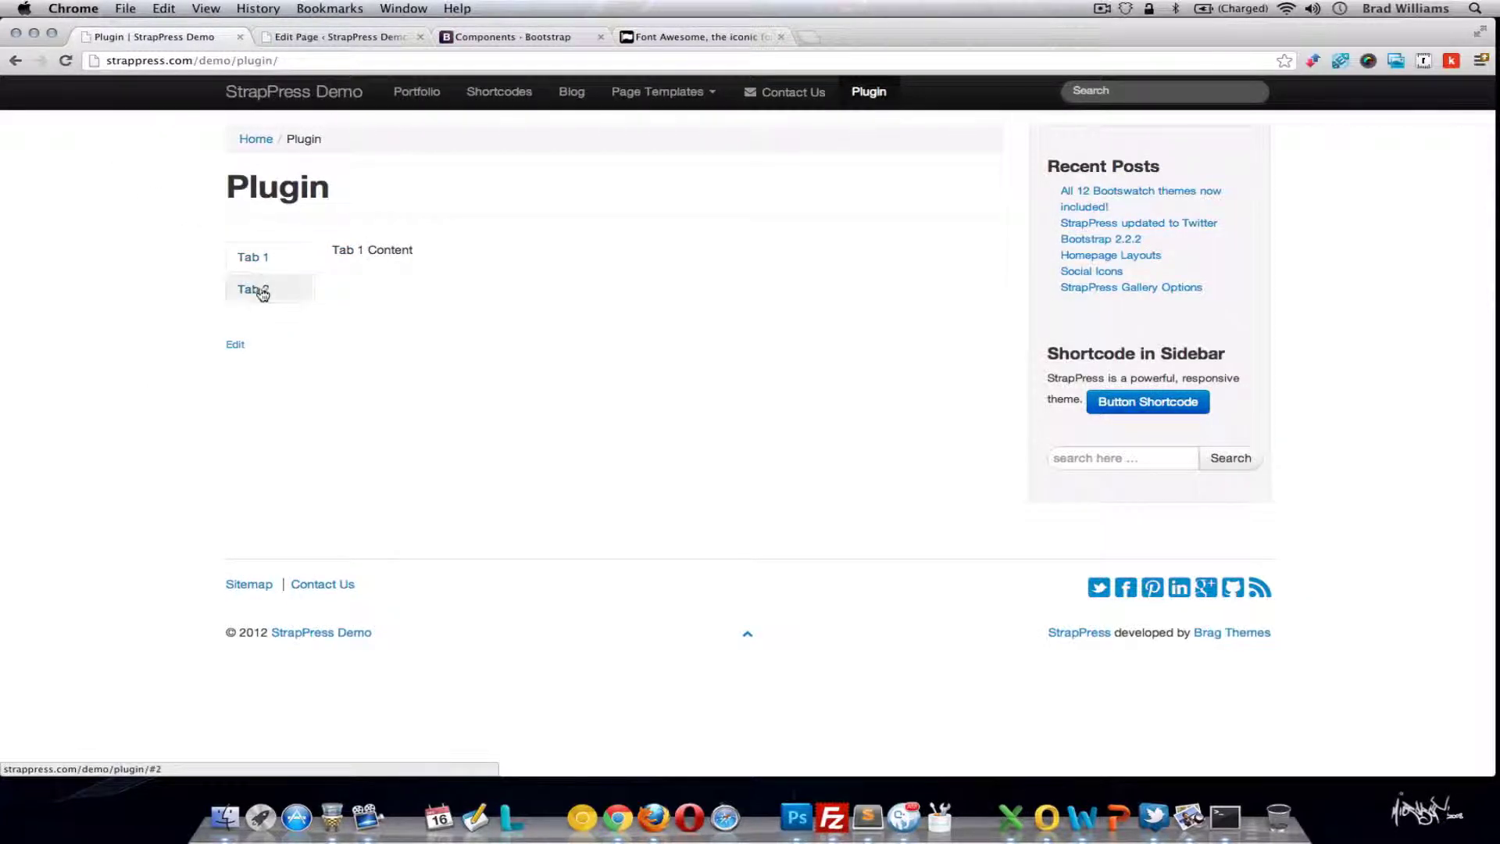
click(261, 291)
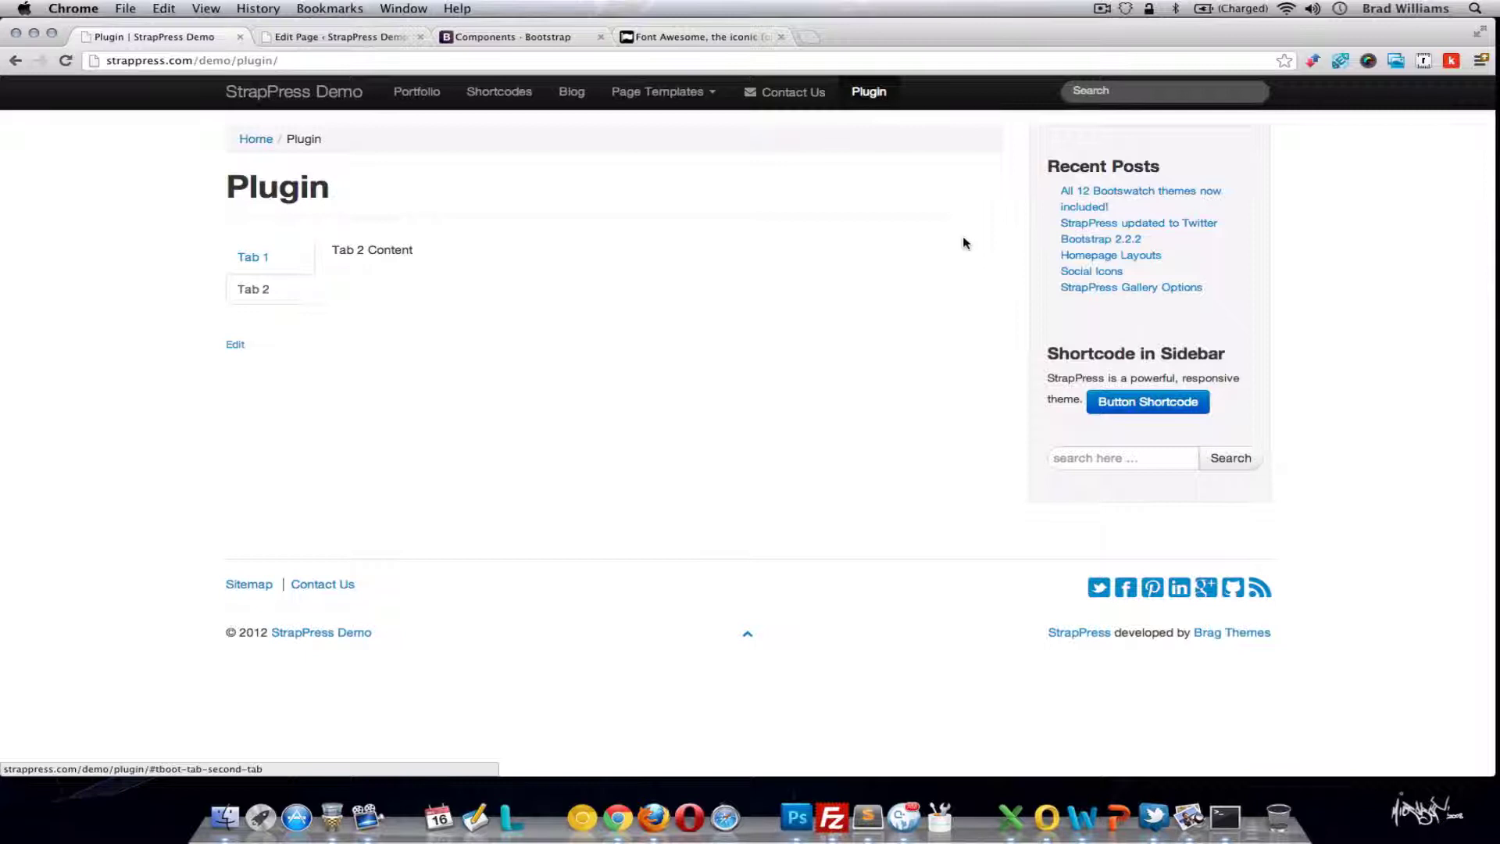
click(348, 39)
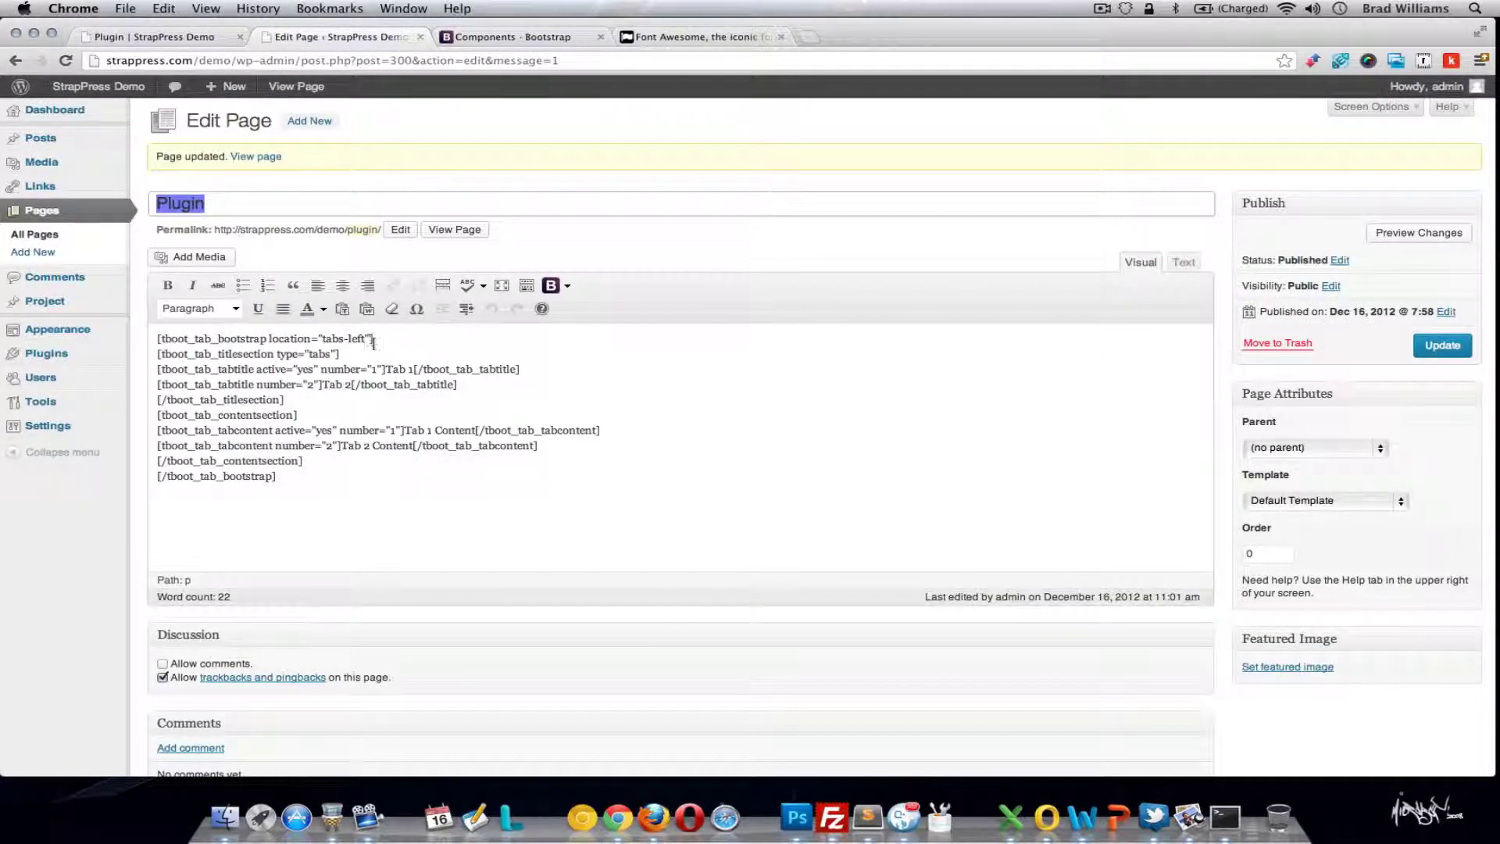
- Delete location="tabs-left", change type="tabs" to type="pills", and save
drag(370, 338, 280, 340)
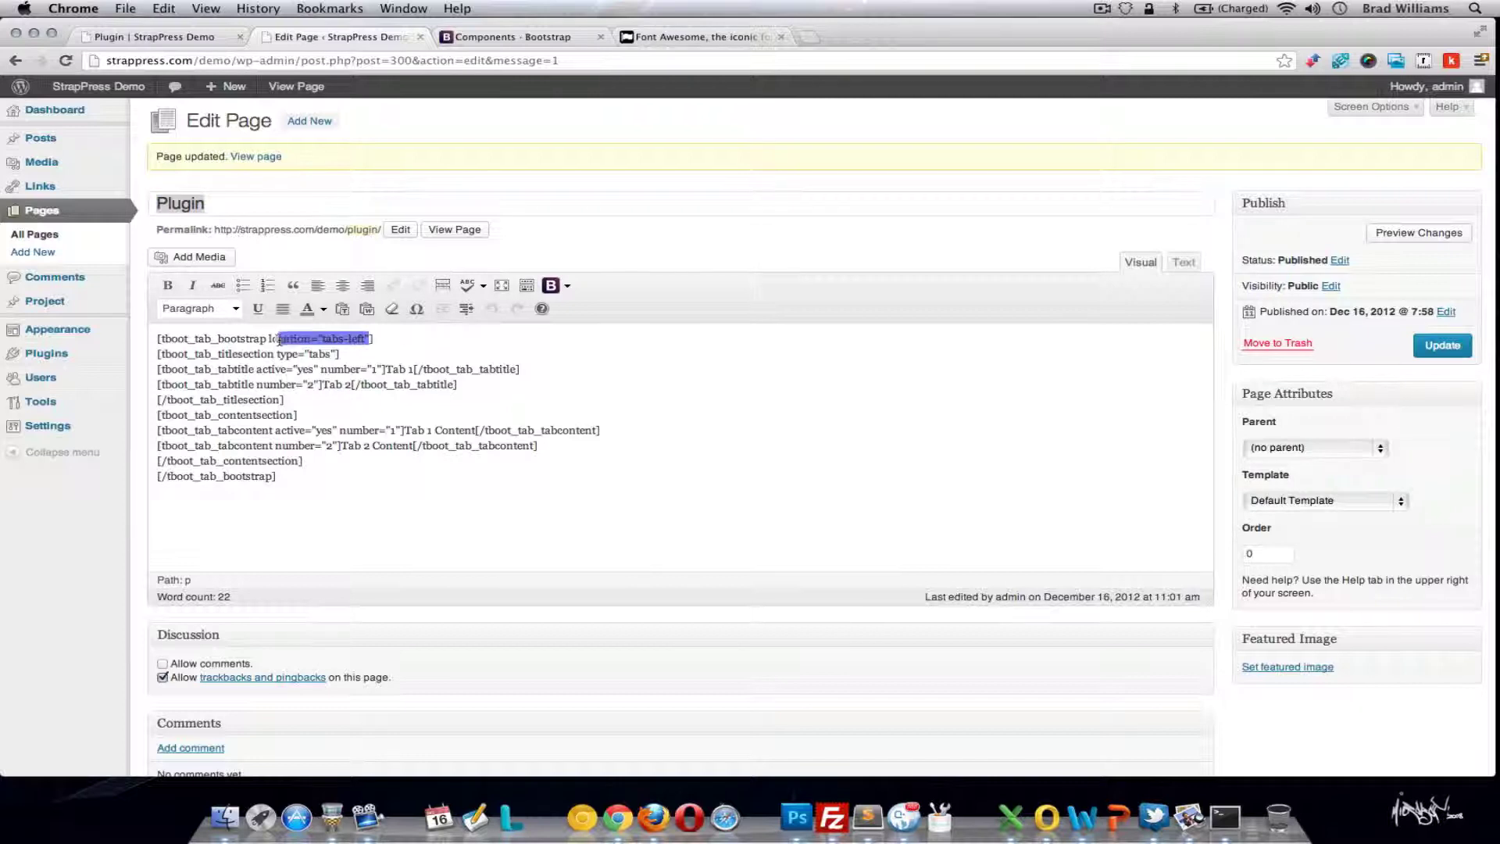
key(BackSpace)
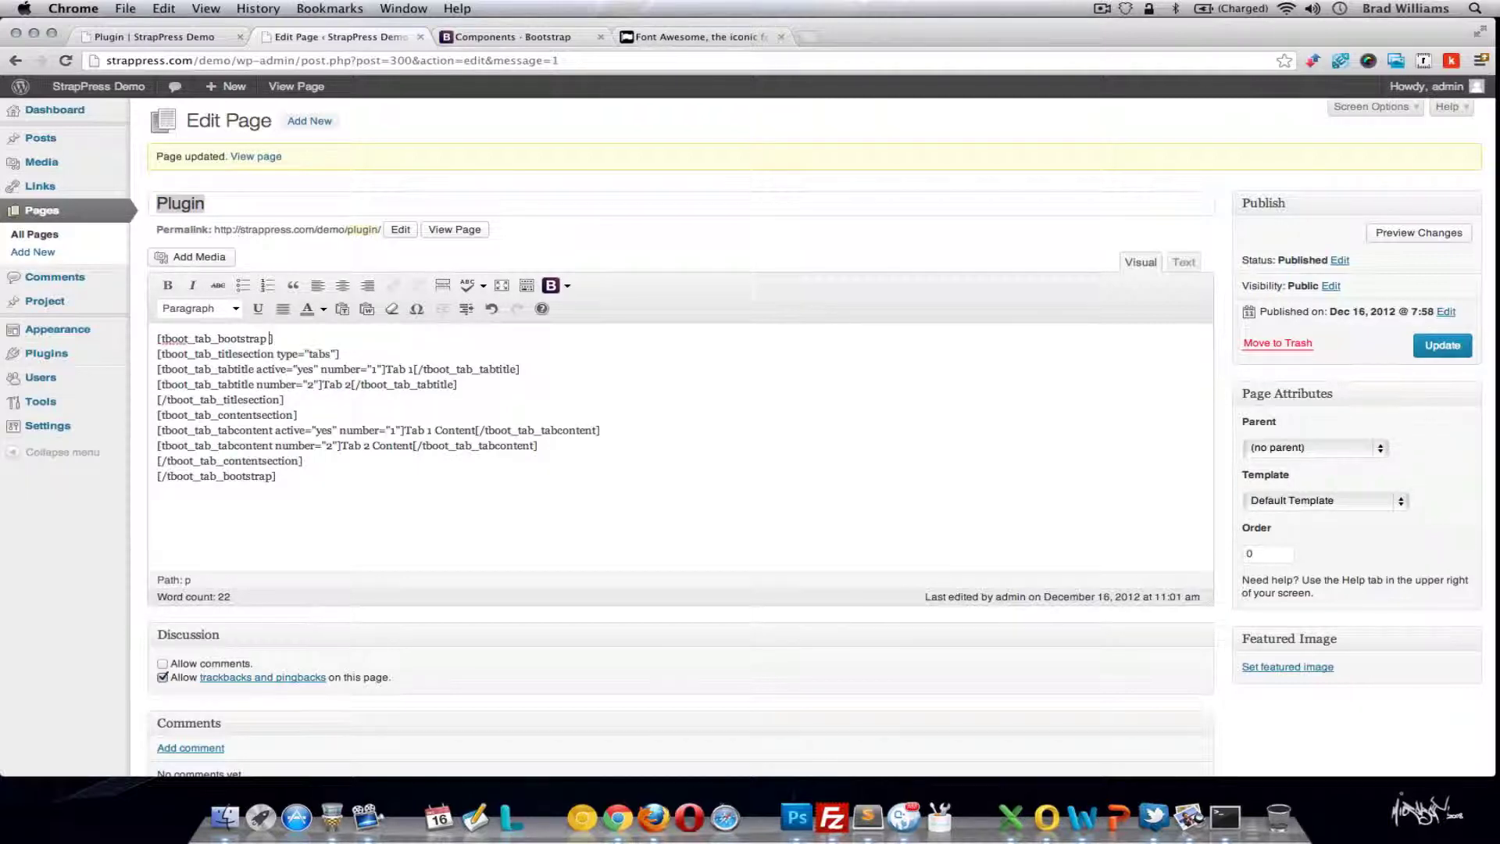
double_click(330, 354)
text(pill)
click(1437, 345)
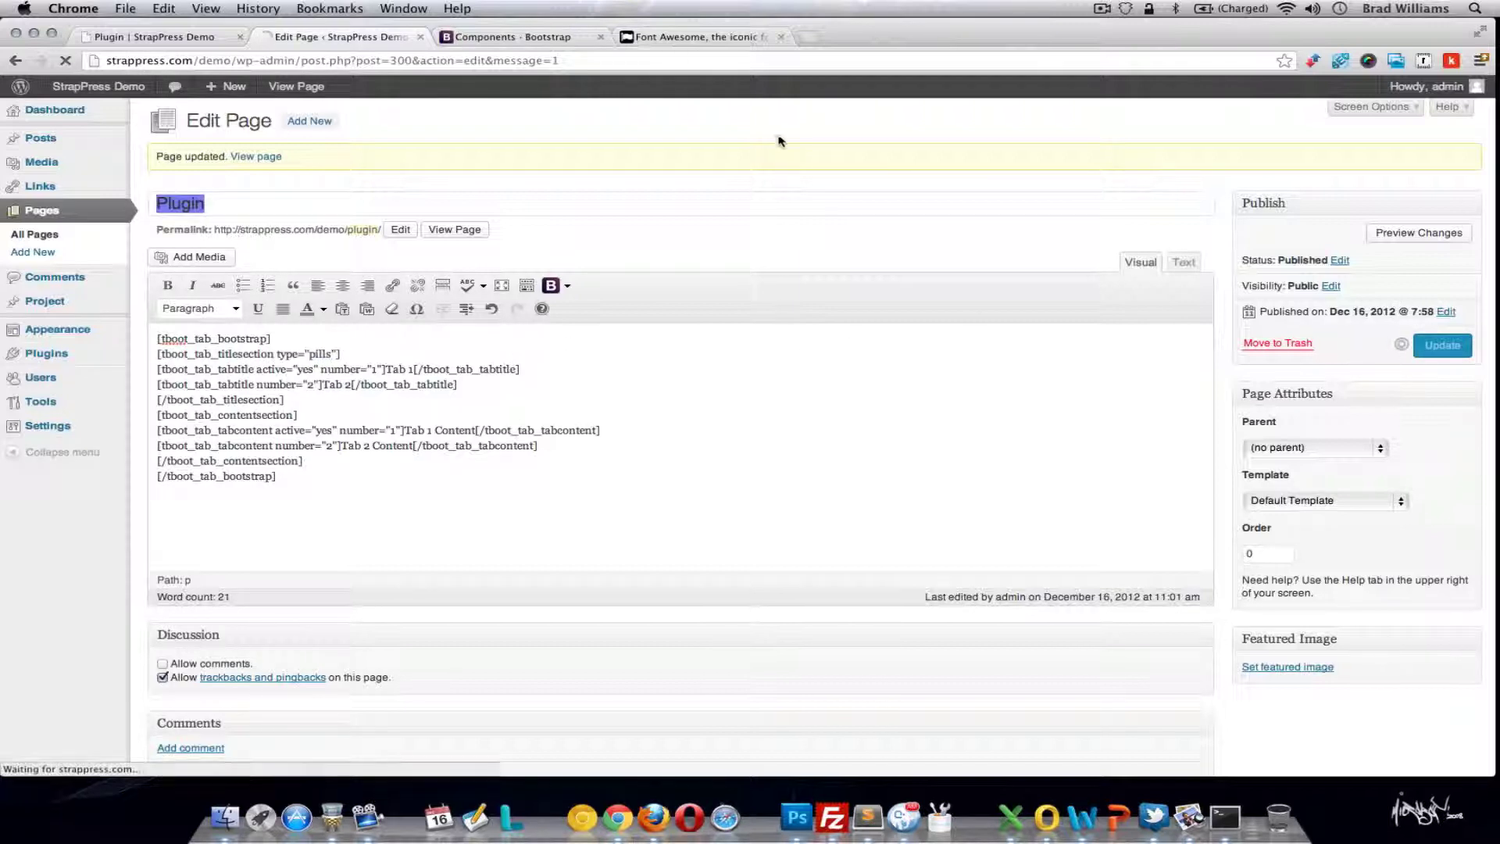
- Reload the live Plugin page and switch between the Tab 1 and Tab 2 pills
click(185, 40)
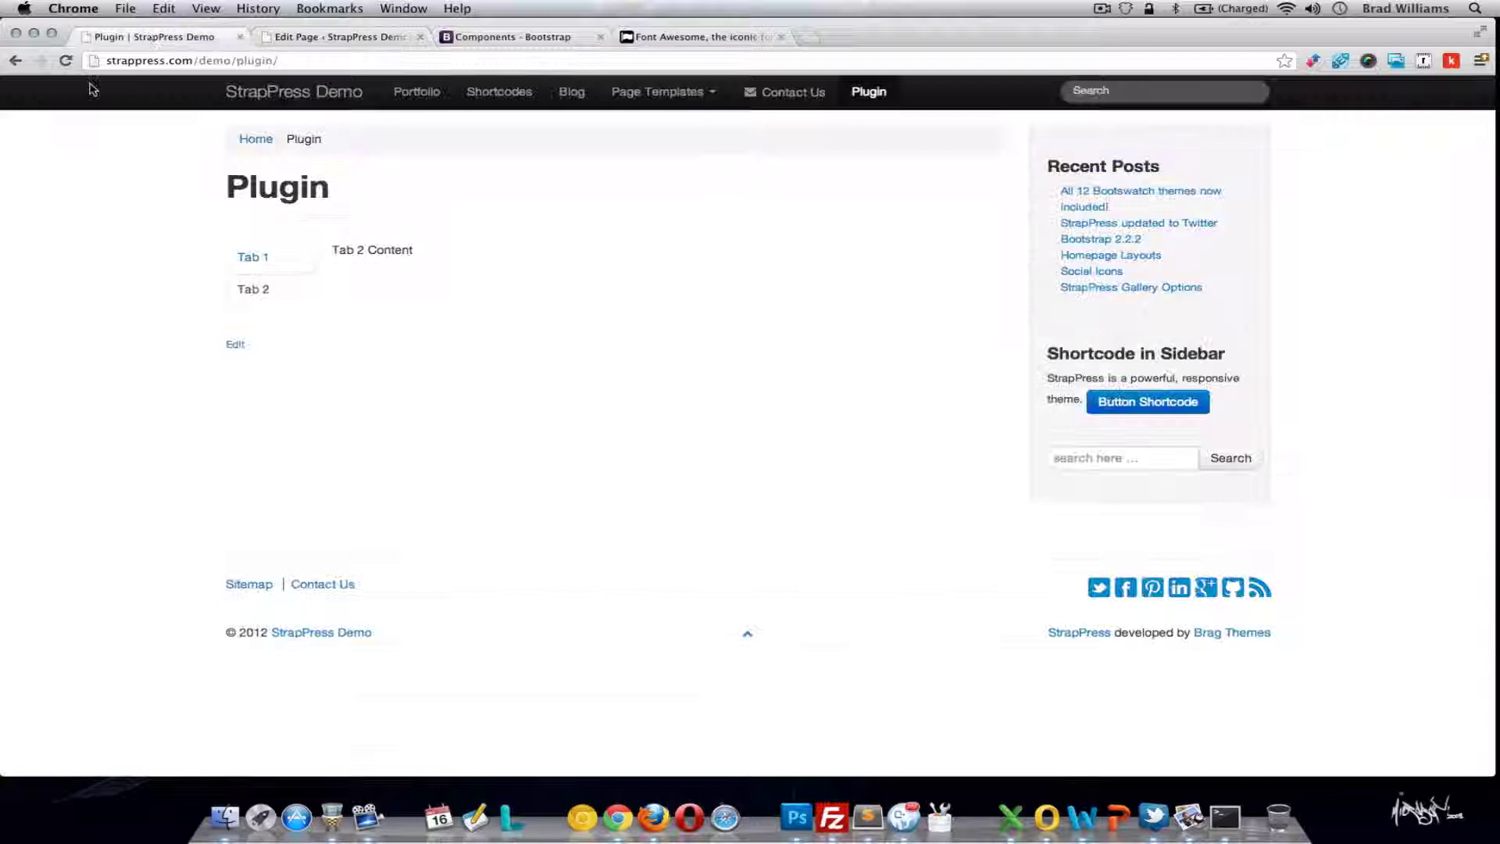
click(65, 60)
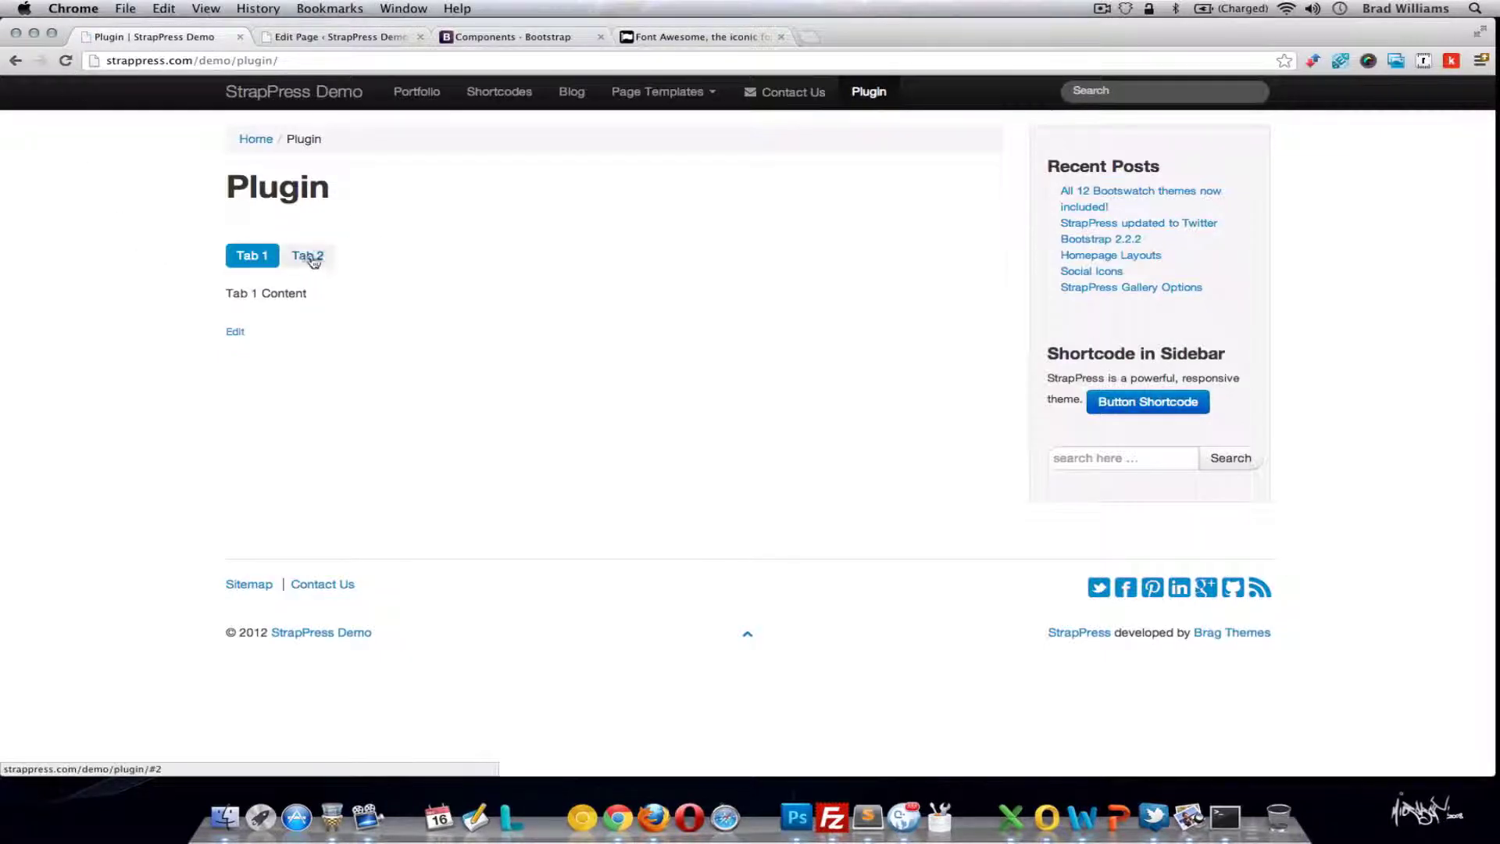
click(307, 256)
click(256, 257)
click(307, 255)
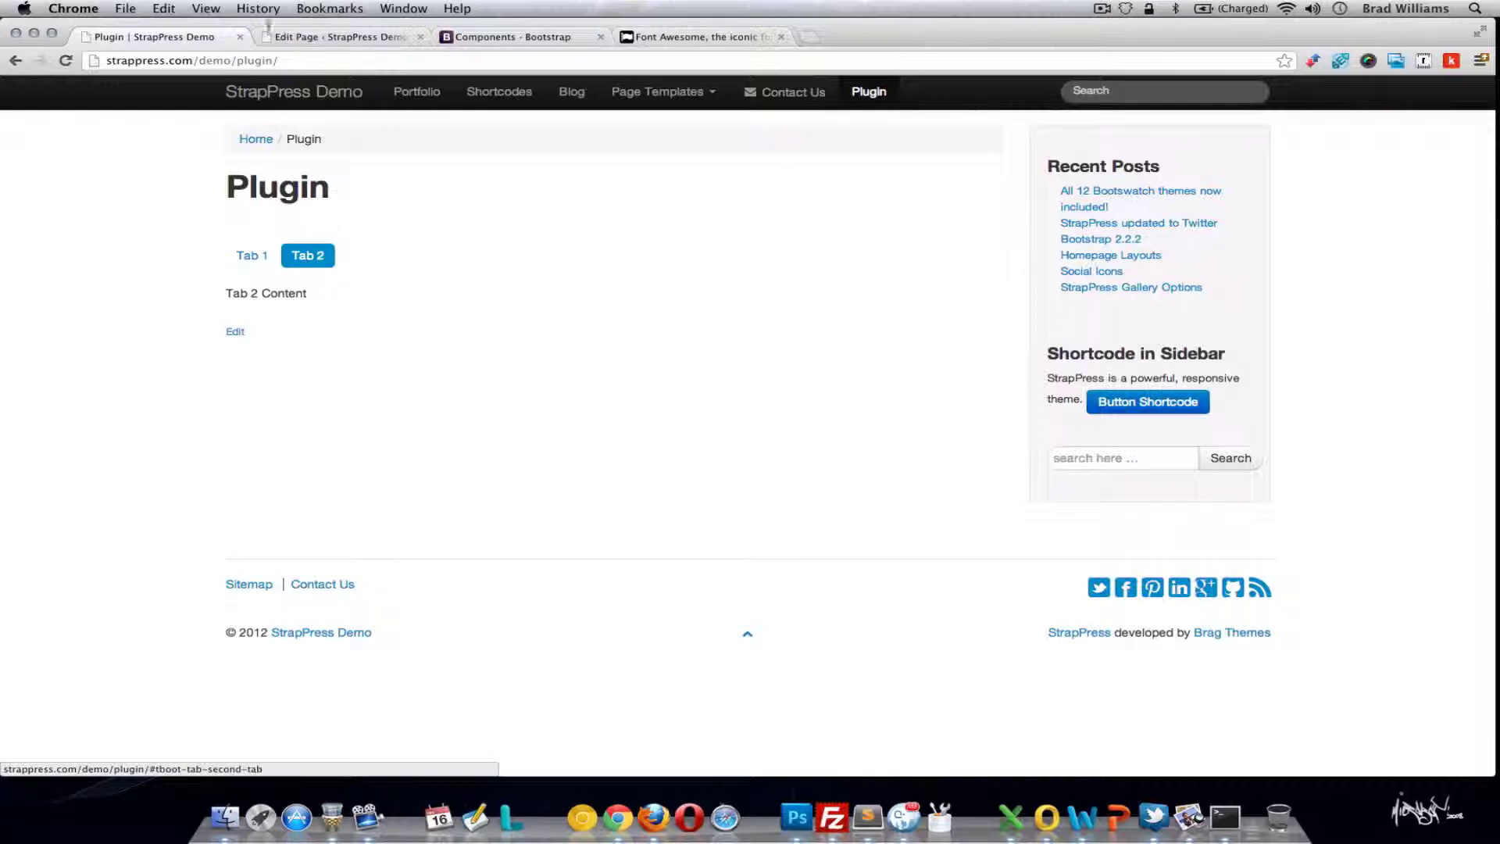
click(297, 39)
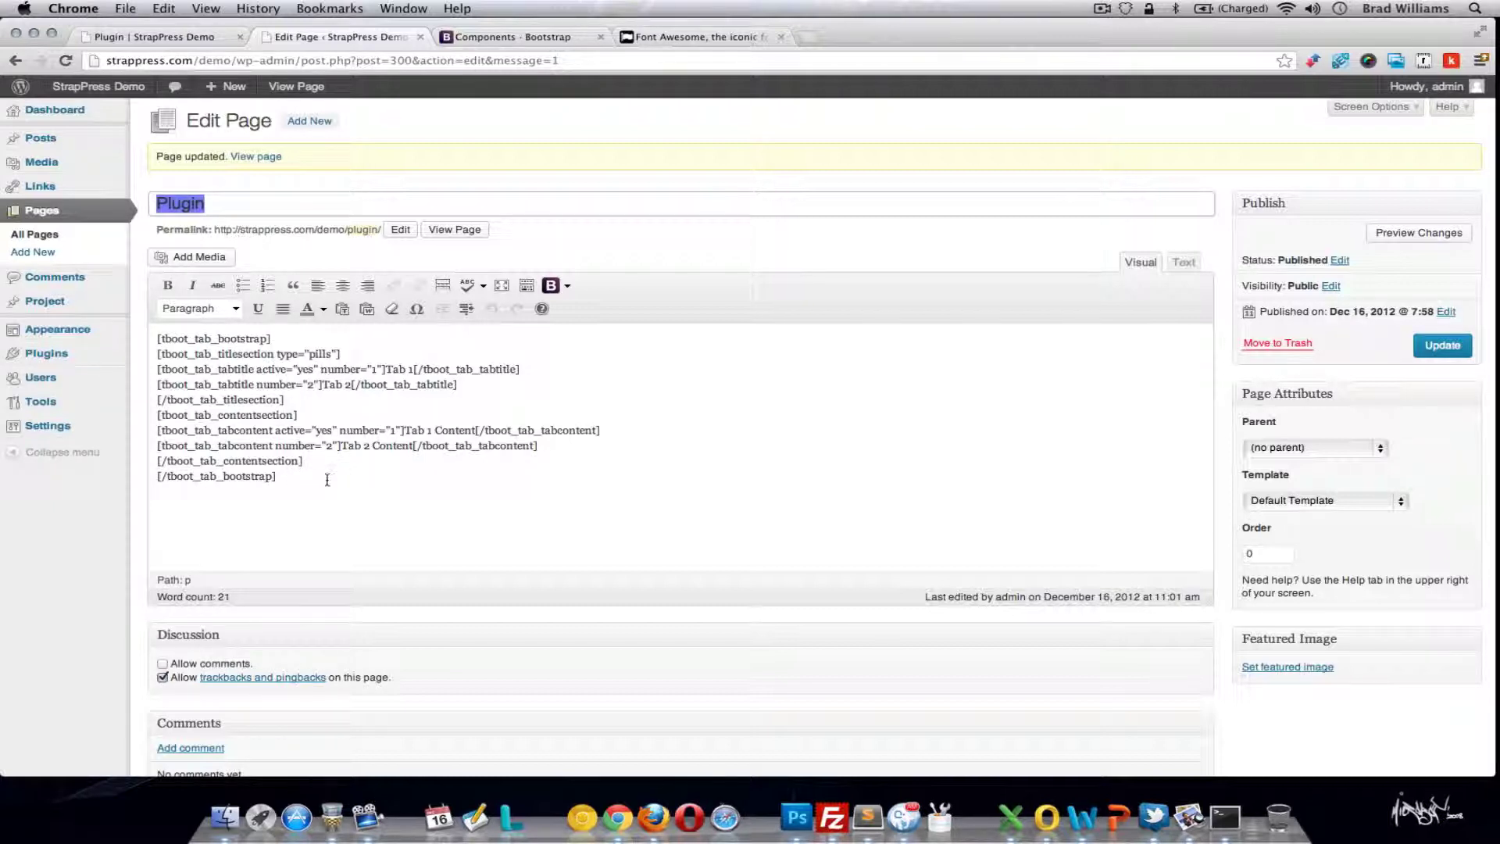
- Replace the tabs with a testimonial shortcode by BragThemes, save, and preview it live
drag(296, 481, 154, 332)
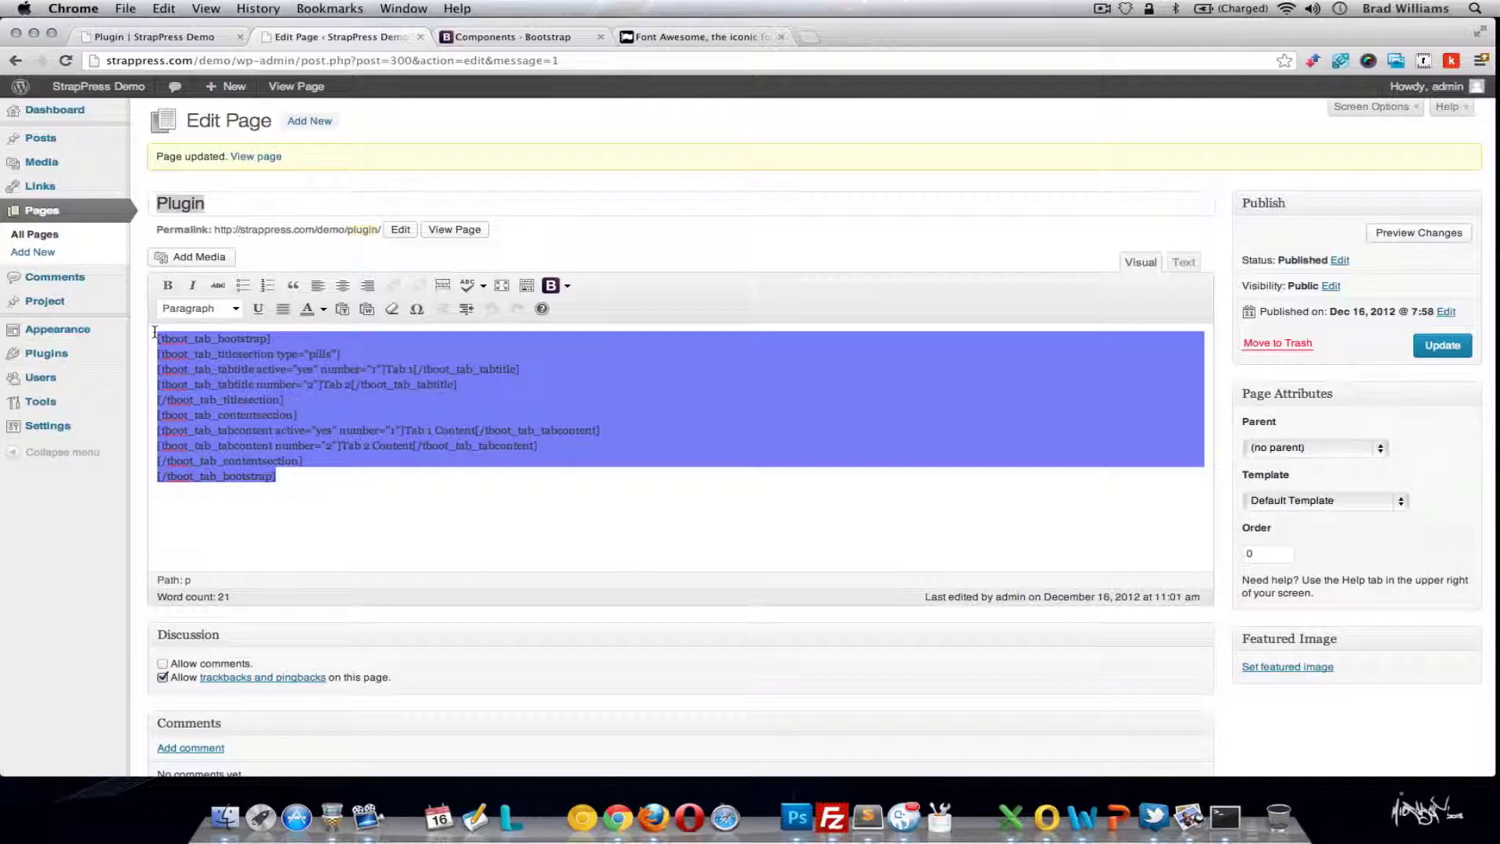
key(BackSpace)
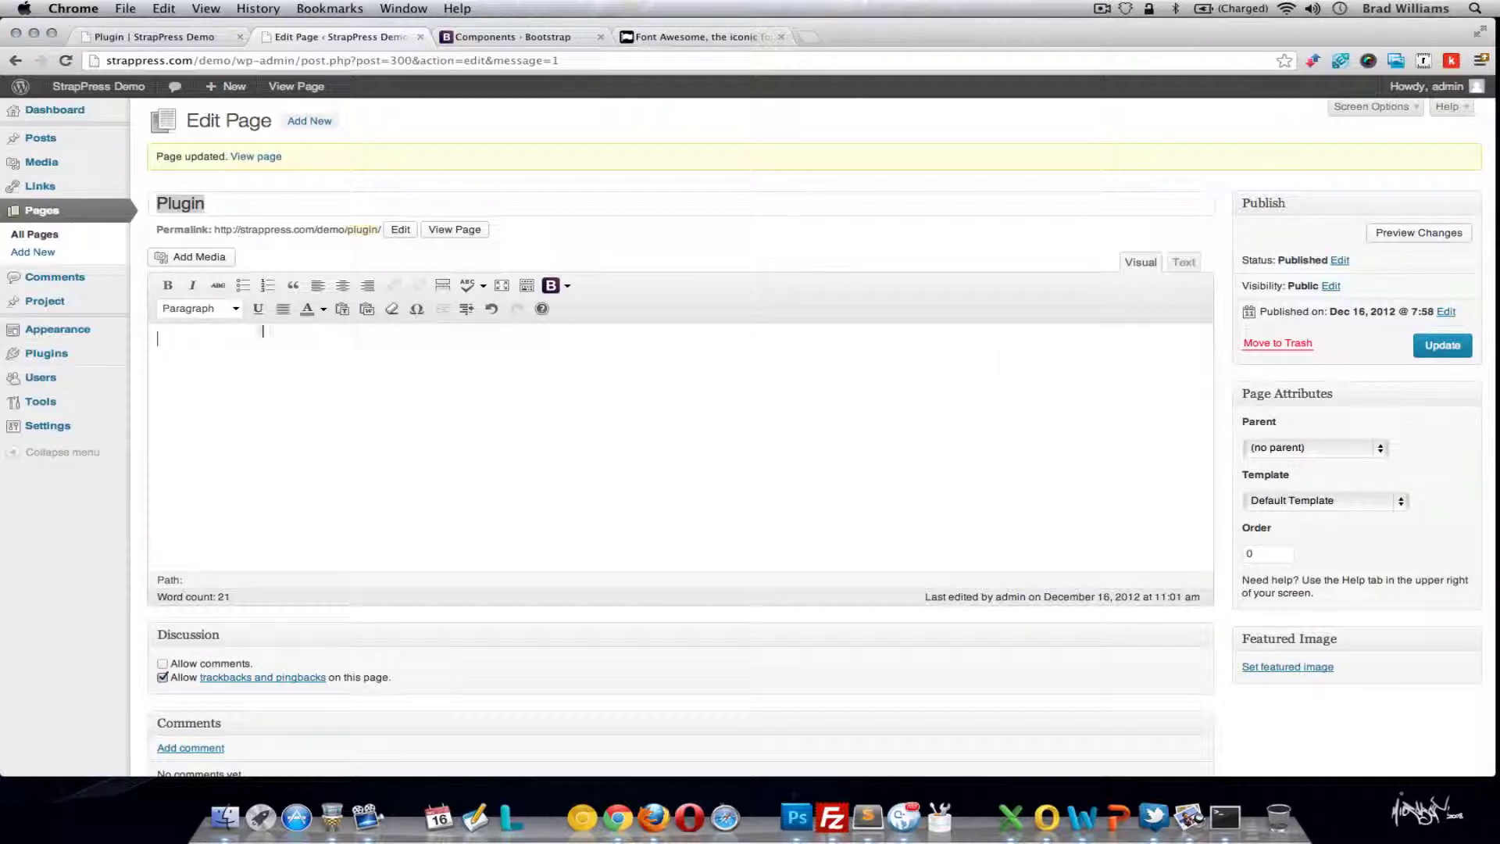
click(568, 286)
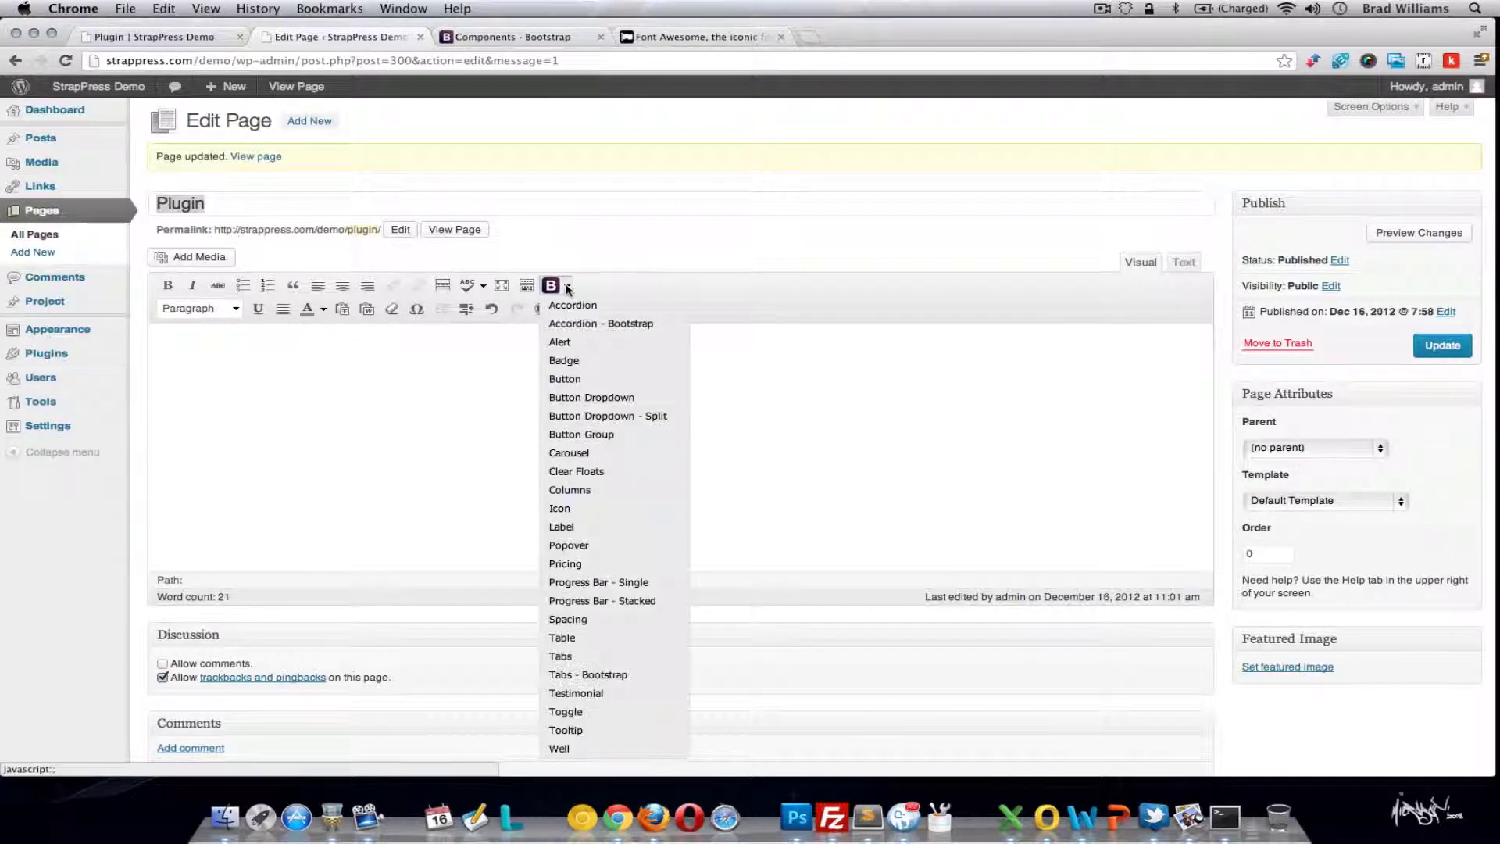
click(617, 693)
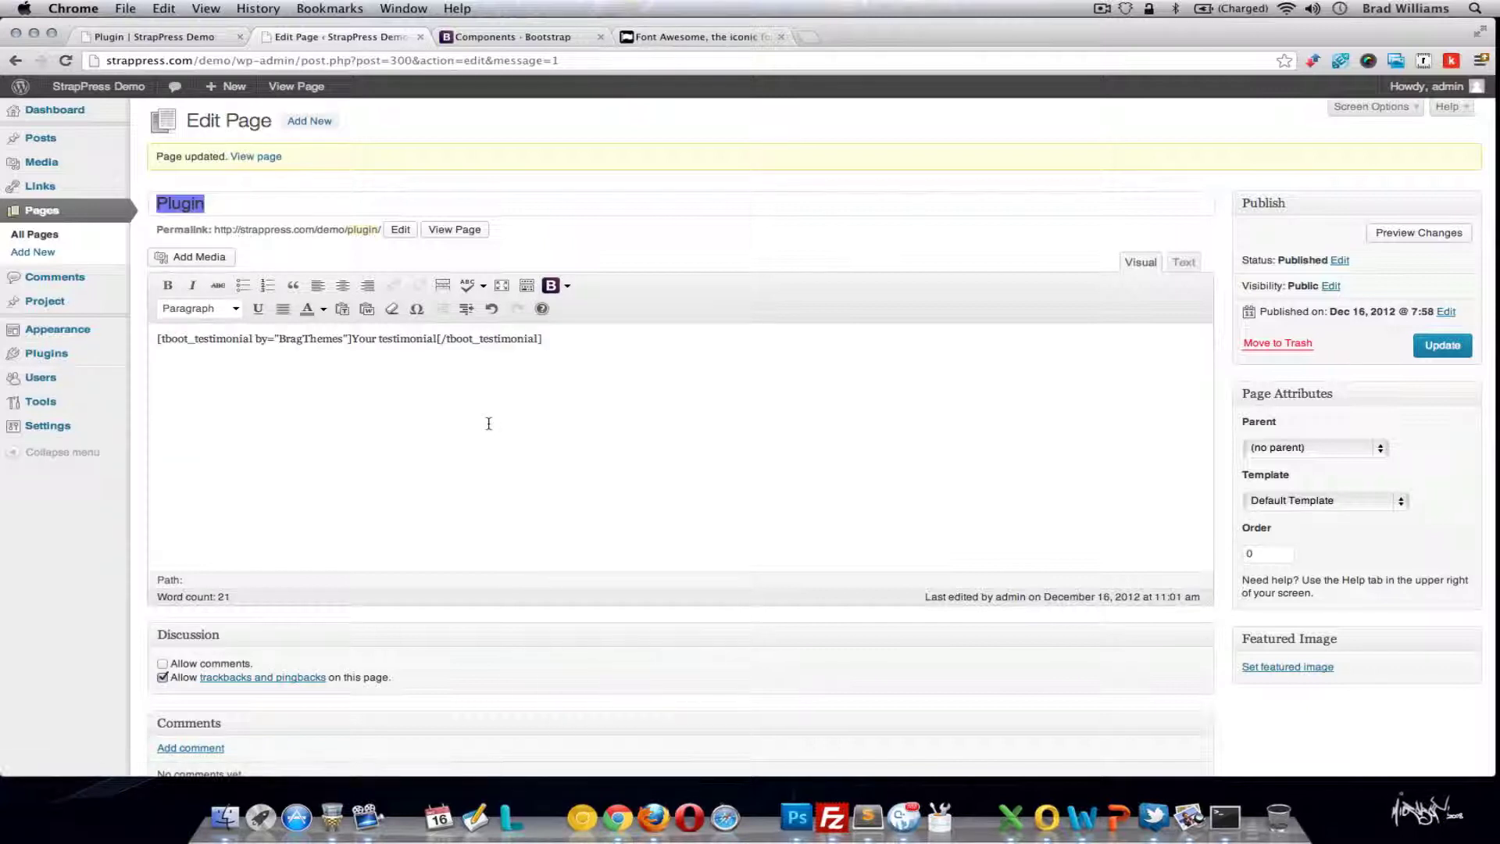
click(1438, 346)
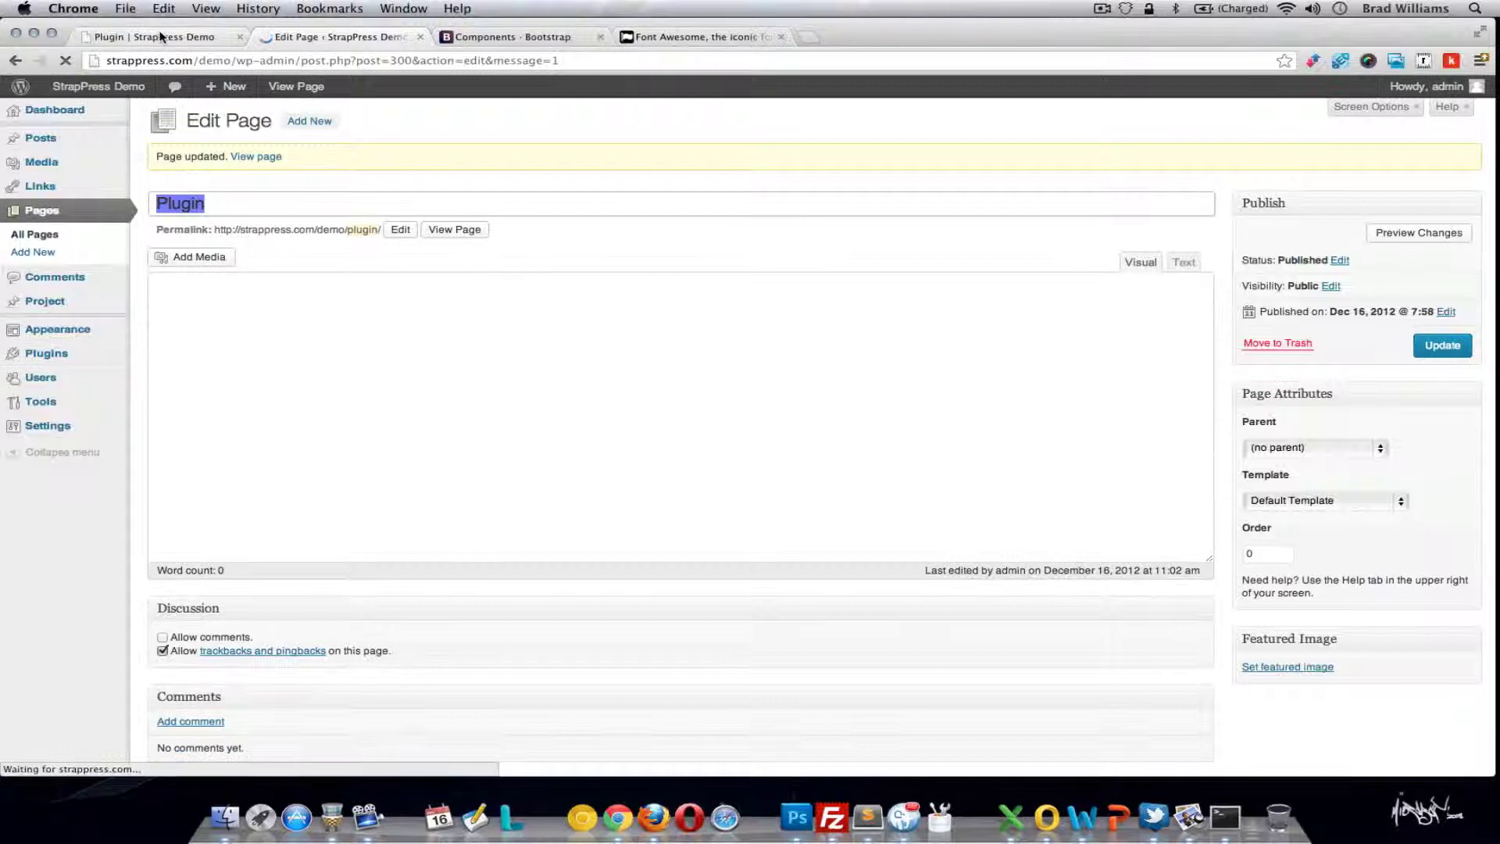
click(156, 36)
click(65, 61)
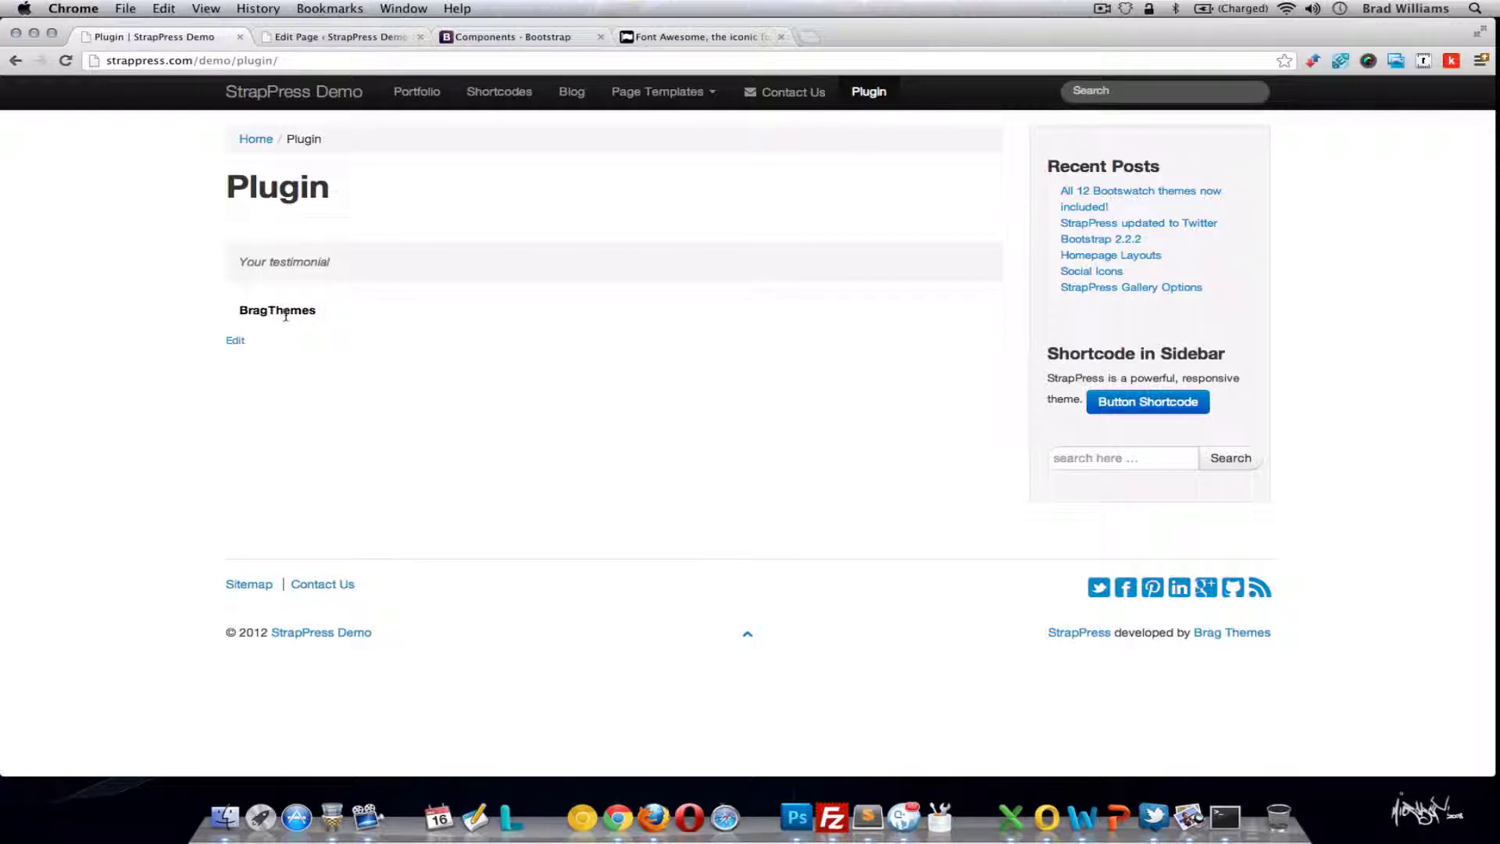
click(330, 37)
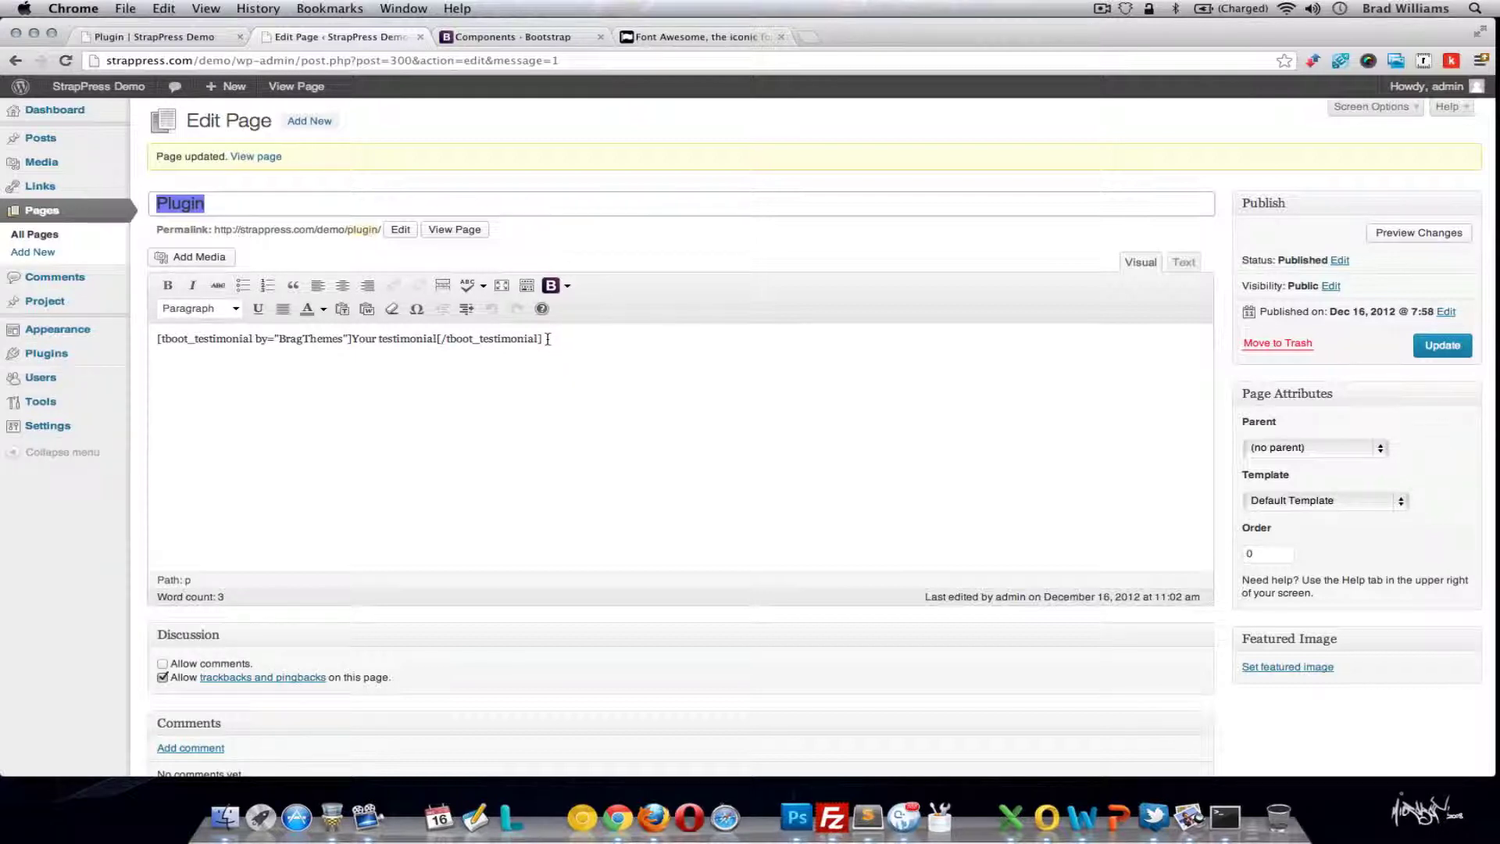
- Replace the testimonial with a Toggle shortcode and save the page
drag(547, 338, 145, 336)
key(BackSpace)
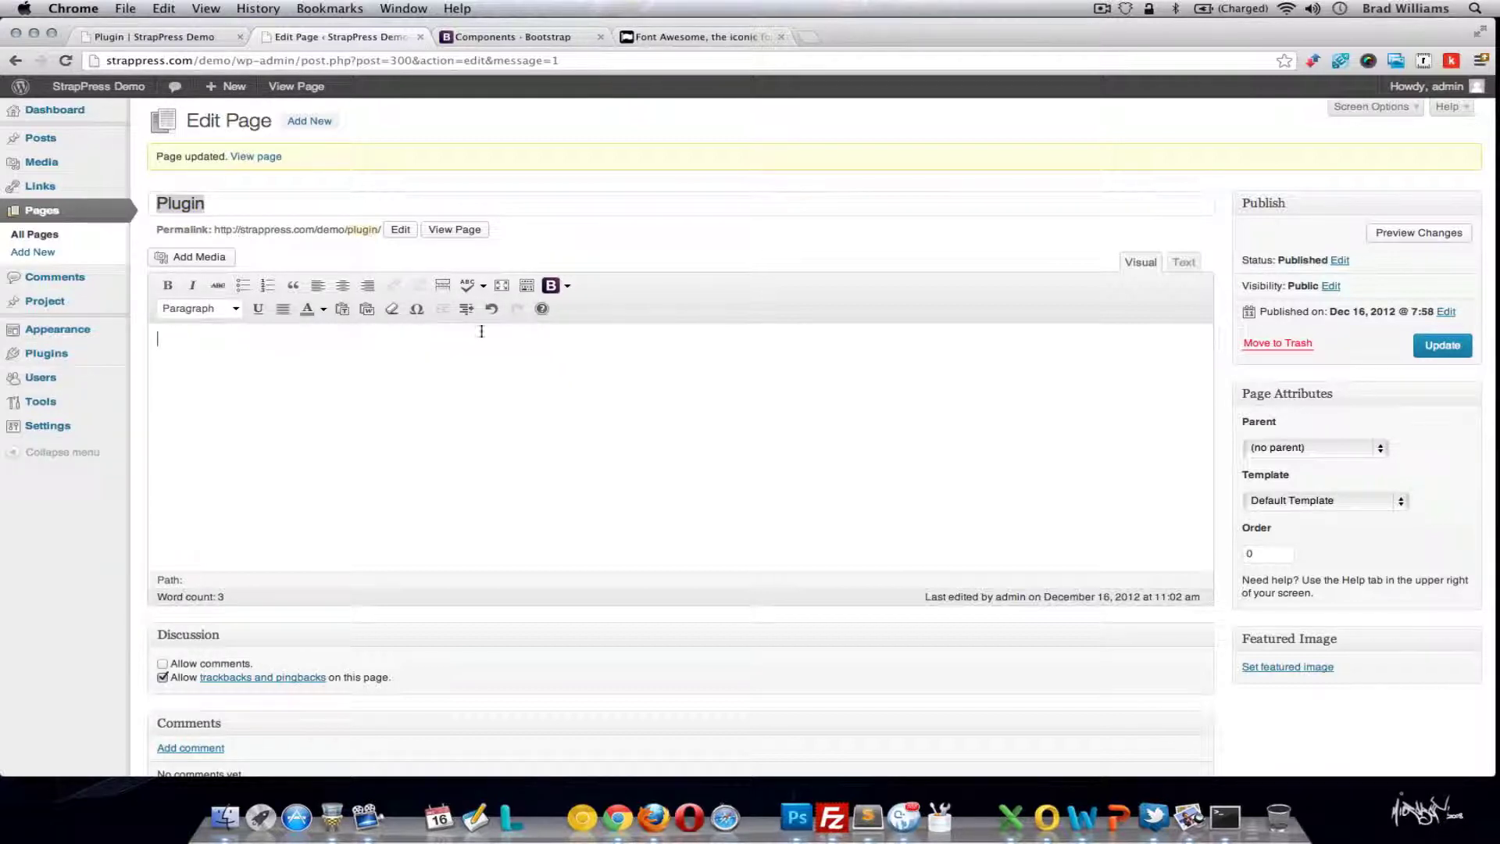
click(569, 286)
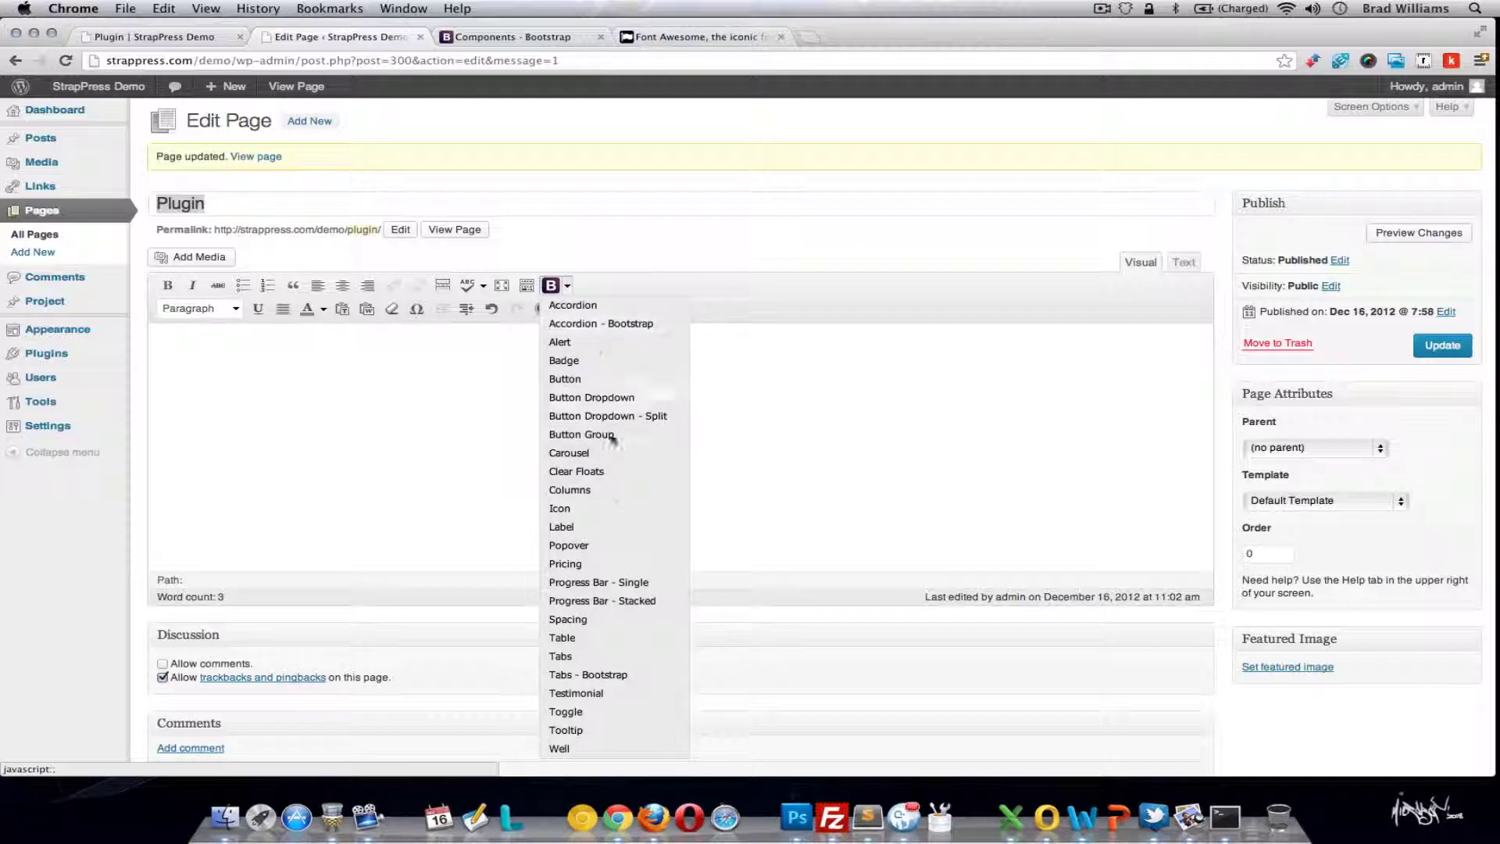
click(610, 713)
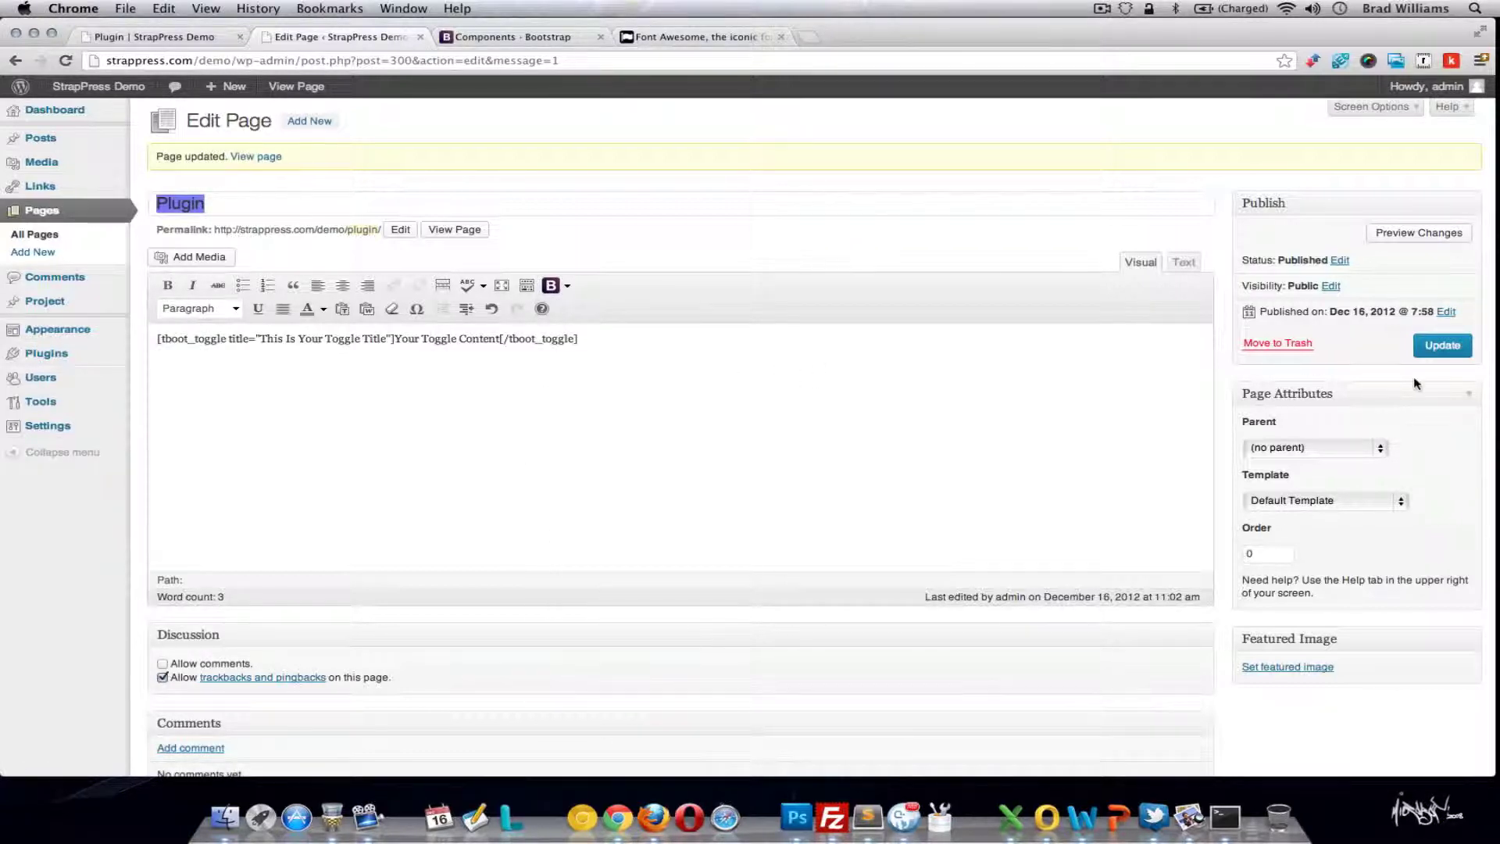
click(1442, 346)
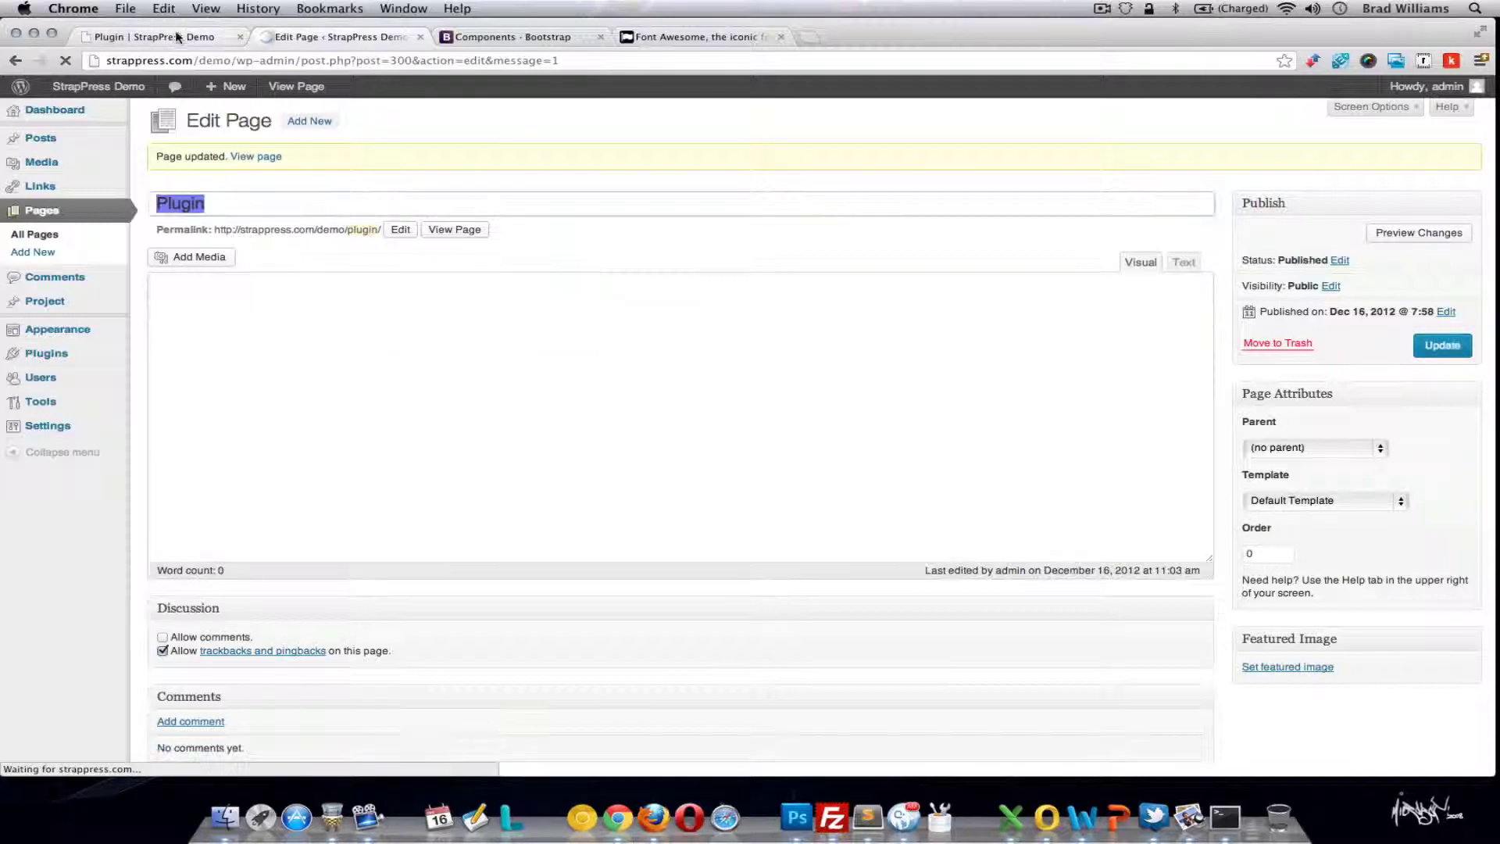
- On the live page, open and close 'This Is Your Toggle Title' several times
click(177, 39)
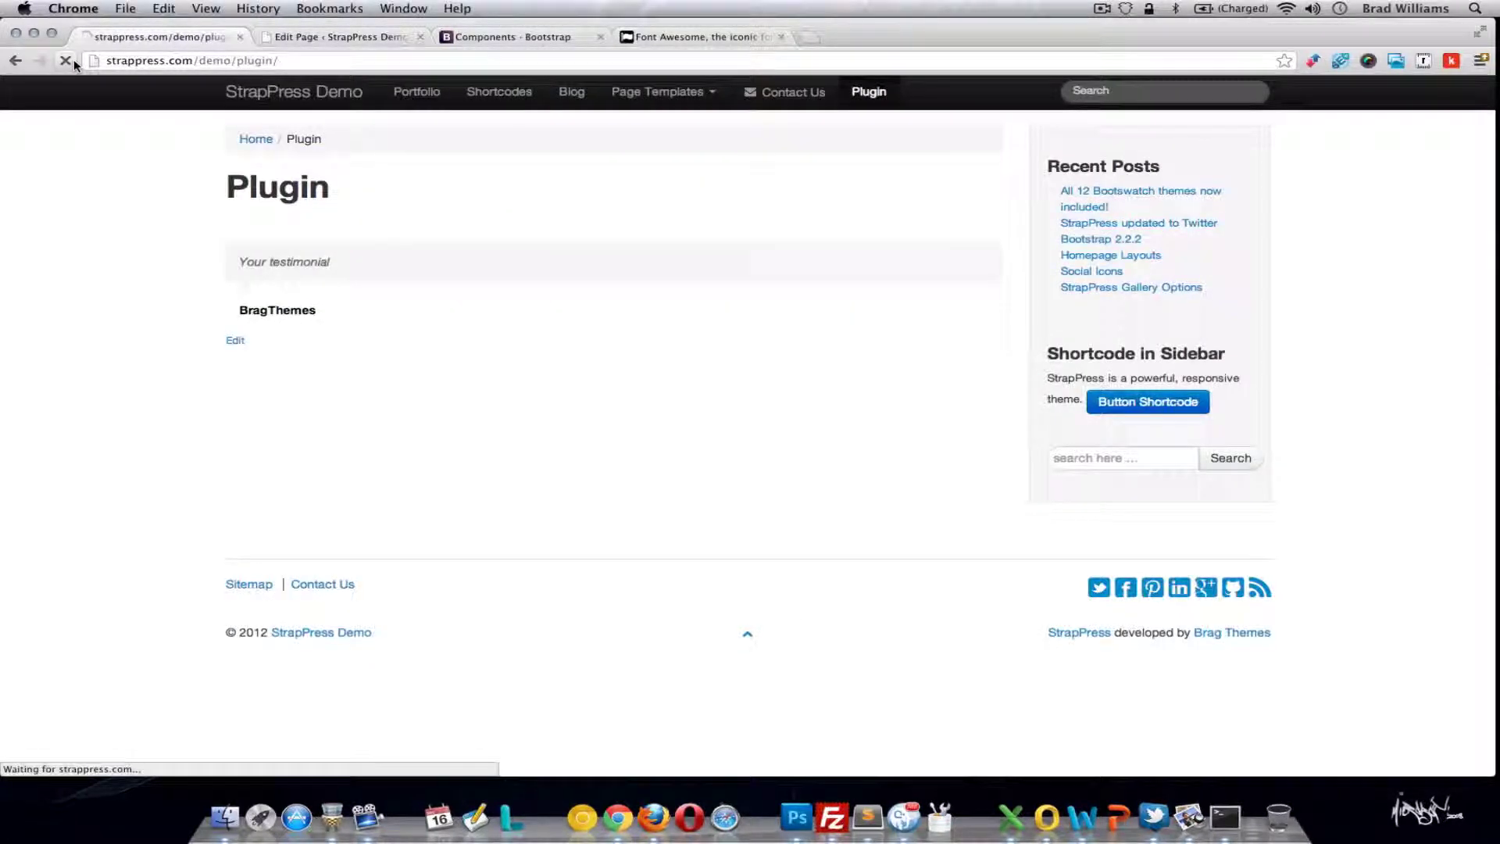
click(281, 264)
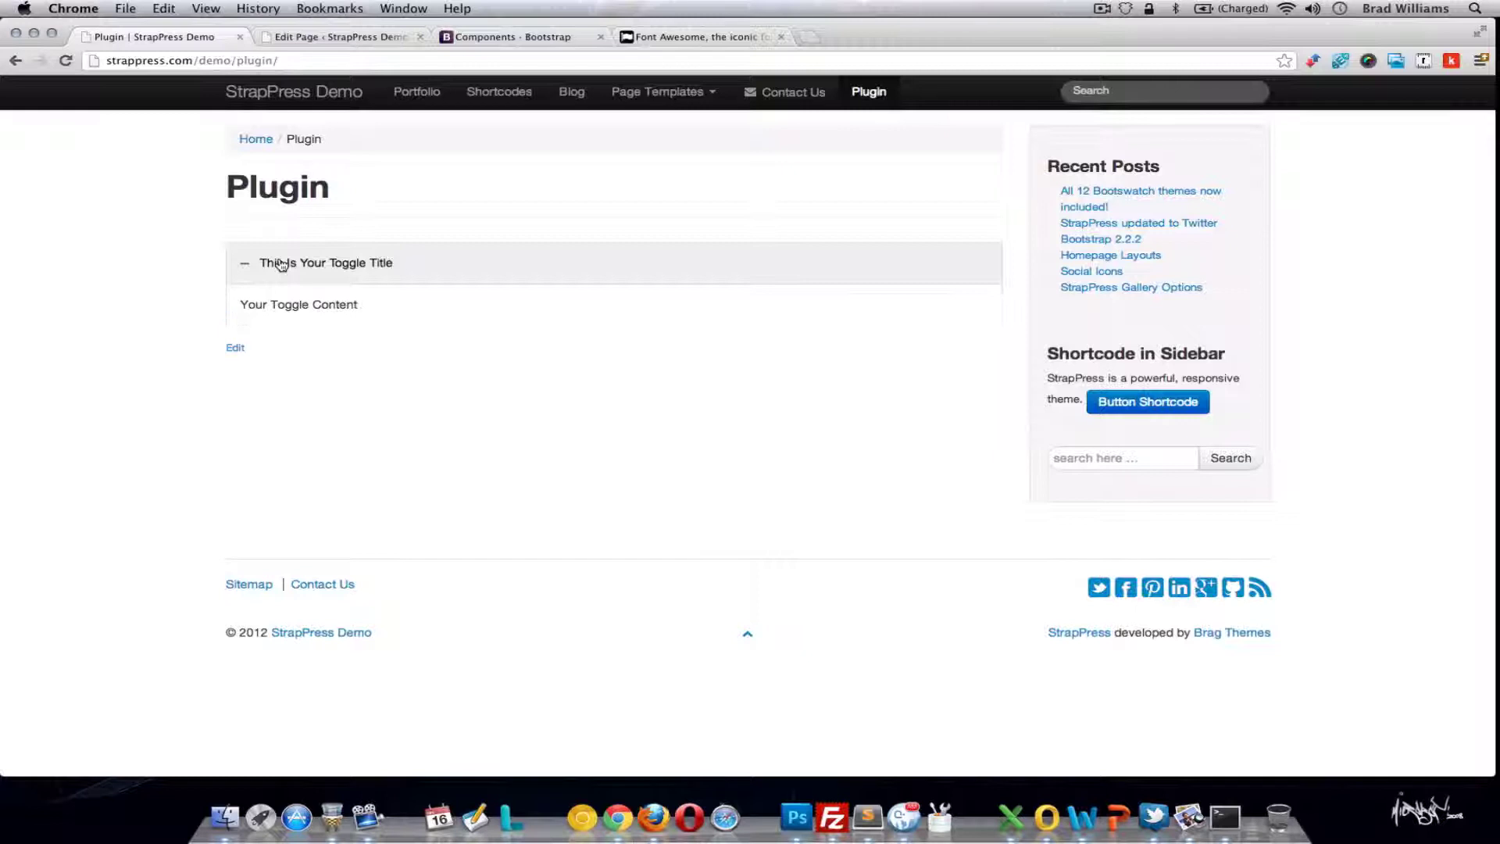
click(281, 264)
click(281, 265)
click(282, 264)
click(281, 264)
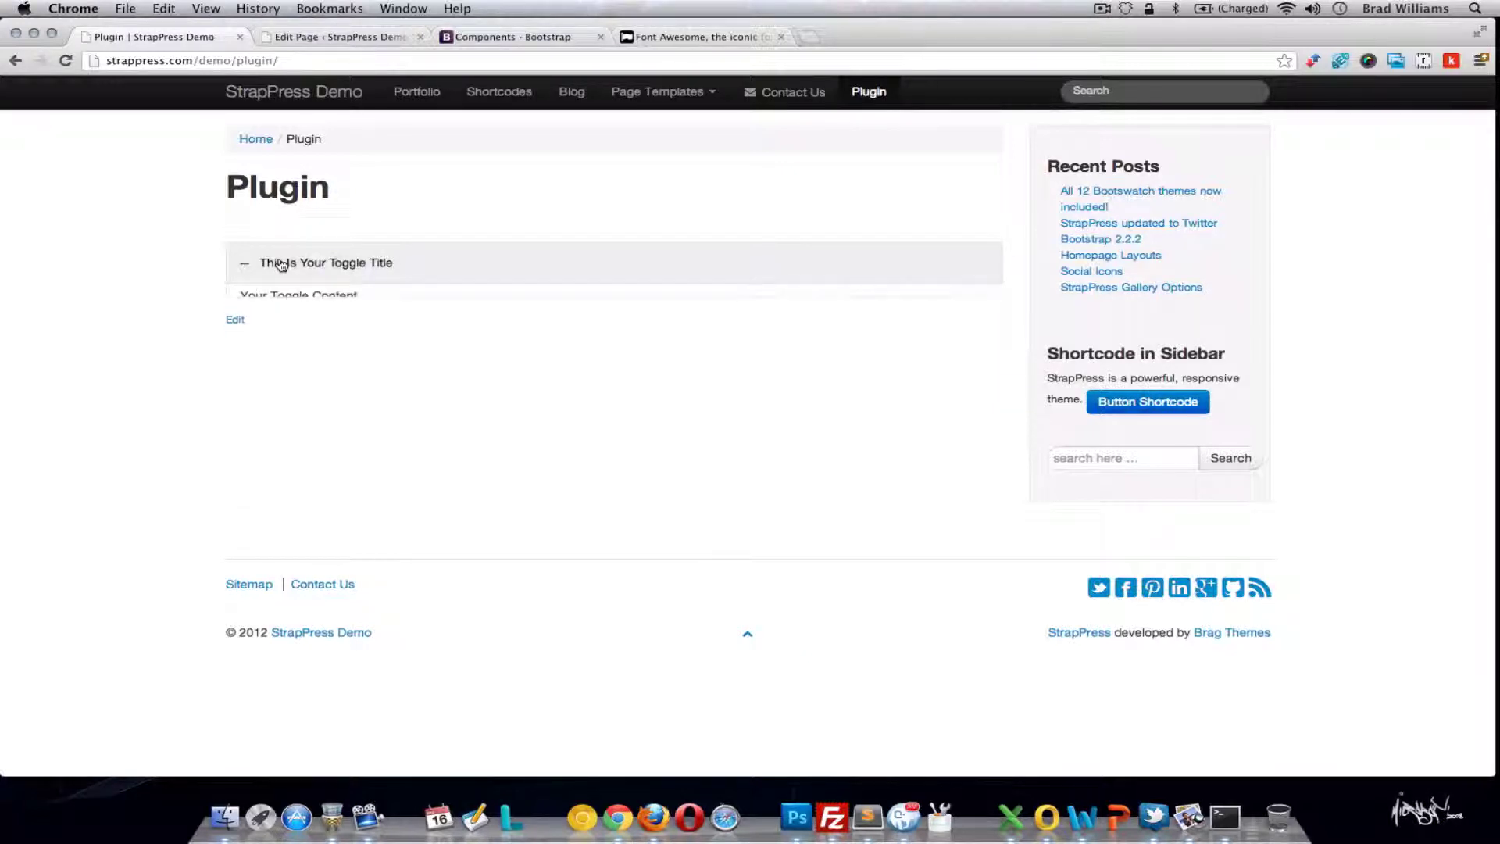
key(ctrl+Tab)
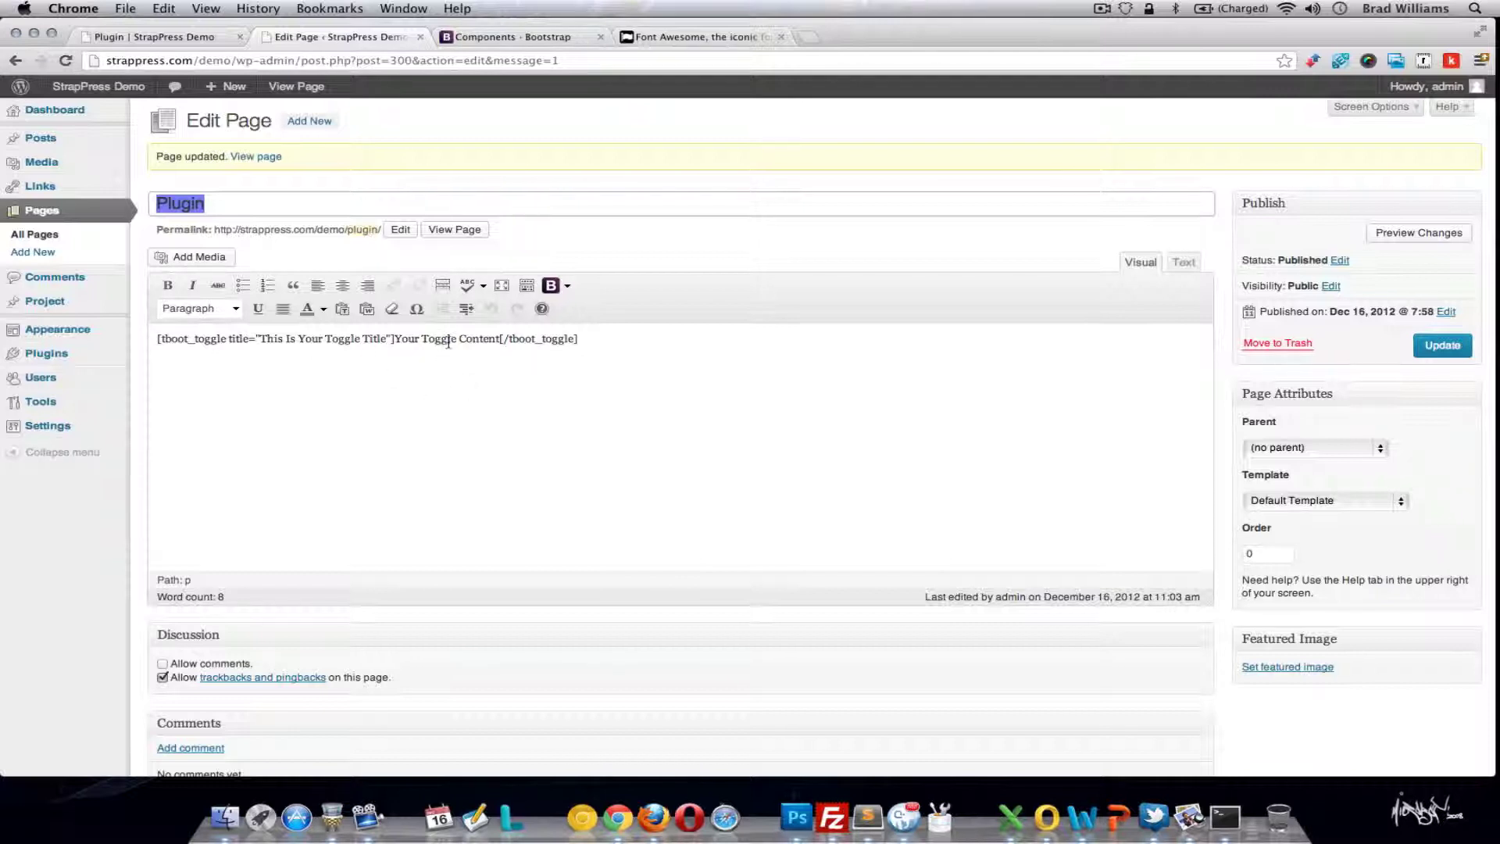
- Replace the toggle with a Tooltip shortcode and save the page
click(596, 345)
key(ctrl+a)
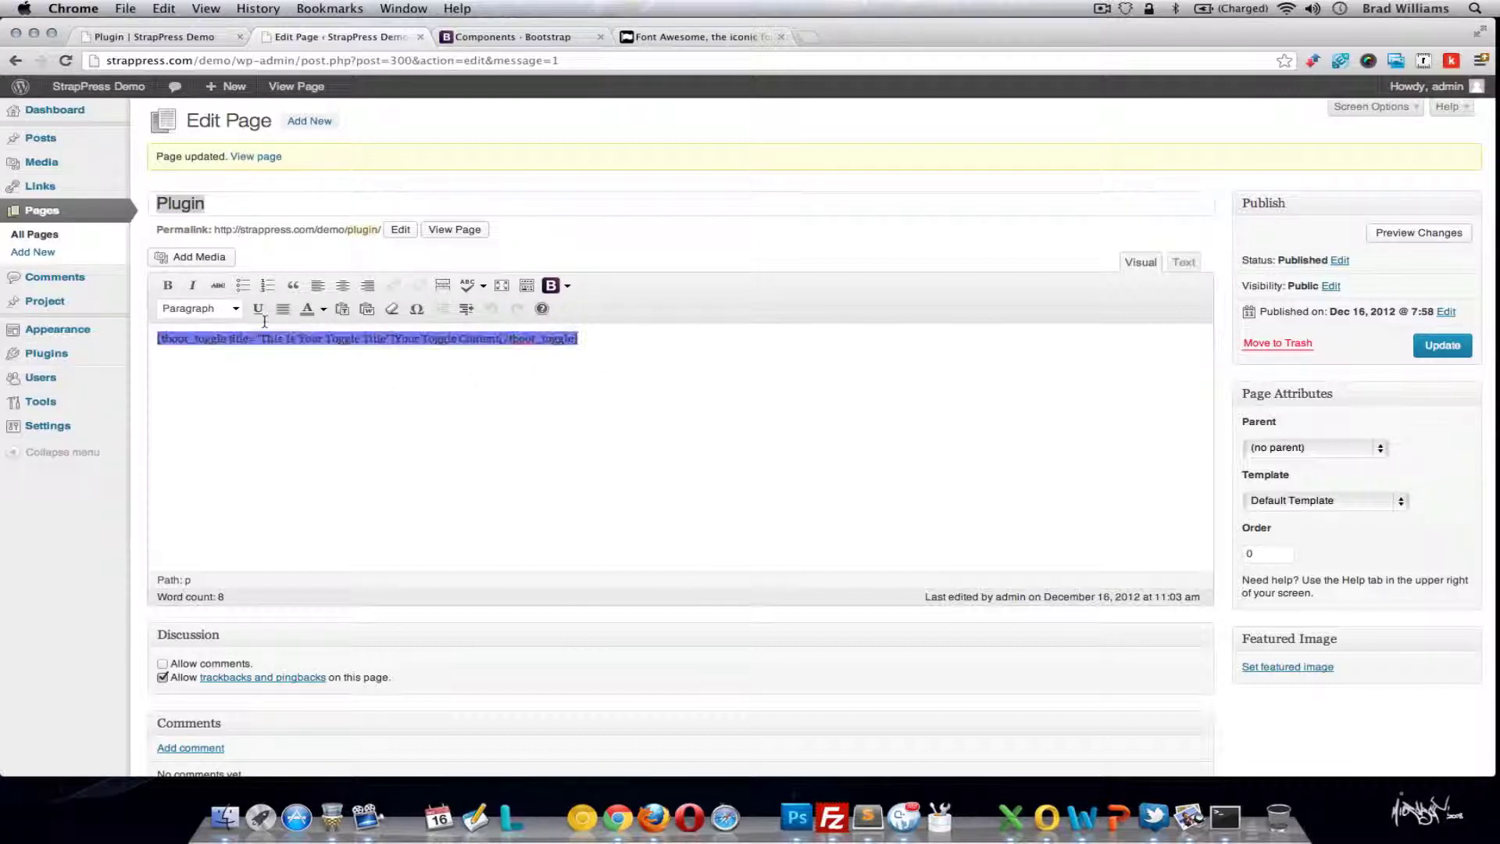
key(BackSpace)
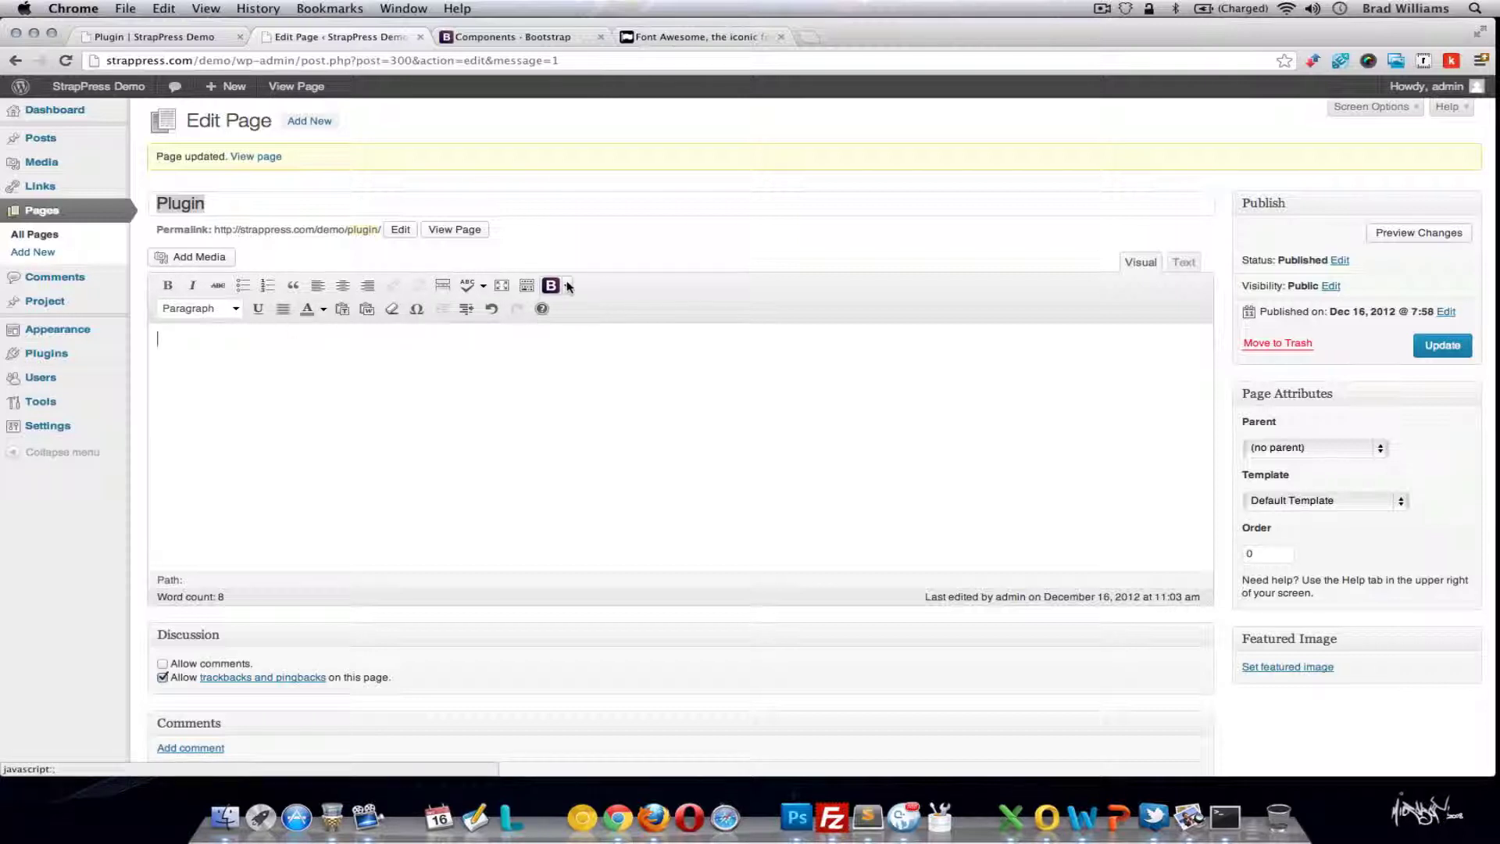
click(567, 286)
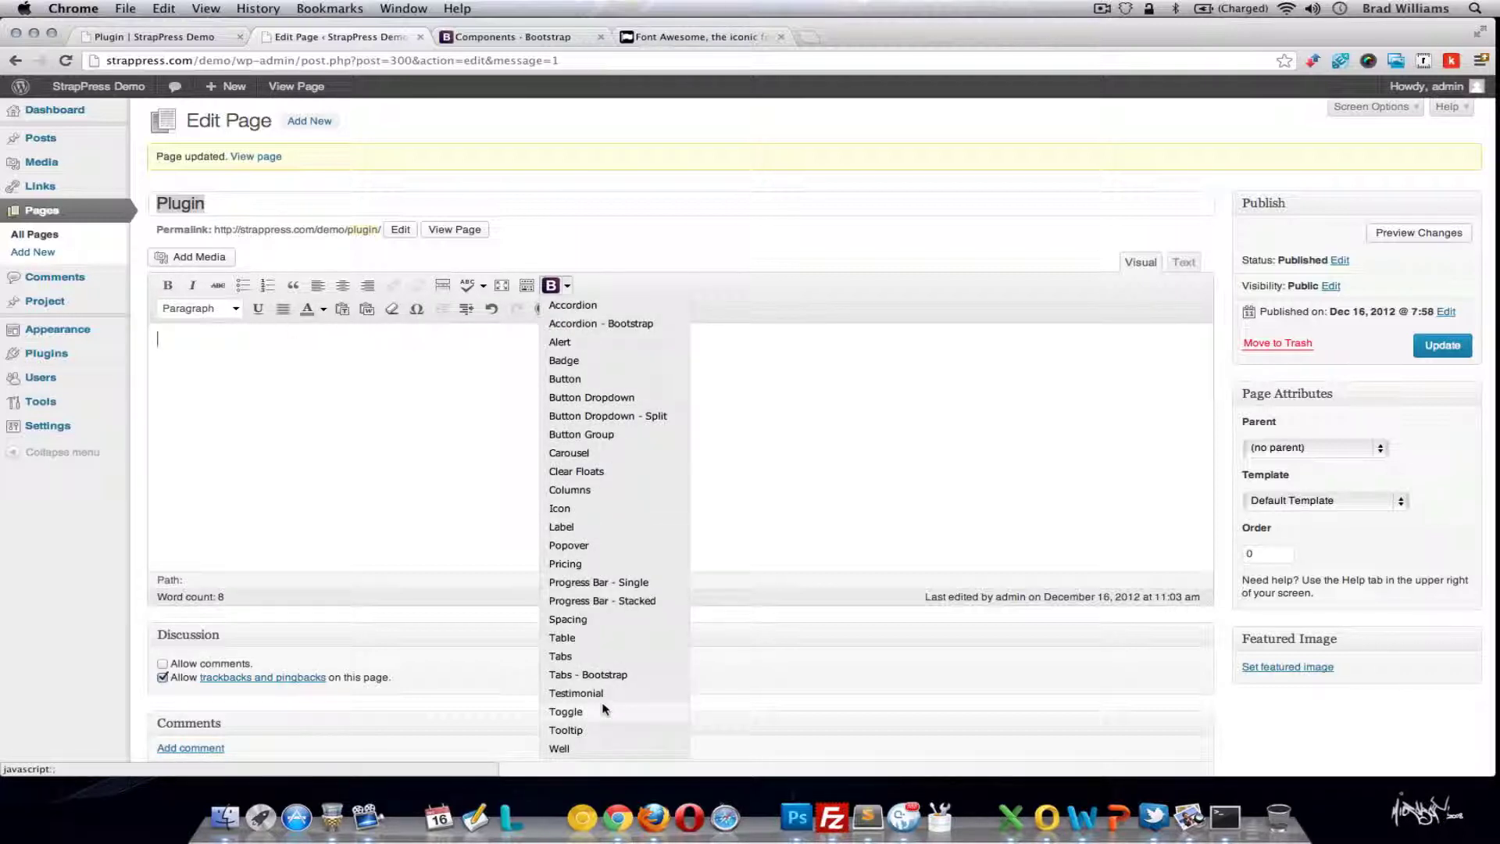
click(595, 730)
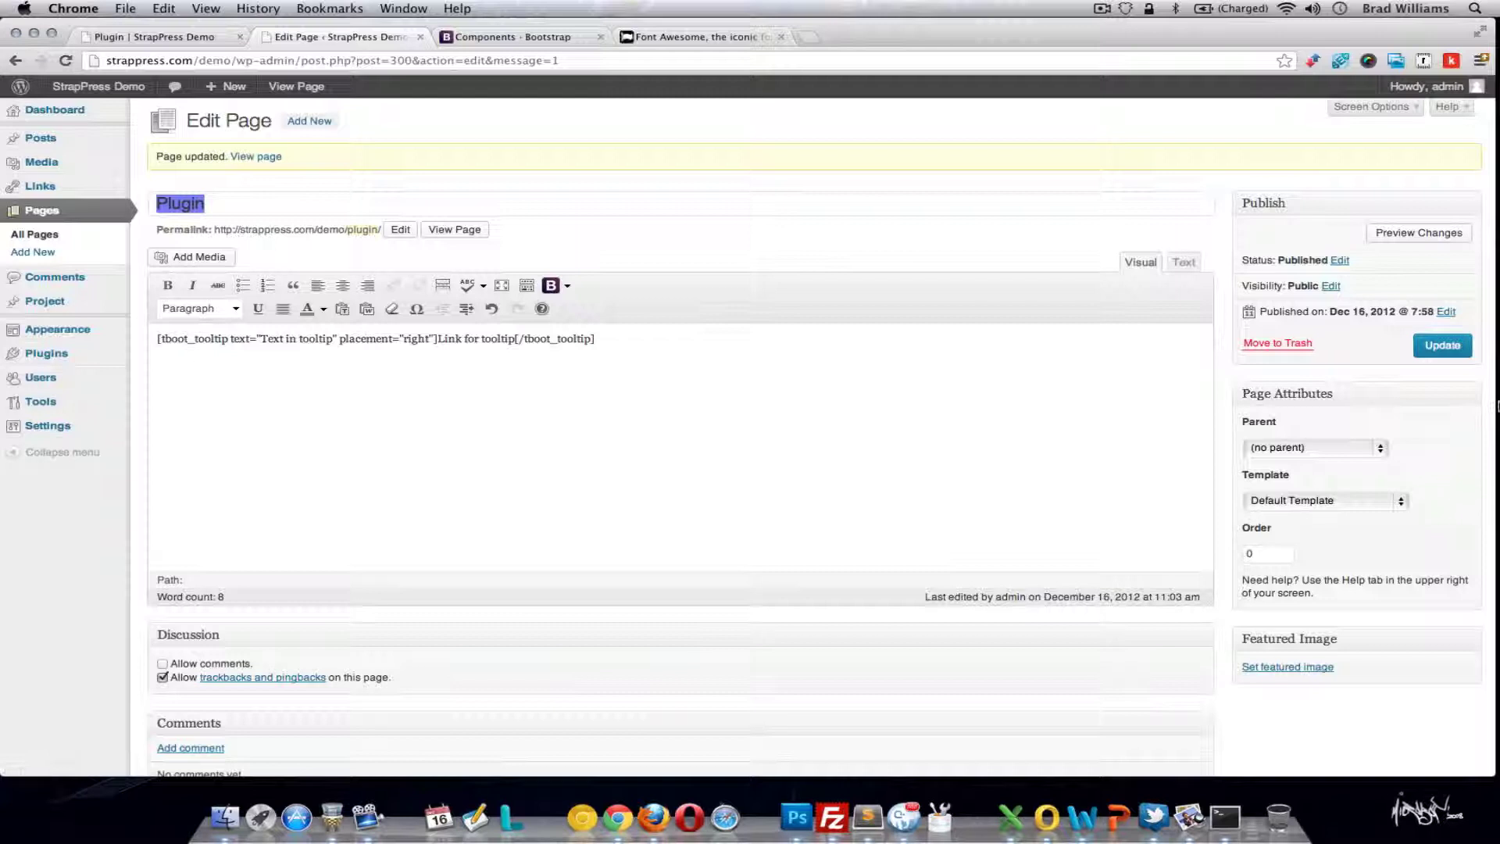
click(1450, 357)
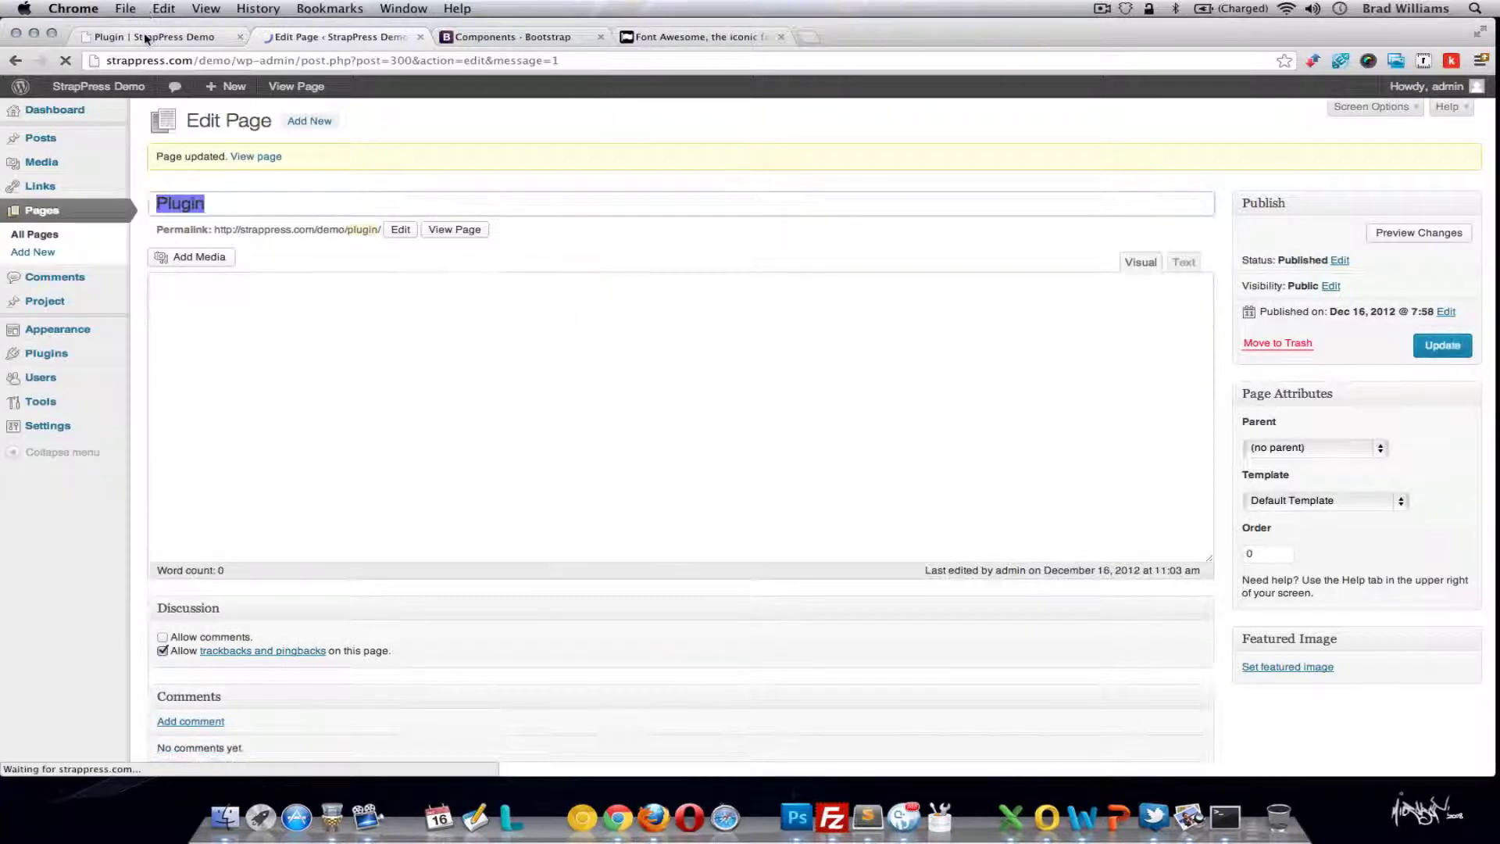
- Reload the live page and show 'Text in tooltip' on the 'Link for tooltip' link
click(146, 37)
click(66, 60)
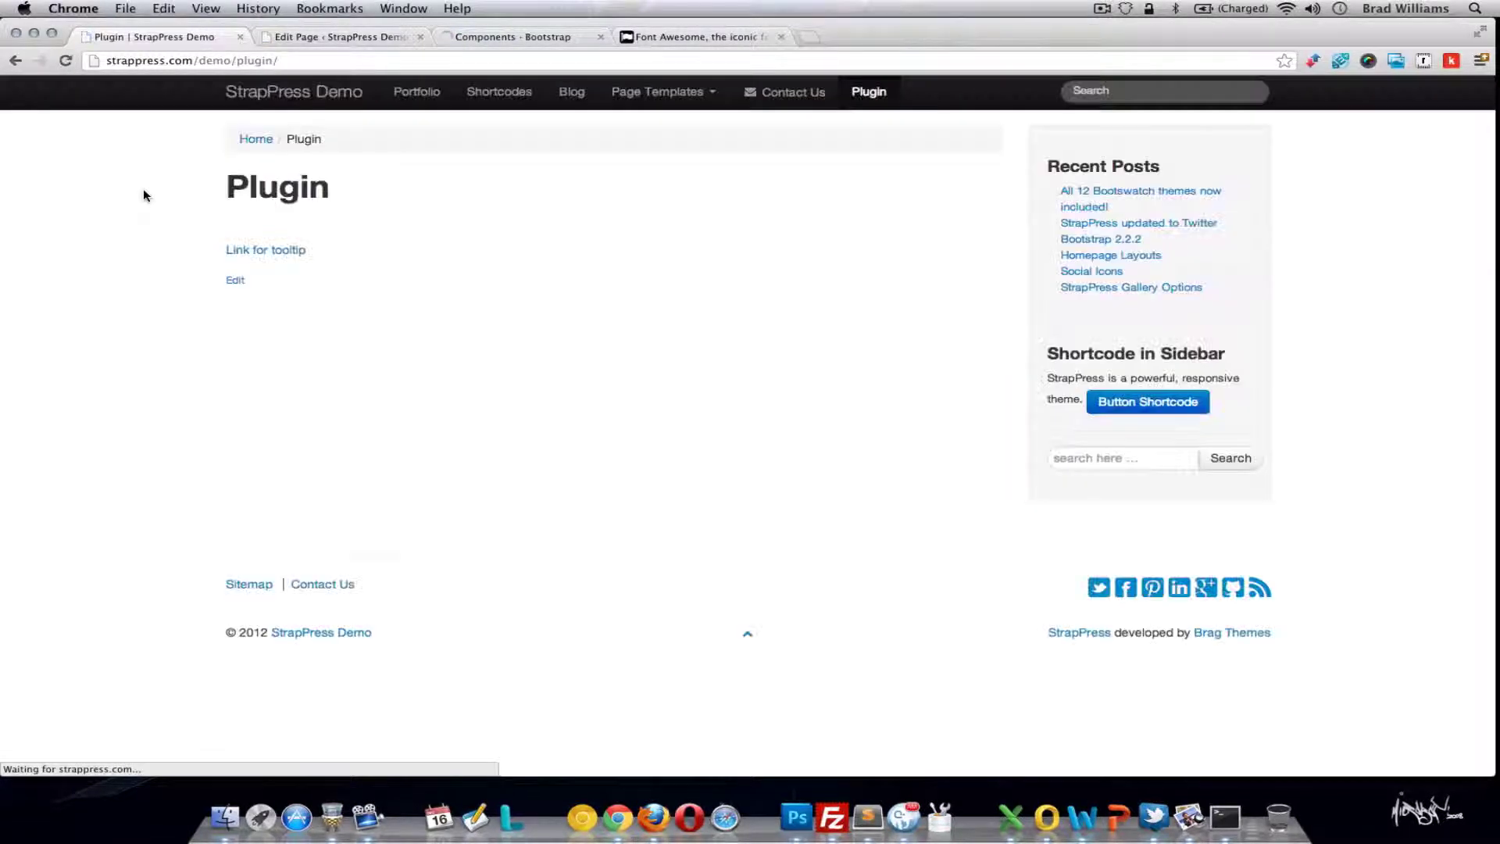
mouse_move(243, 254)
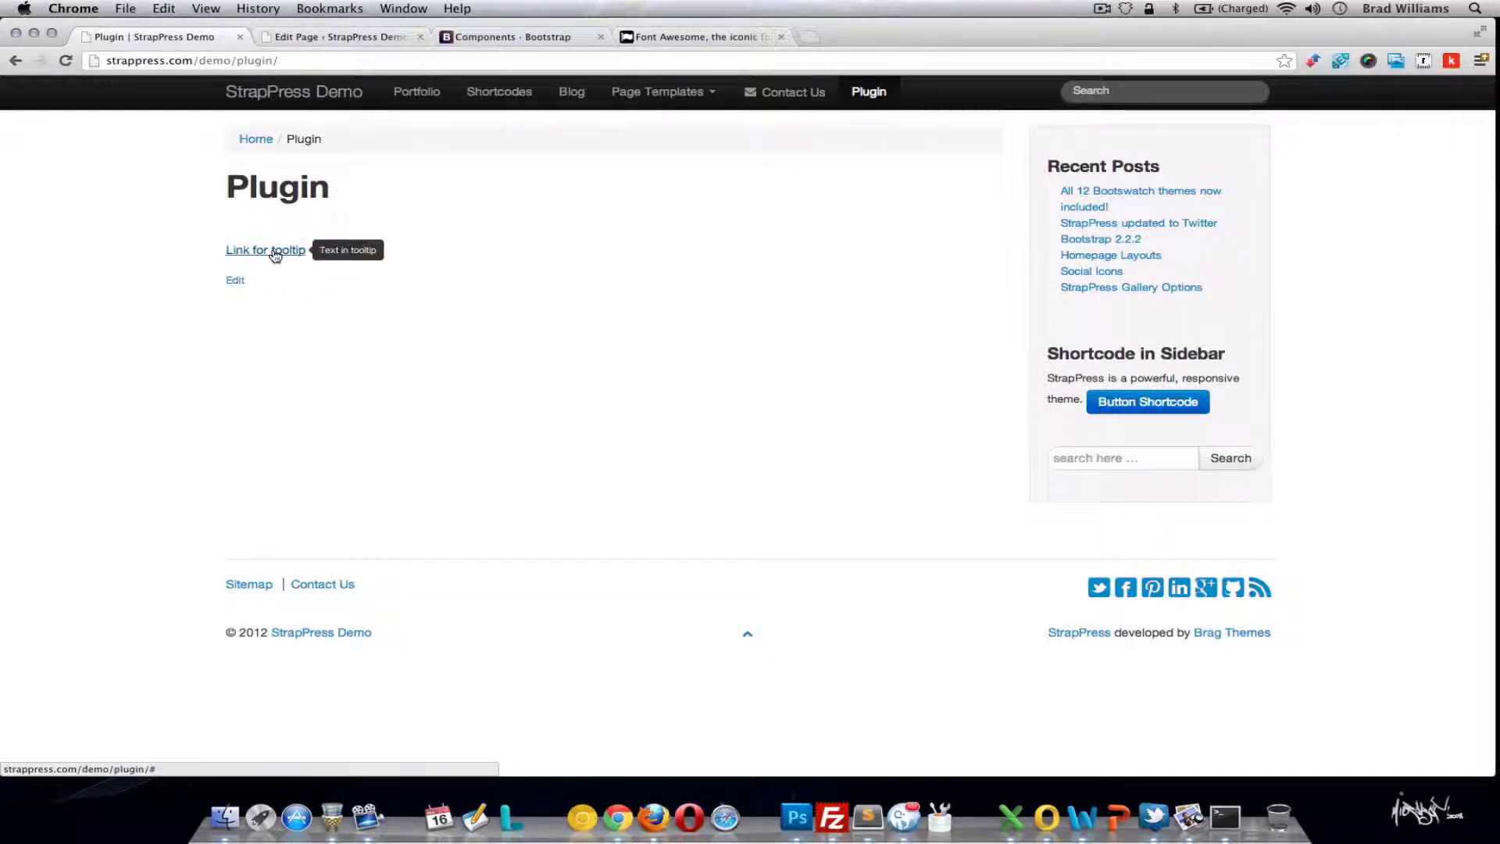
click(334, 37)
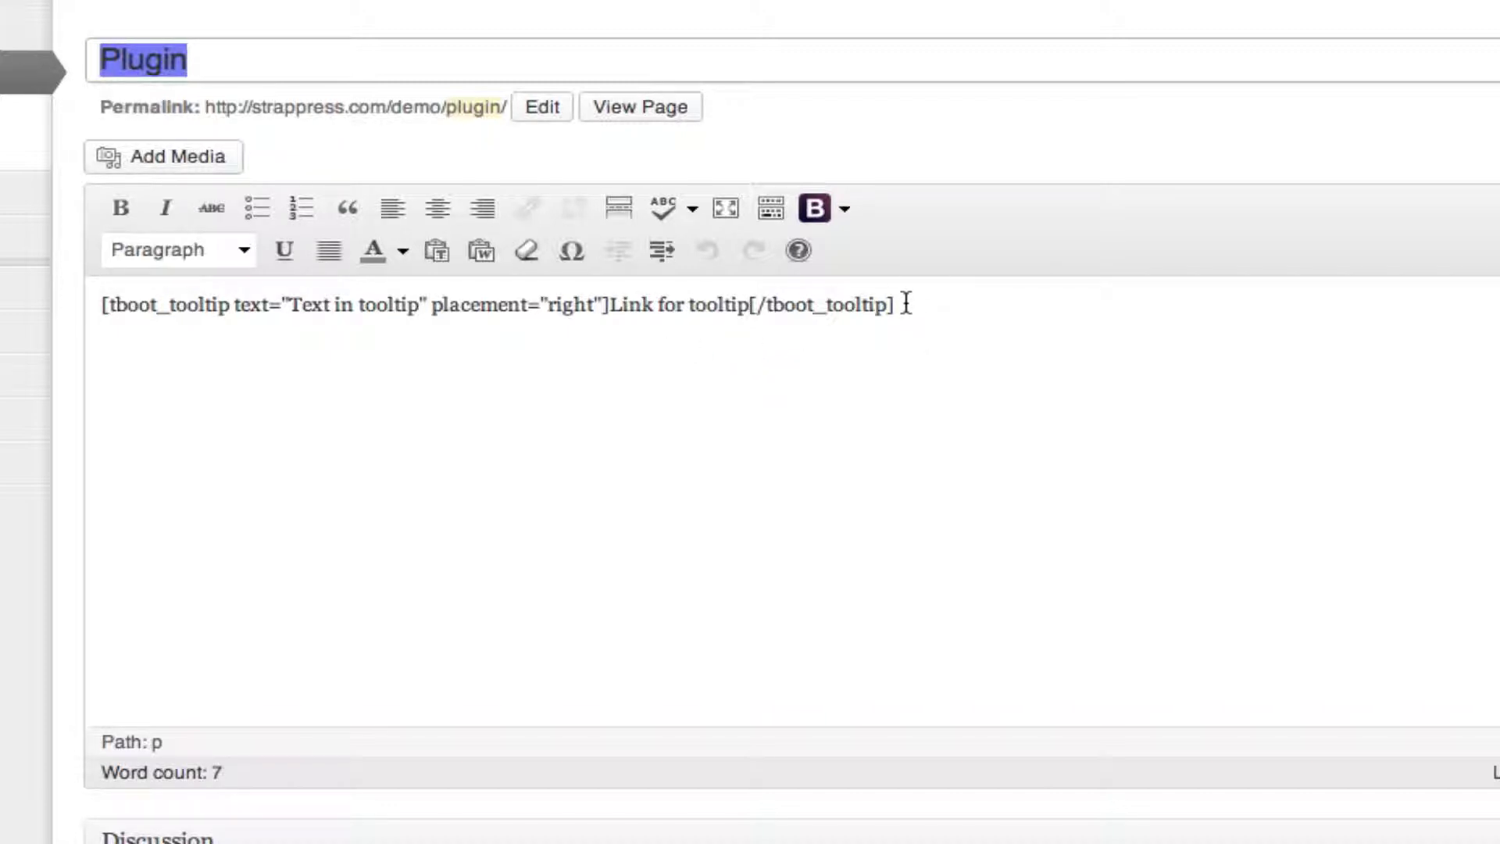
- Replace the tooltip with a Well shortcode and preview it on the live page
drag(906, 304, 324, 288)
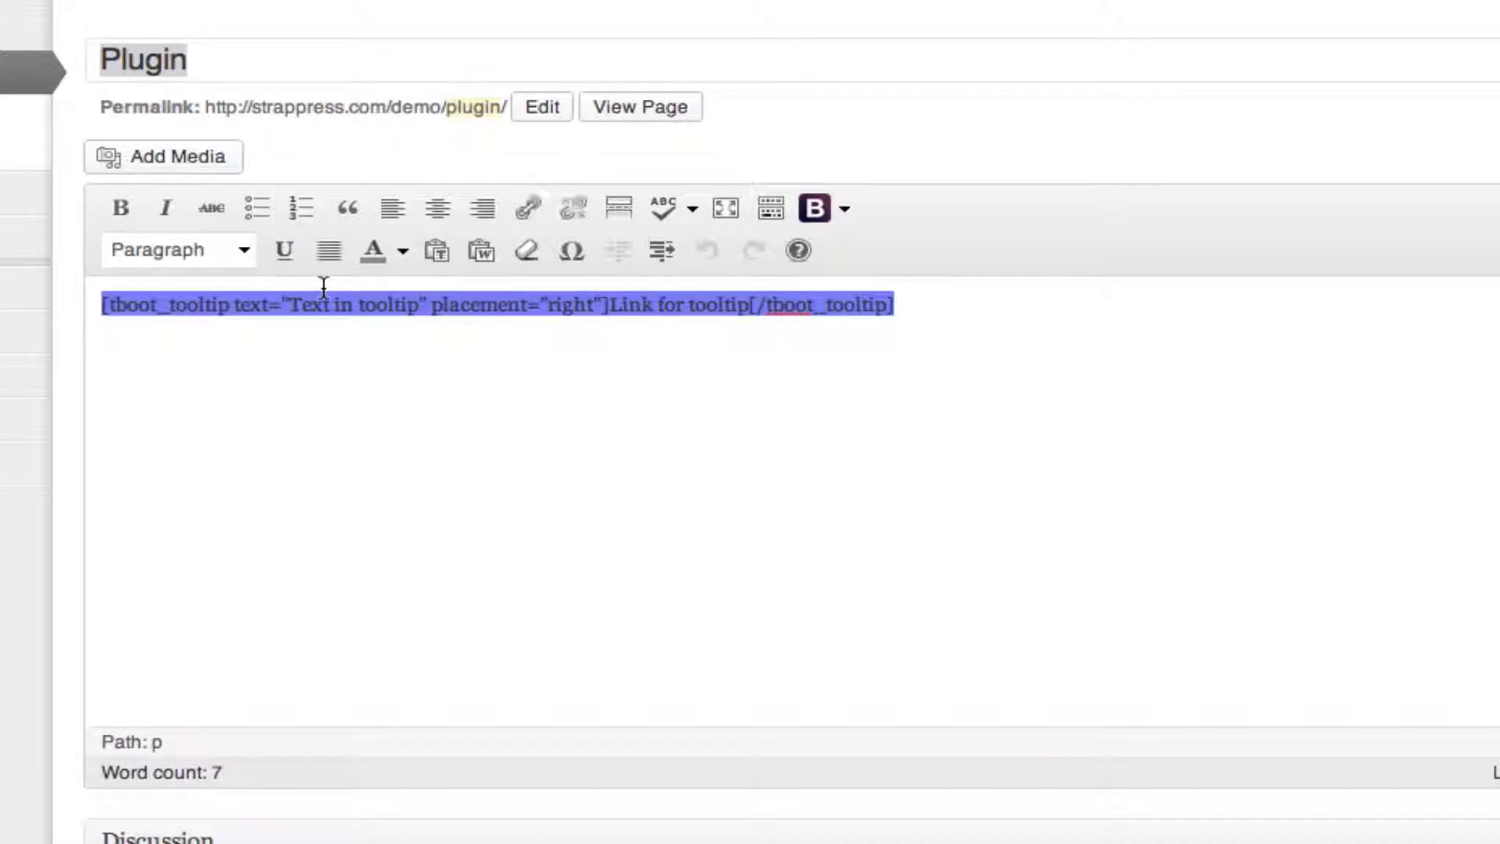
key(BackSpace)
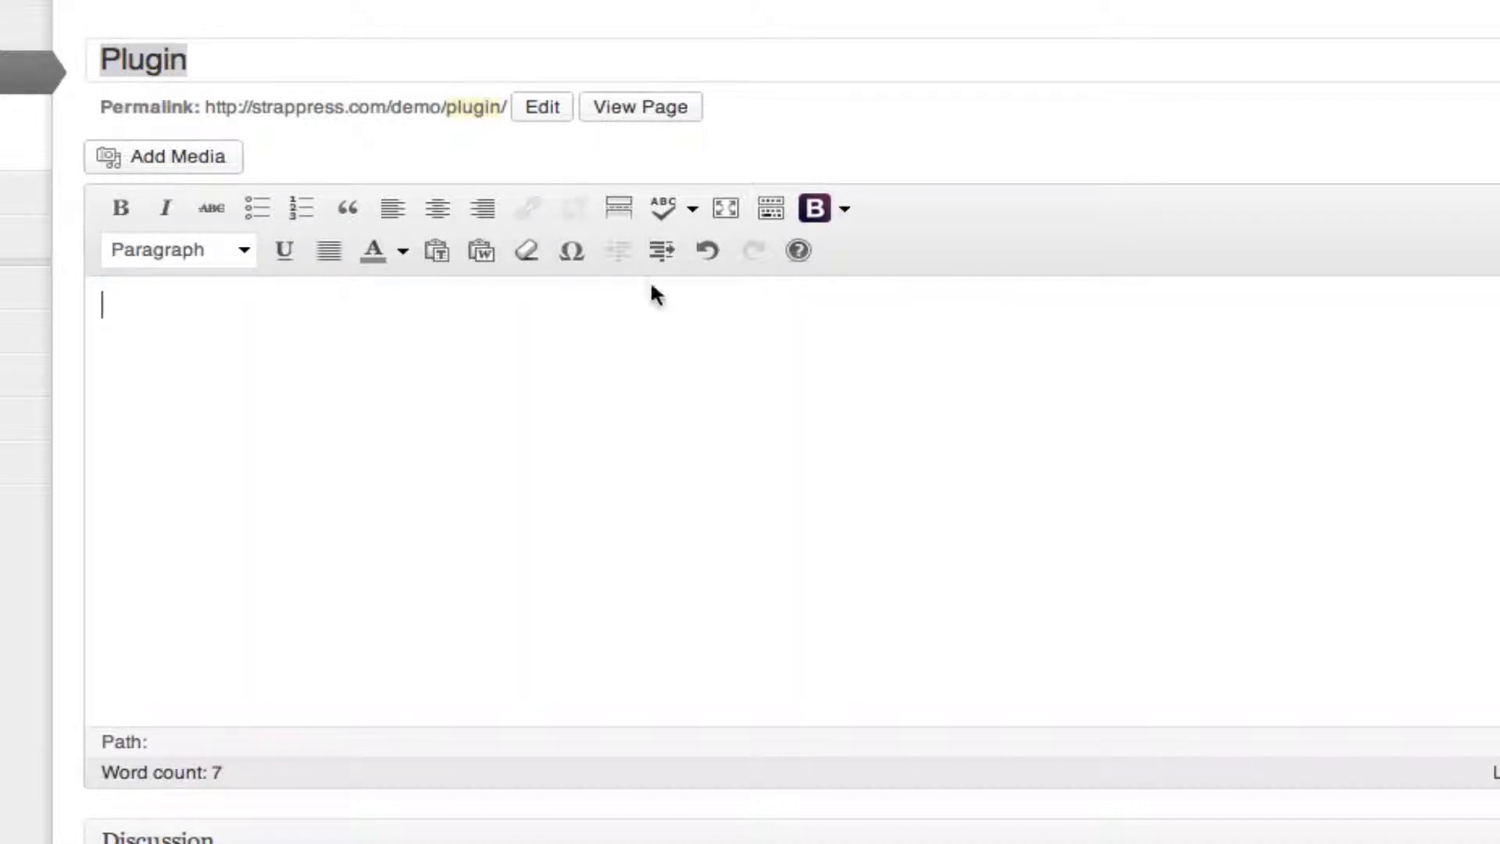
click(845, 209)
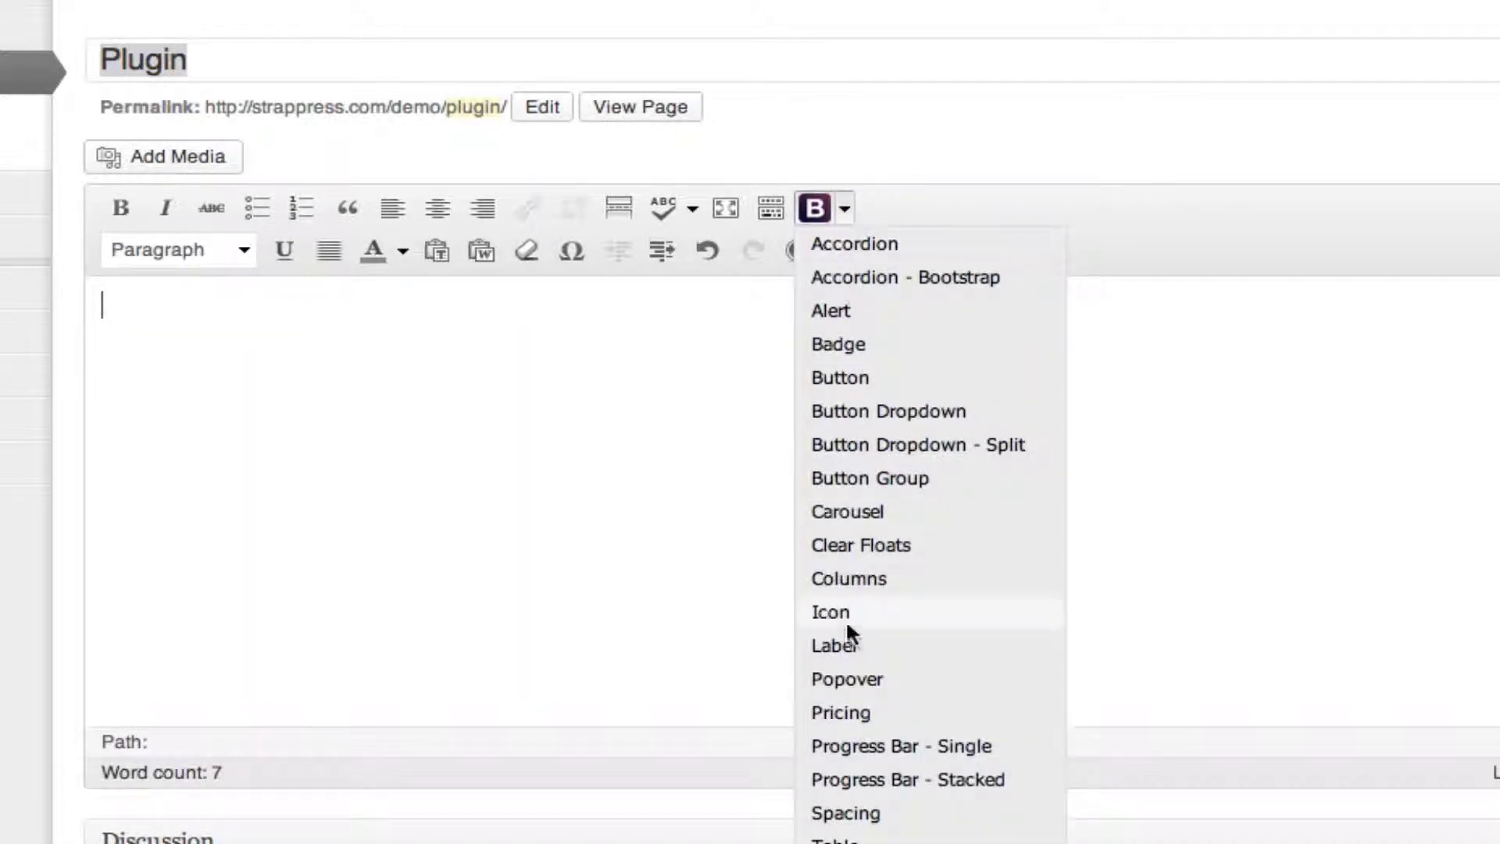
scroll(844, 664, down, 4)
click(845, 778)
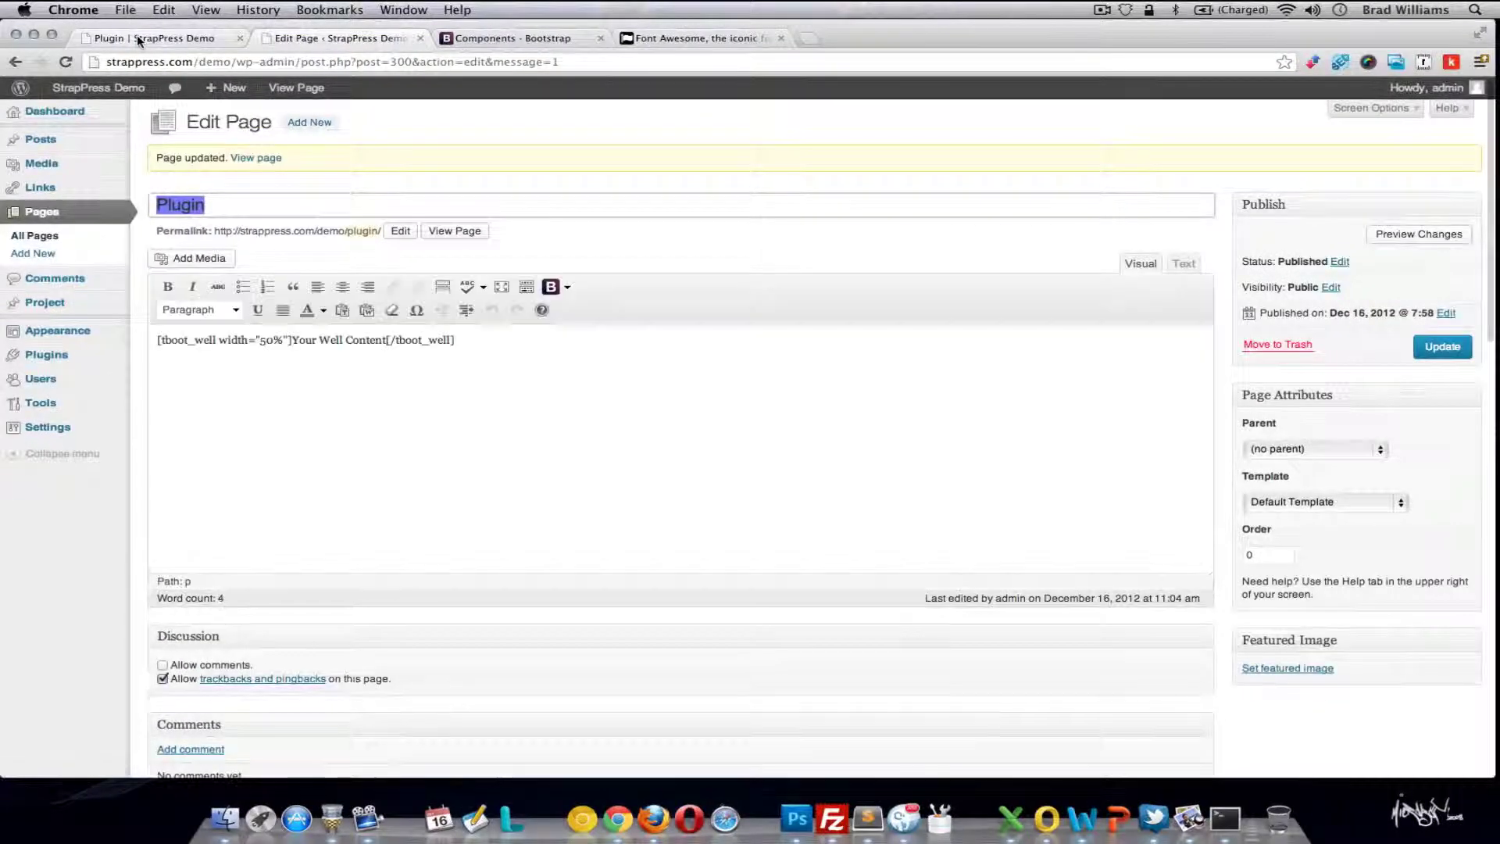
click(137, 34)
click(65, 62)
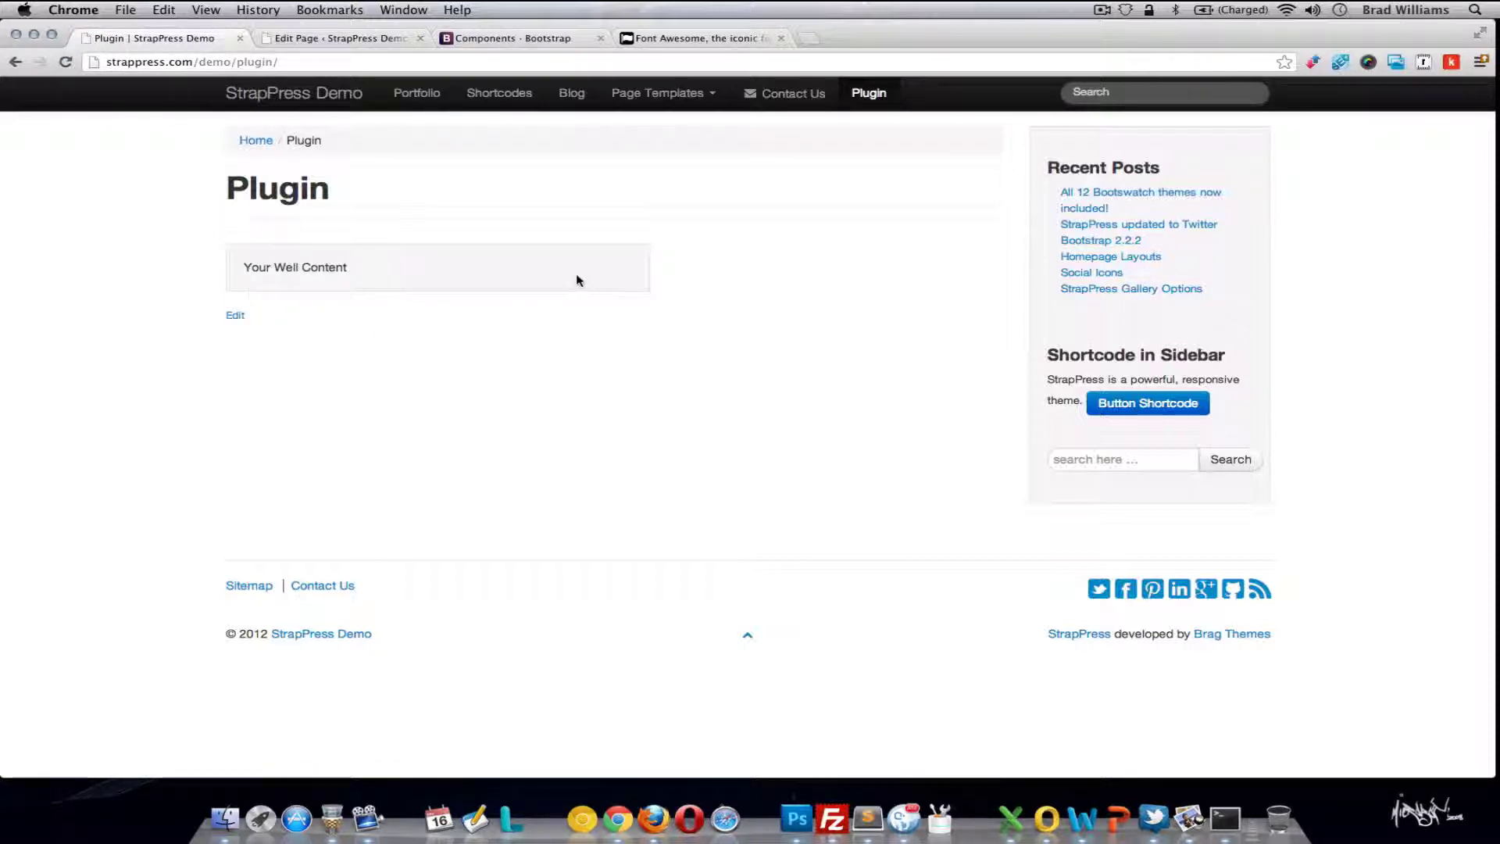
click(352, 37)
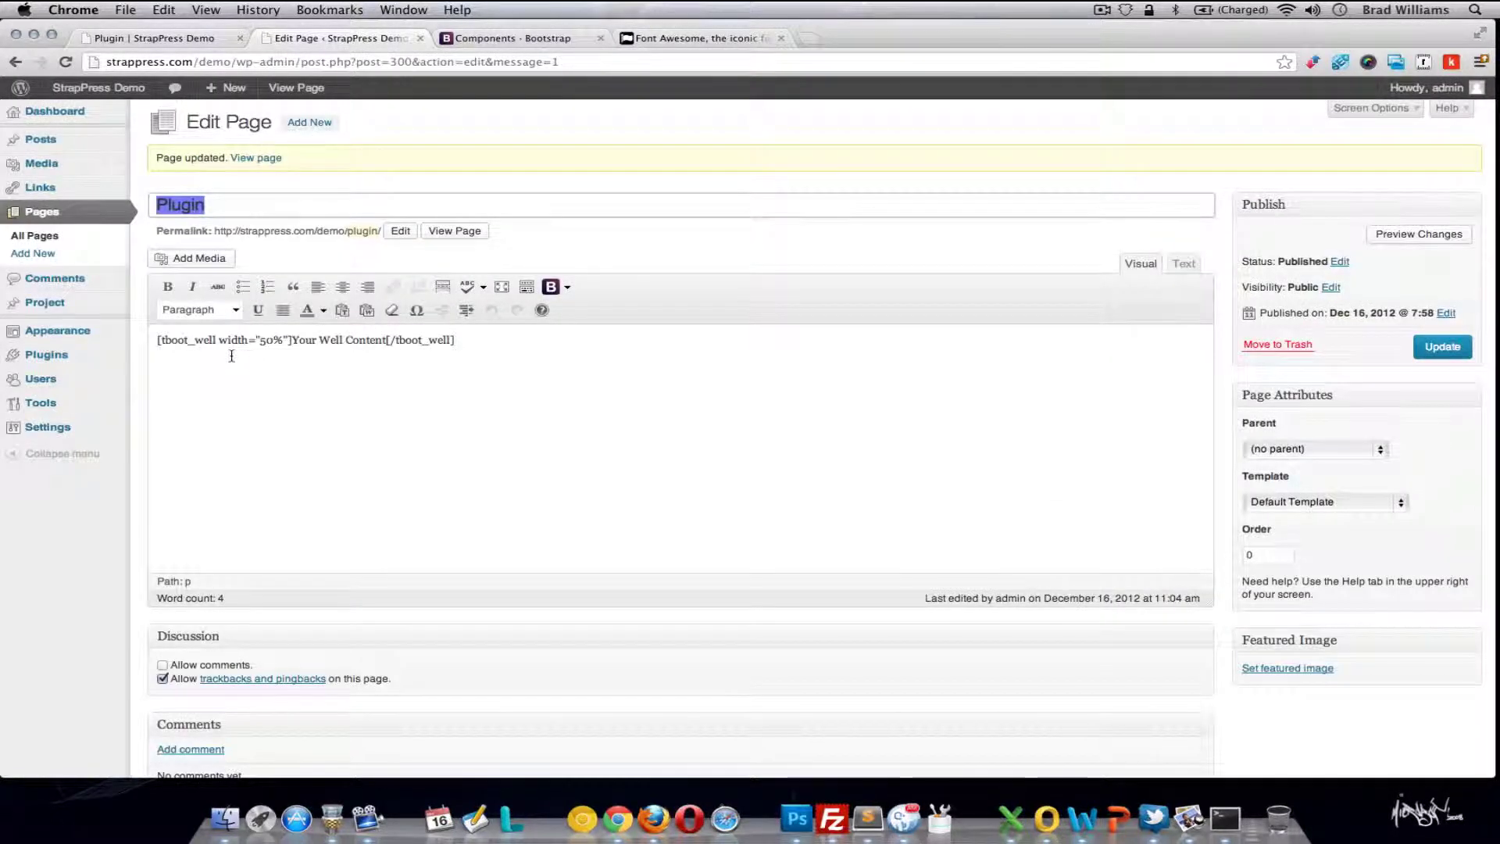
- Remove the well's width="50%" setting, save, and check the full-width well live
drag(288, 340, 221, 341)
key(BackSpace)
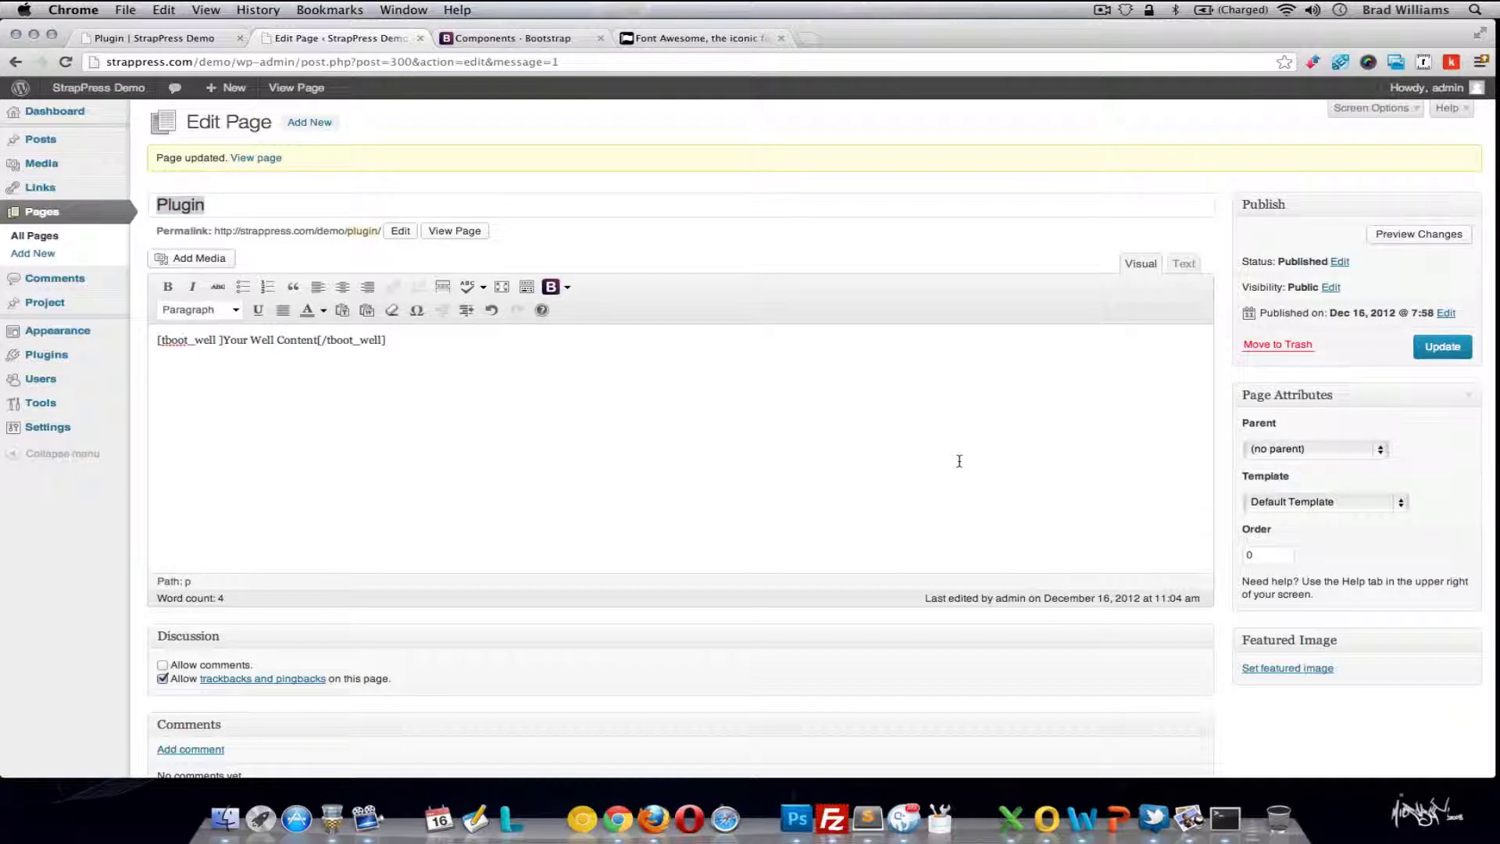
click(1440, 344)
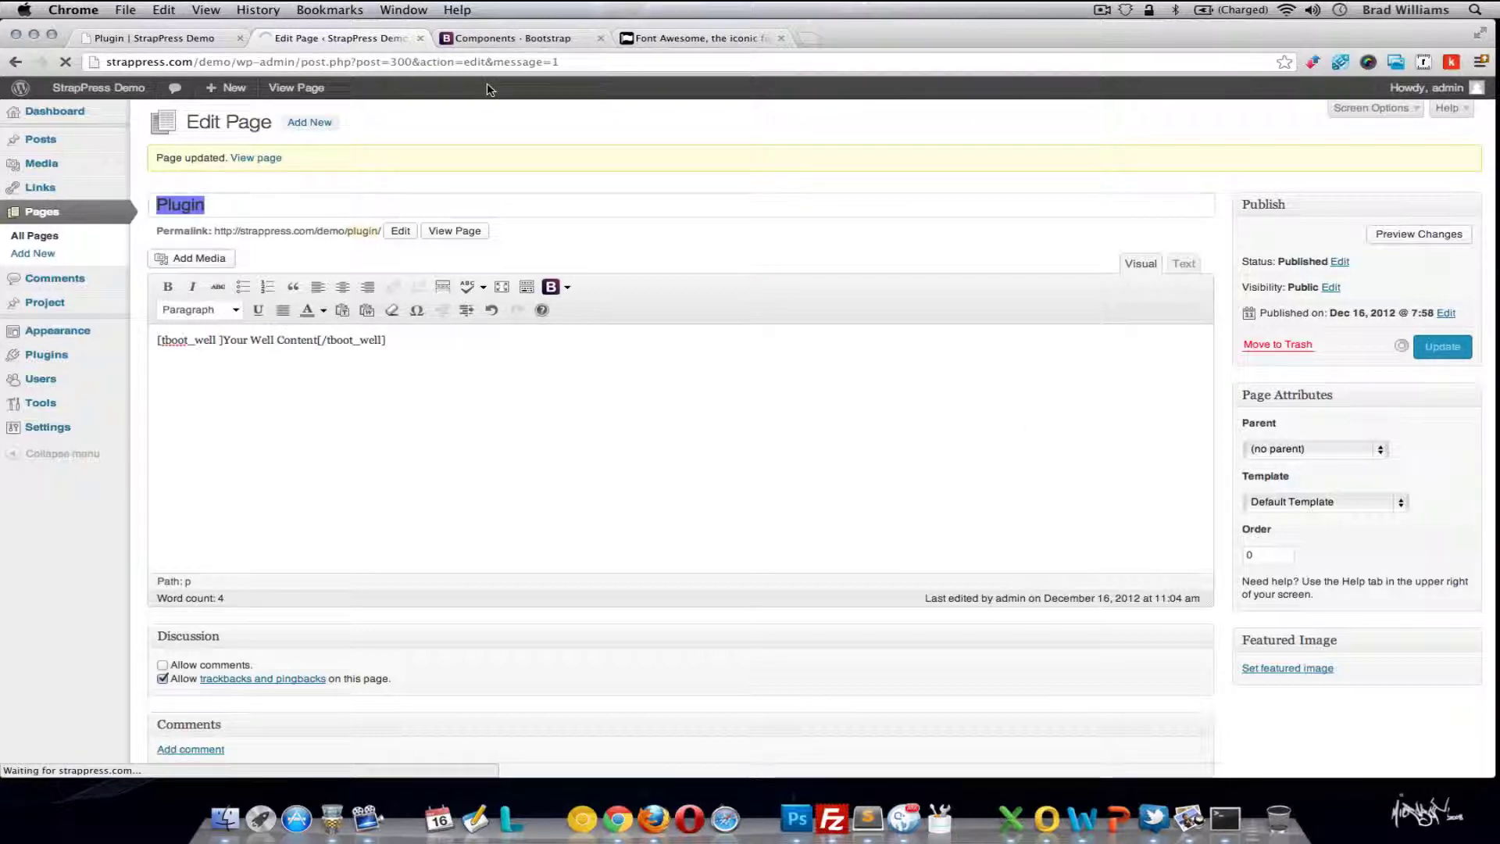
click(152, 37)
click(65, 63)
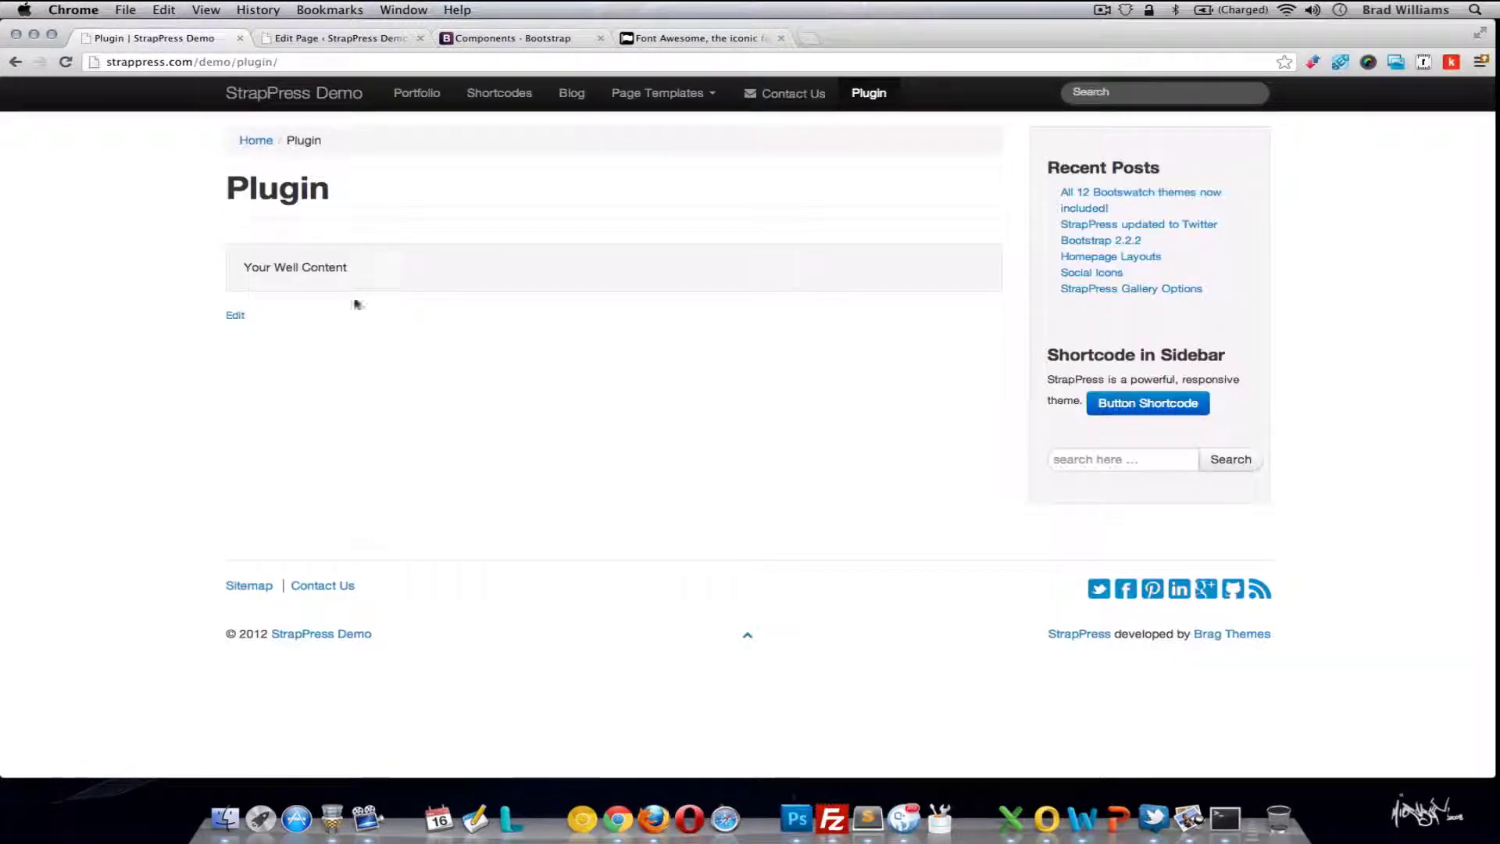
click(349, 35)
- Wrap 'Your Well Content' in a large primary button to bragthemes.com, save, and view live
drag(300, 340, 225, 340)
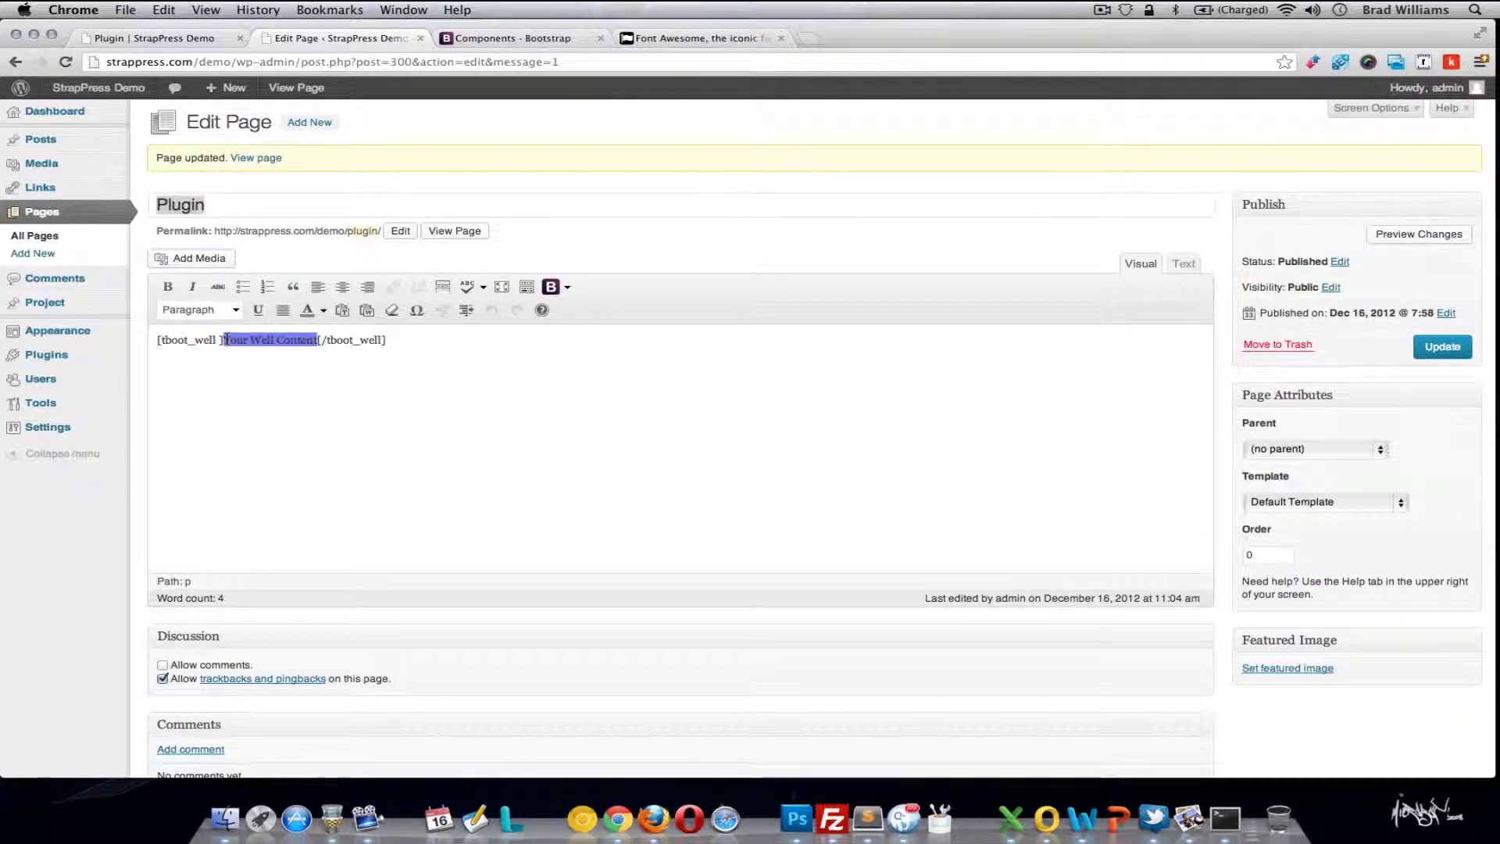
click(555, 287)
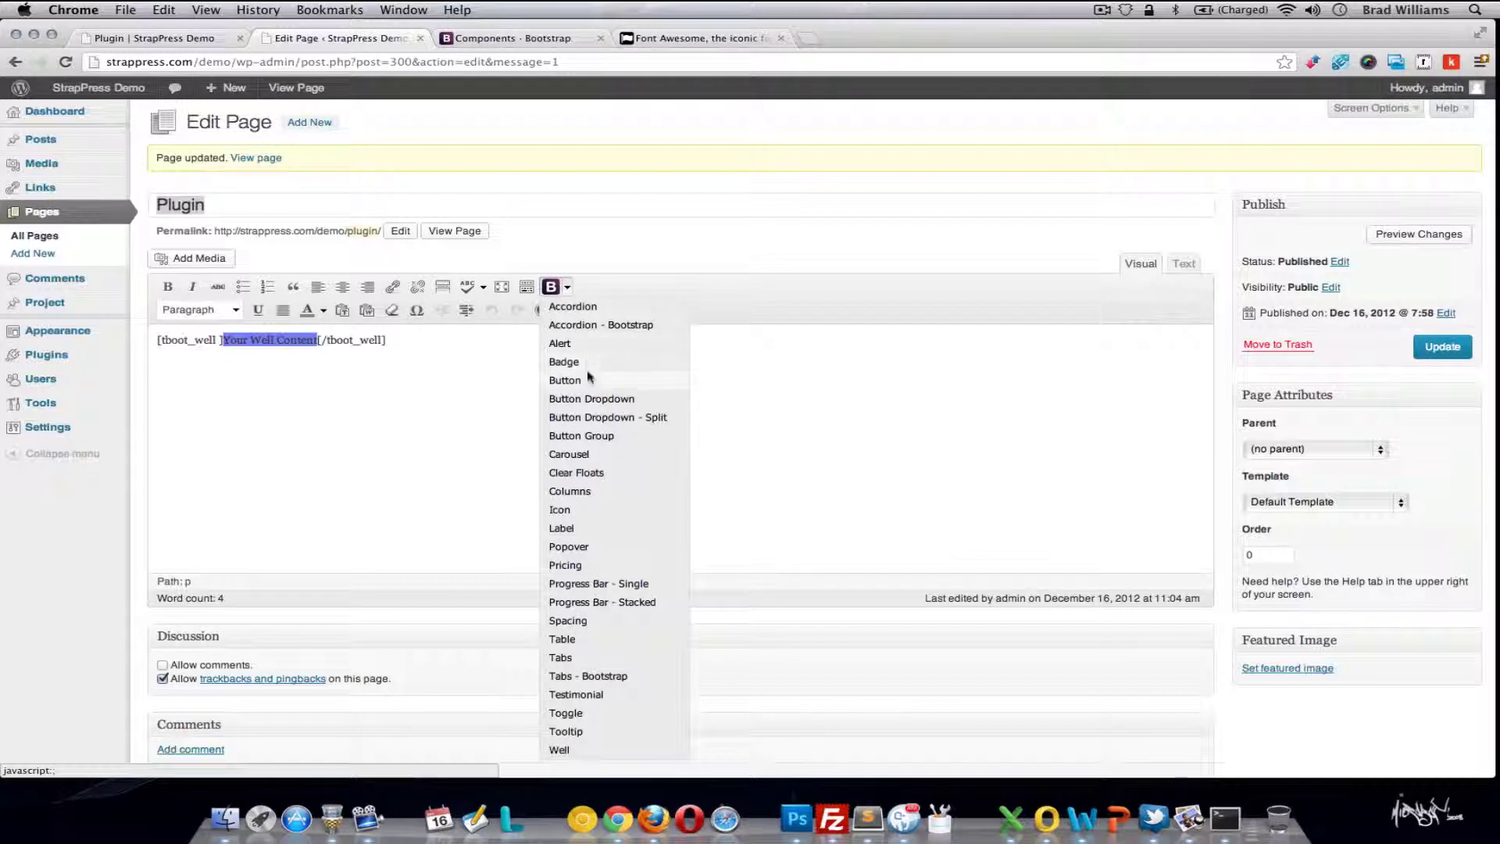
click(590, 381)
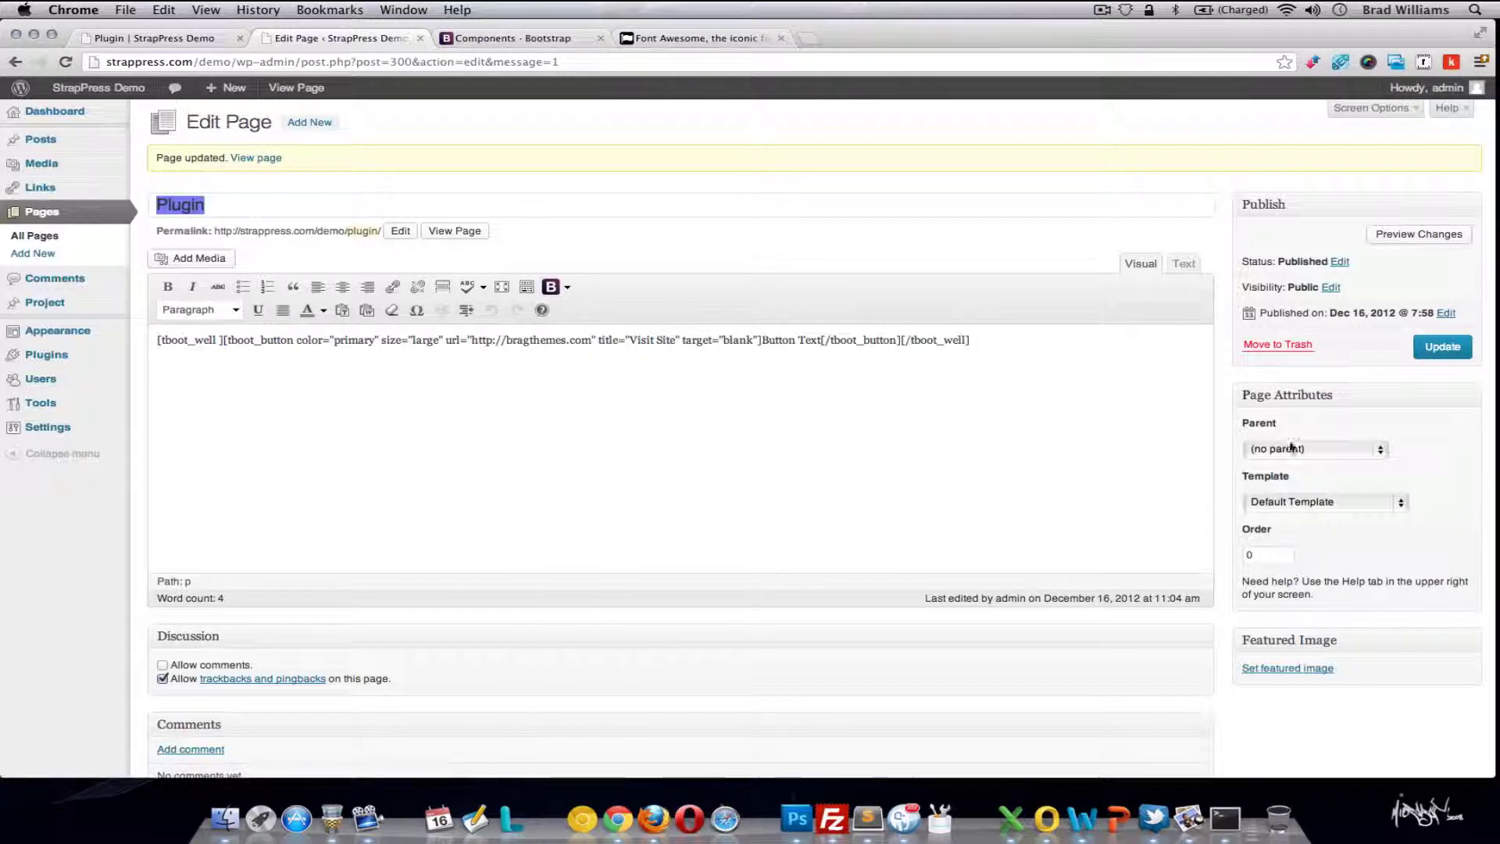
click(1442, 346)
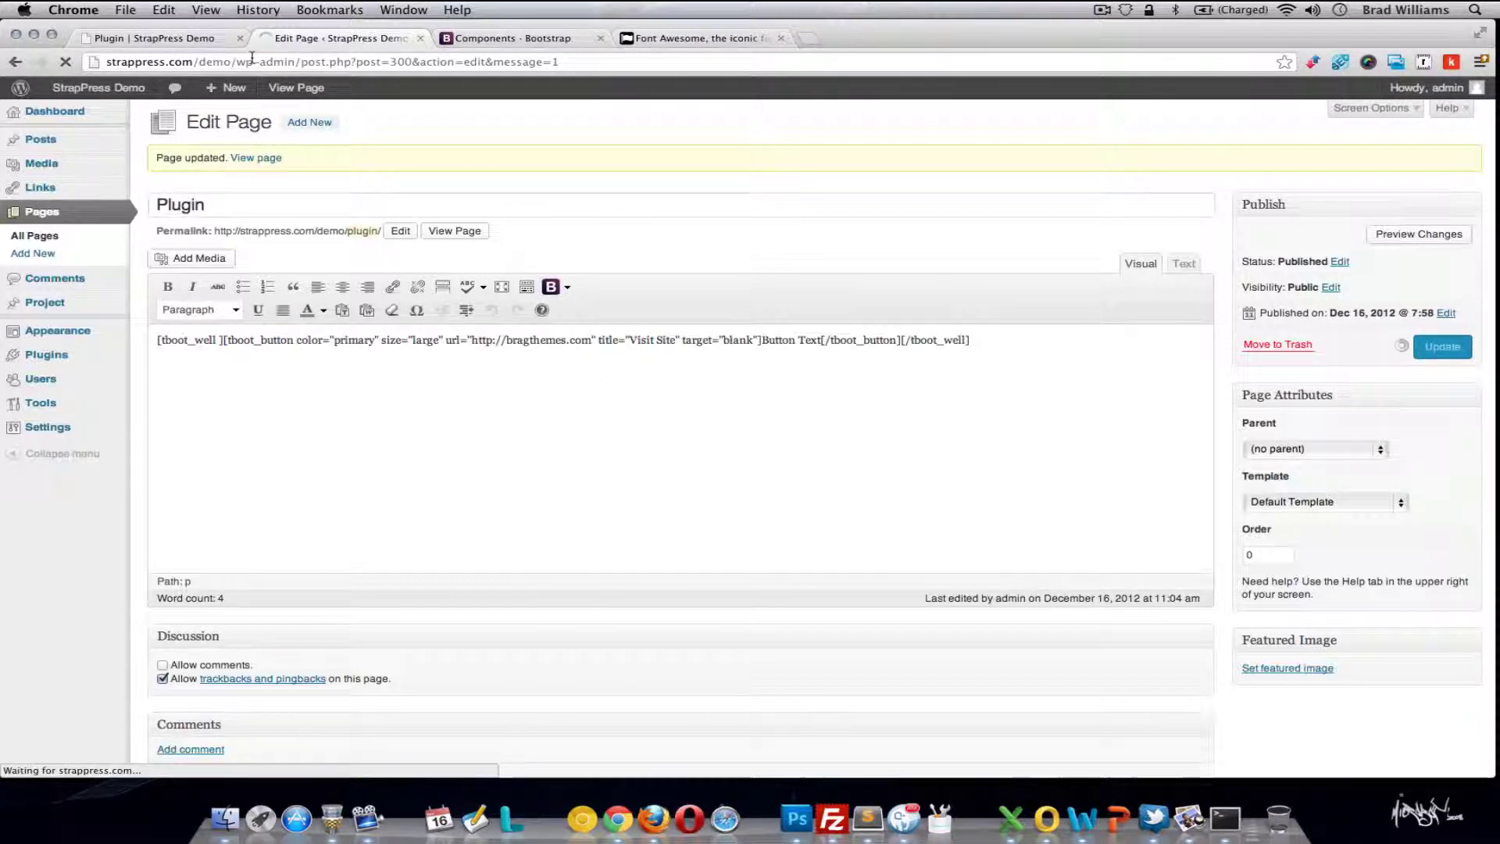
click(180, 37)
click(67, 62)
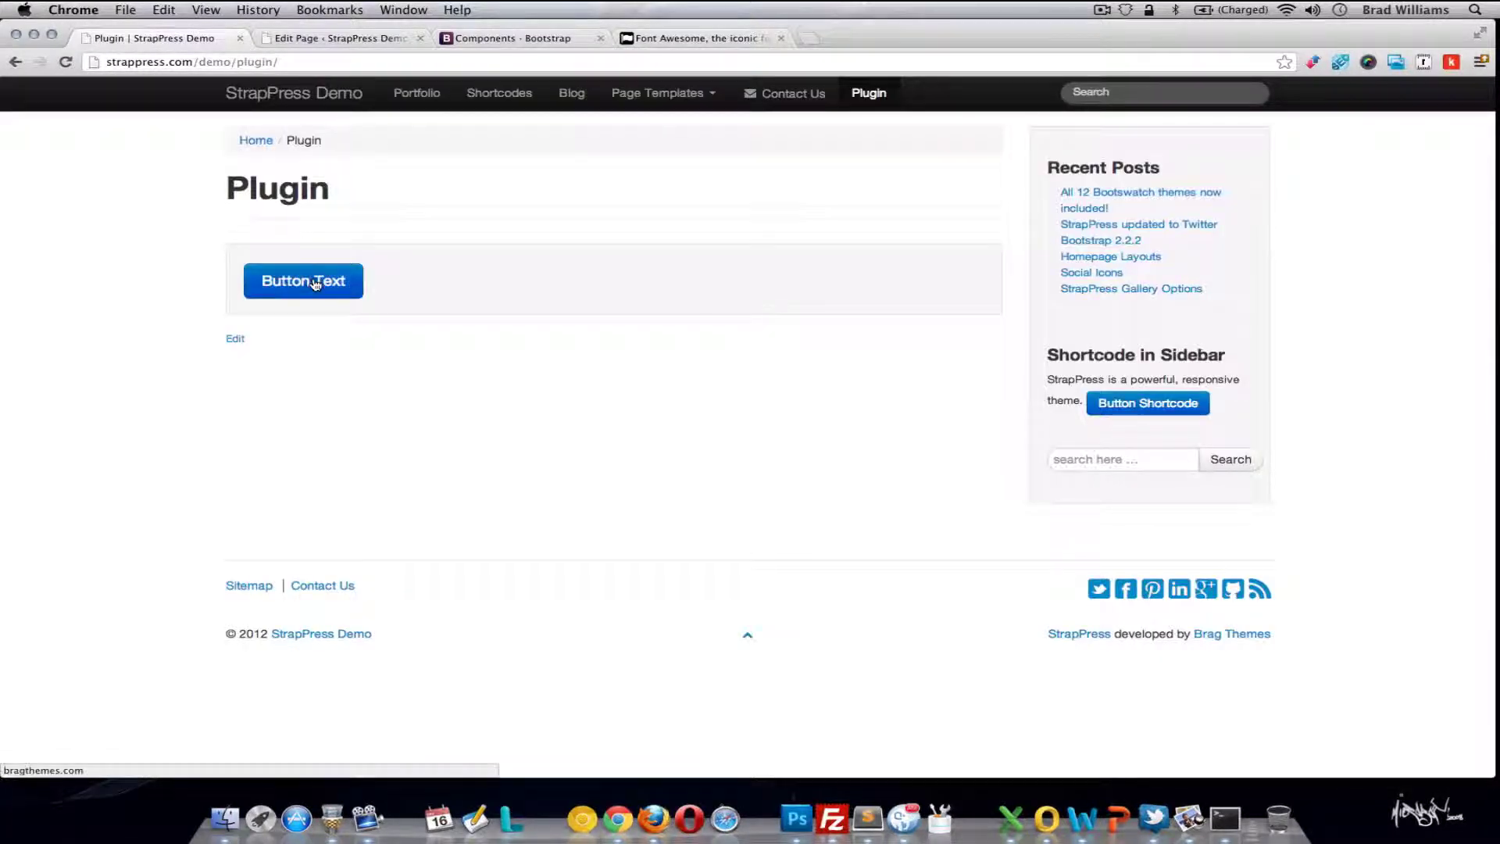
click(348, 38)
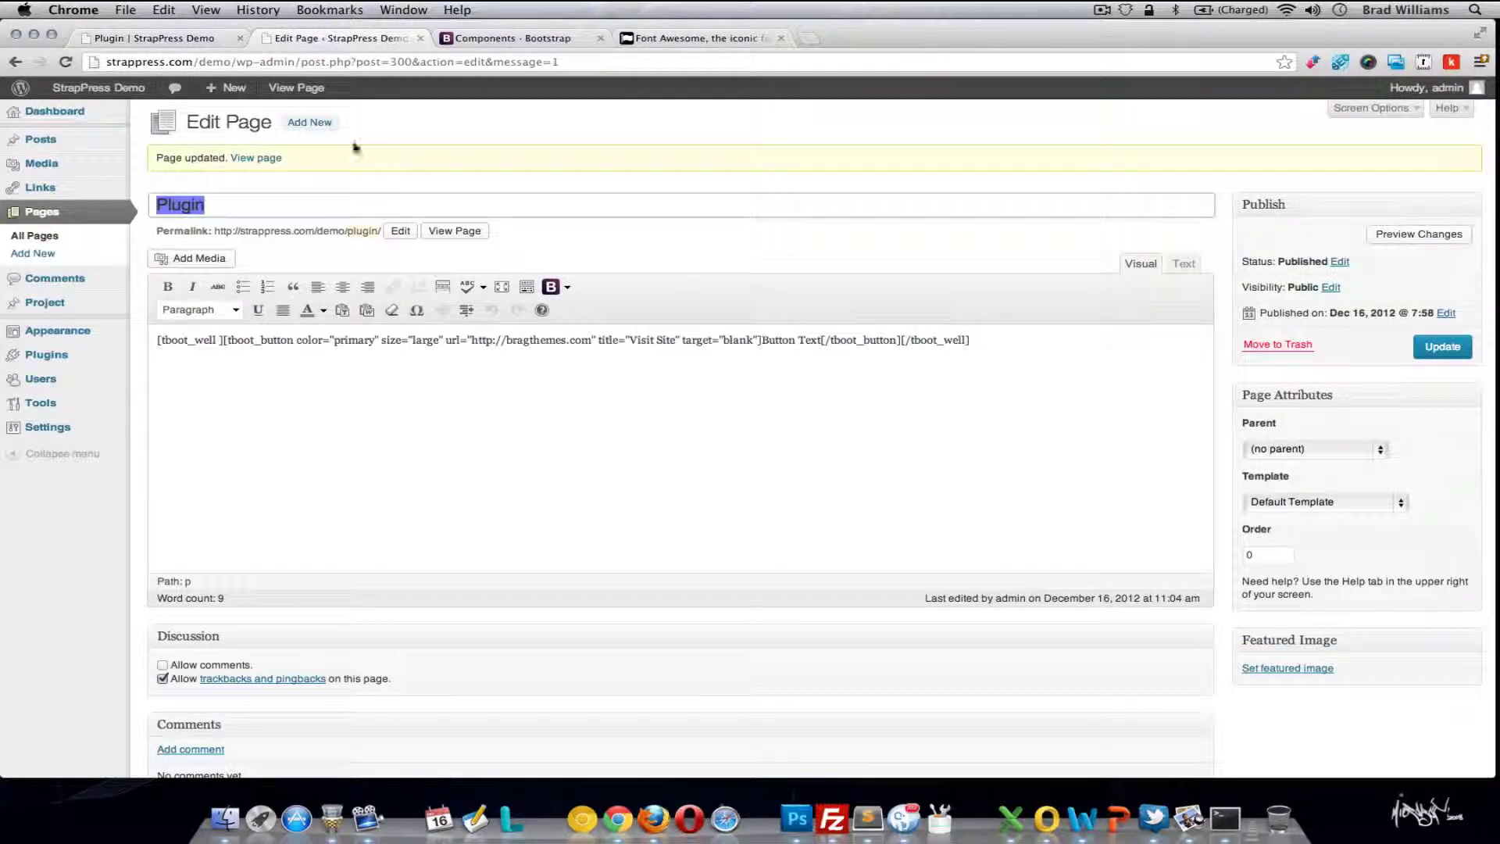